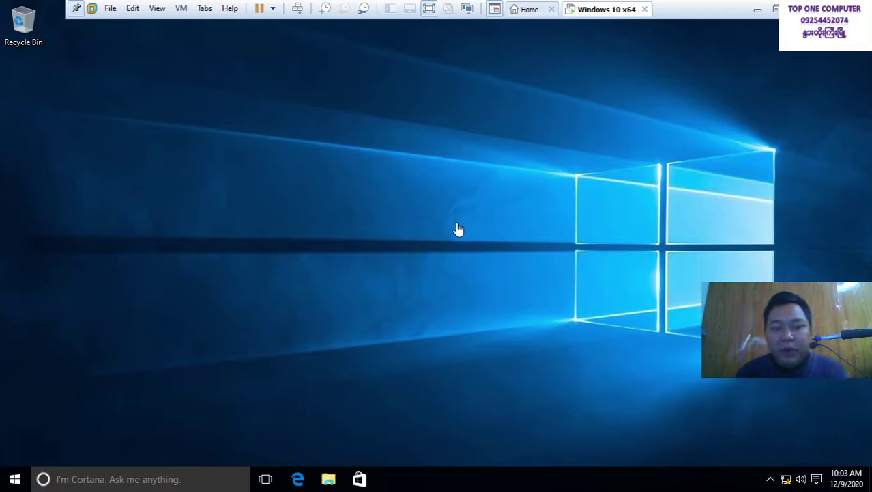
Lock the Windows guest session via Send Ctrl+Alt+Del, then sign back in to the desktop
right_click(573, 17)
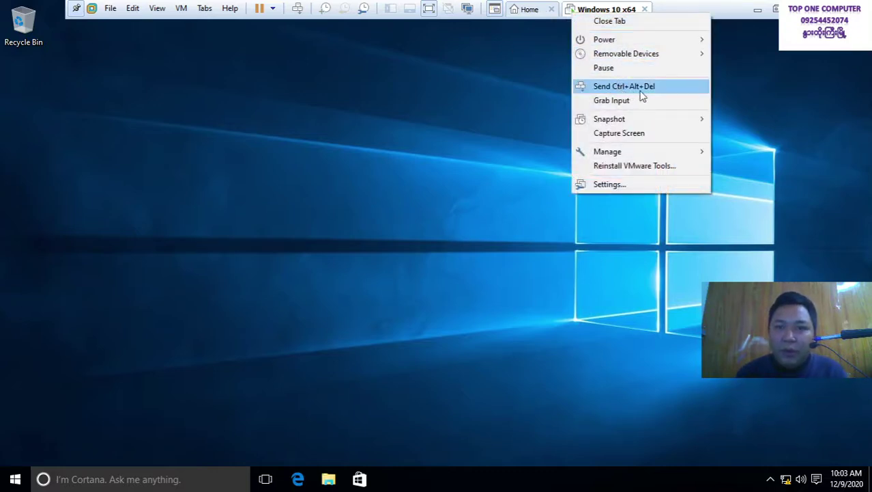
left_click(267, 96)
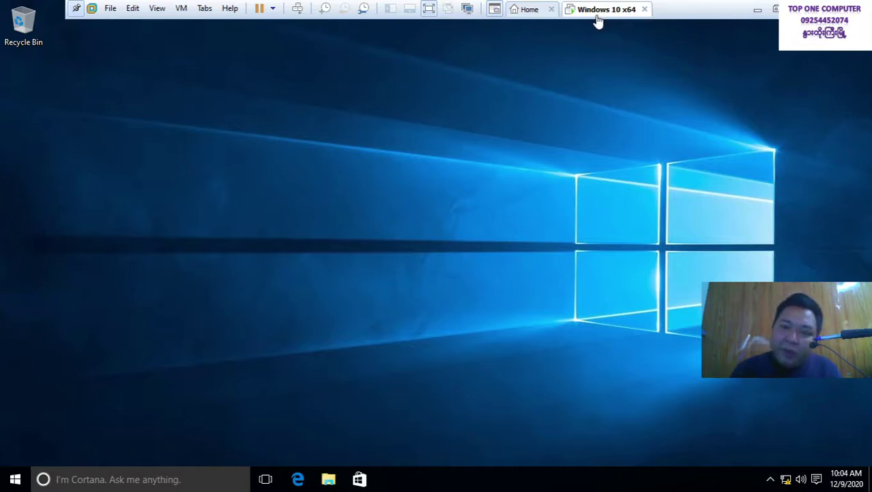
right_click(598, 21)
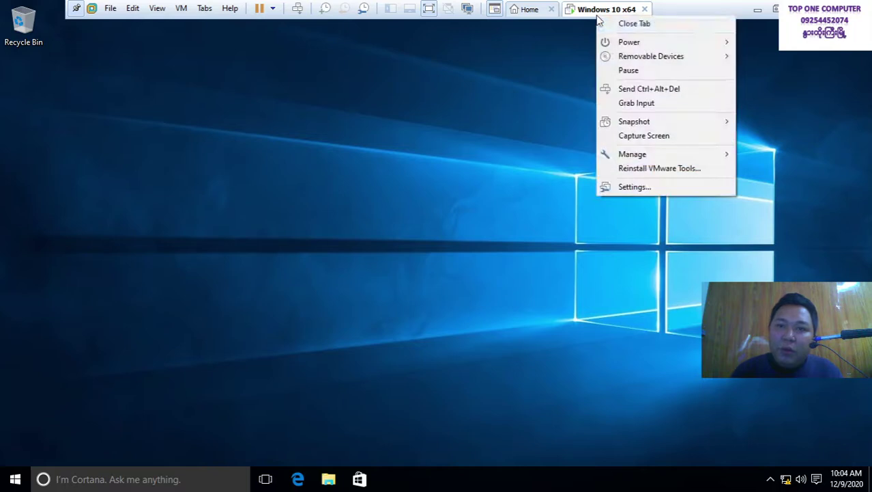
left_click(647, 89)
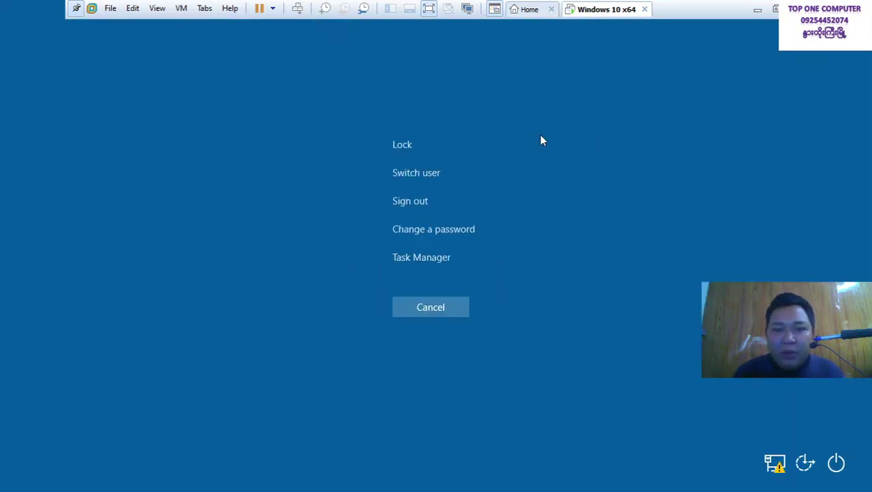
left_click(402, 147)
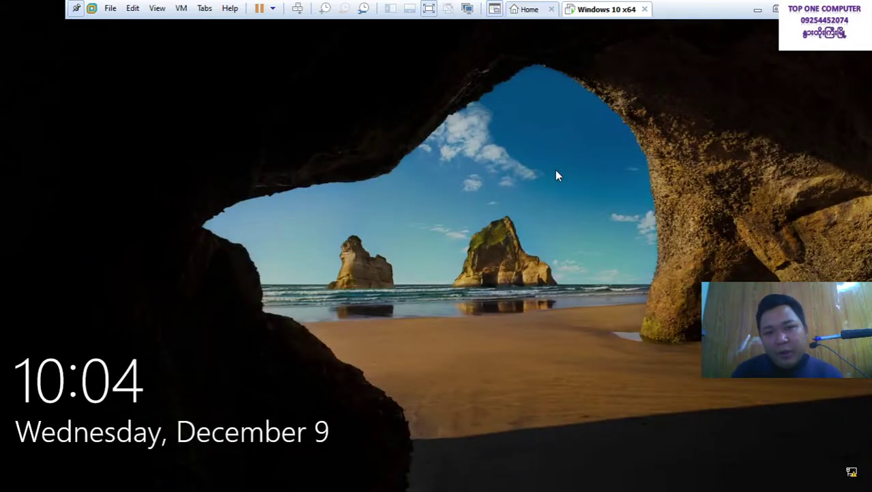
left_click(556, 171)
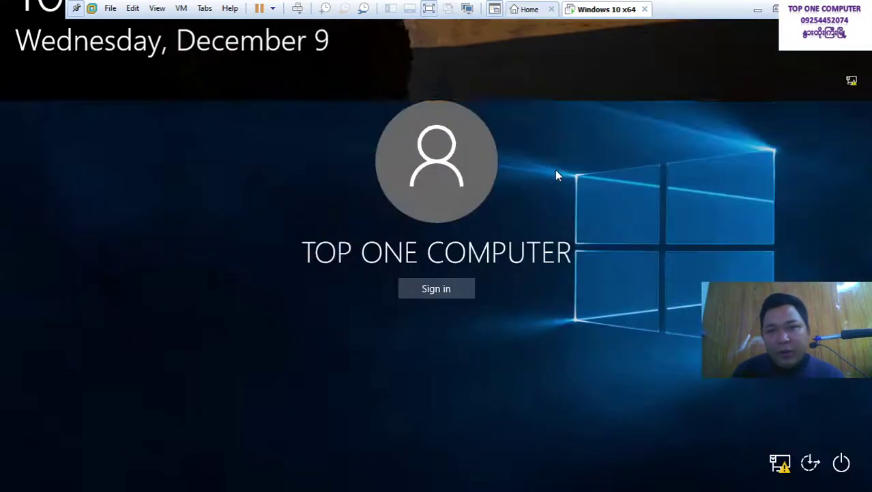
left_click(423, 285)
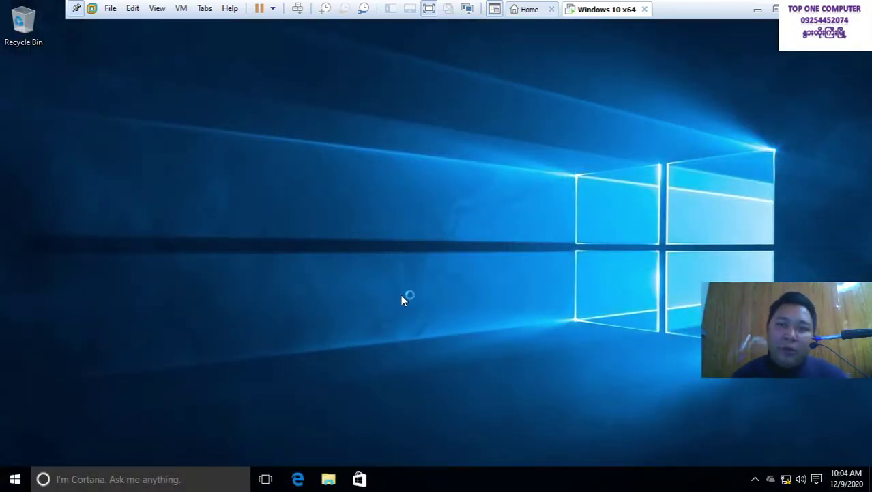
Change the guest account password by entering and confirming a new password, then acknowledge it
right_click(592, 21)
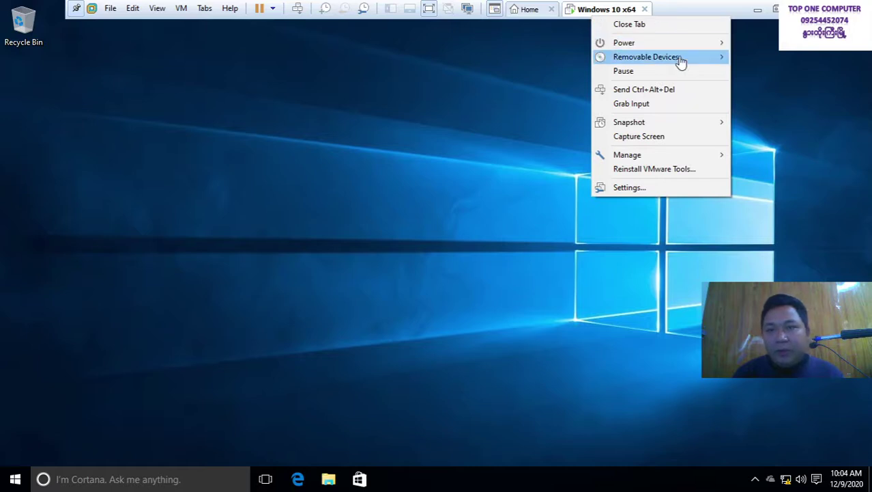
left_click(671, 96)
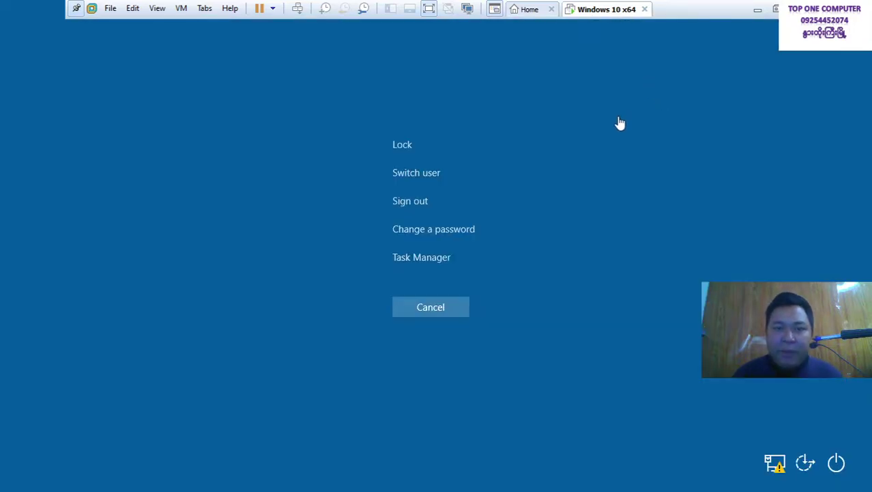
left_click(424, 229)
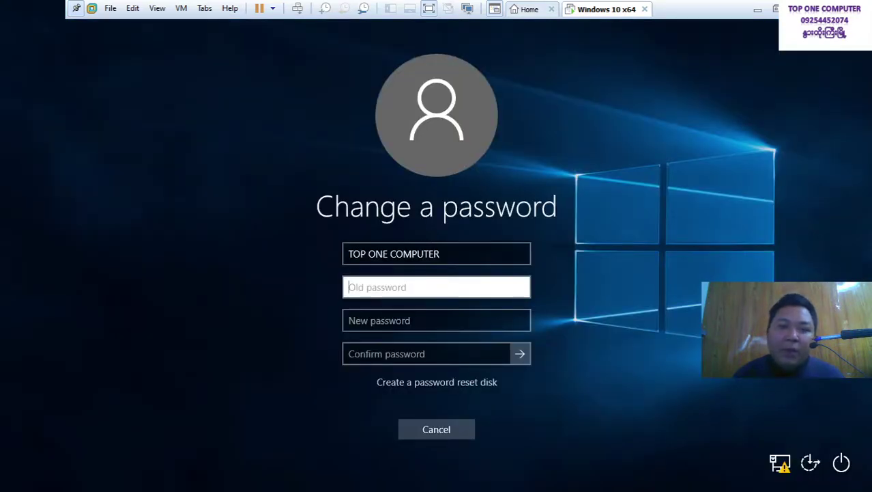
left_click(396, 326)
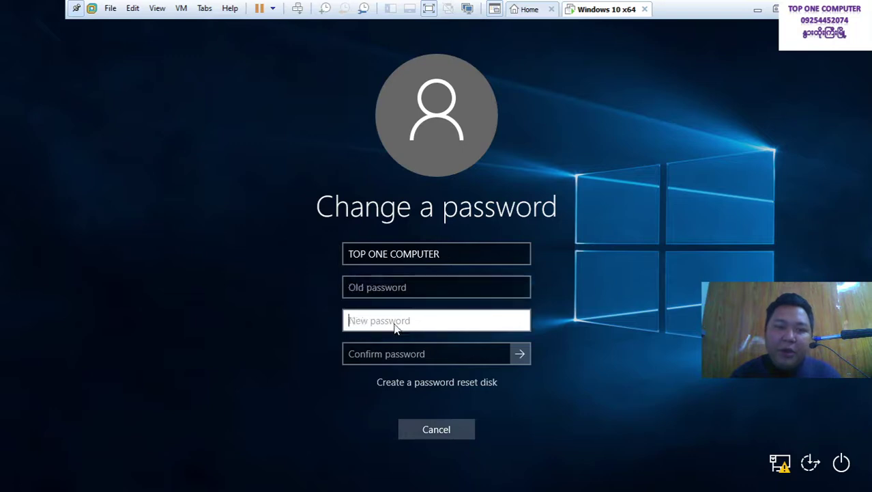
type("123")
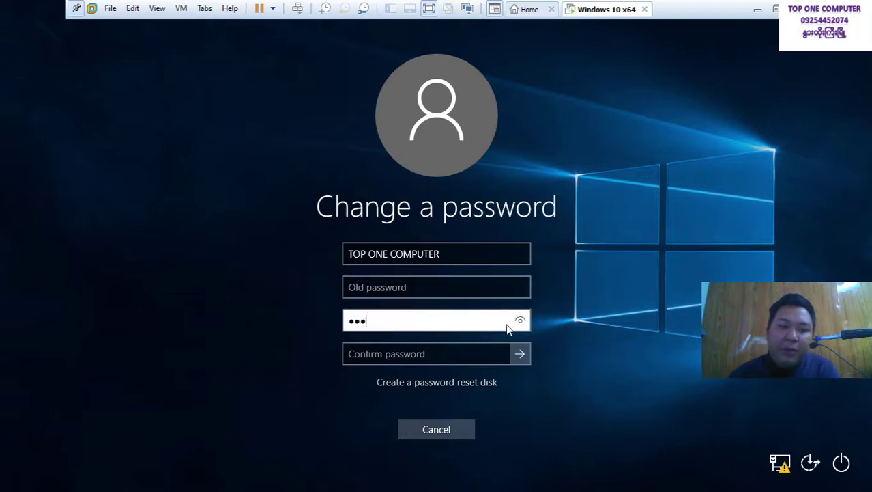
left_click(520, 321)
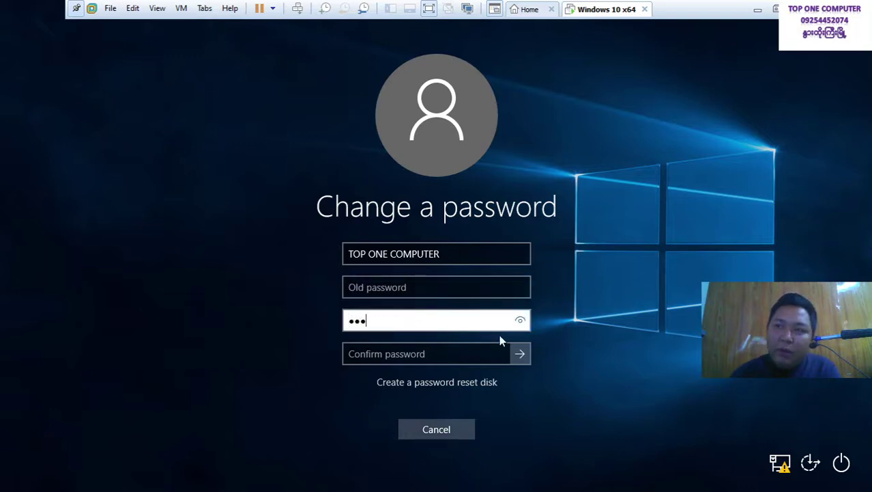
left_click(487, 355)
type("123")
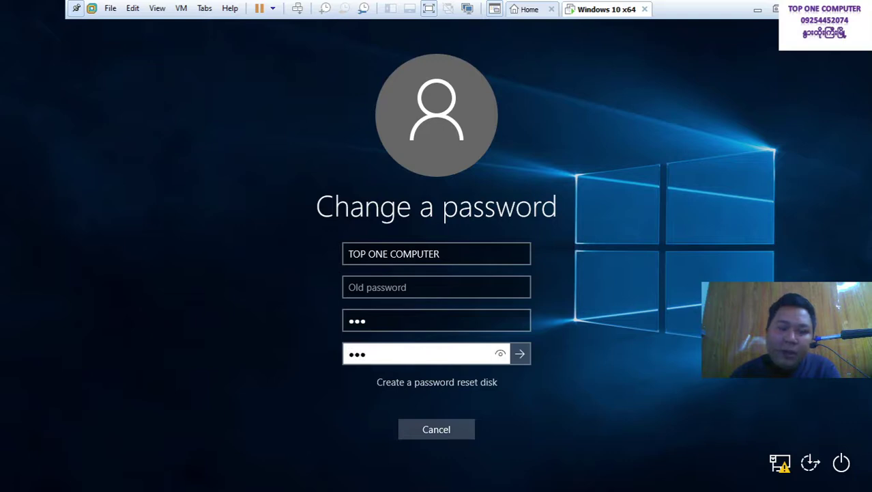
left_click(502, 353)
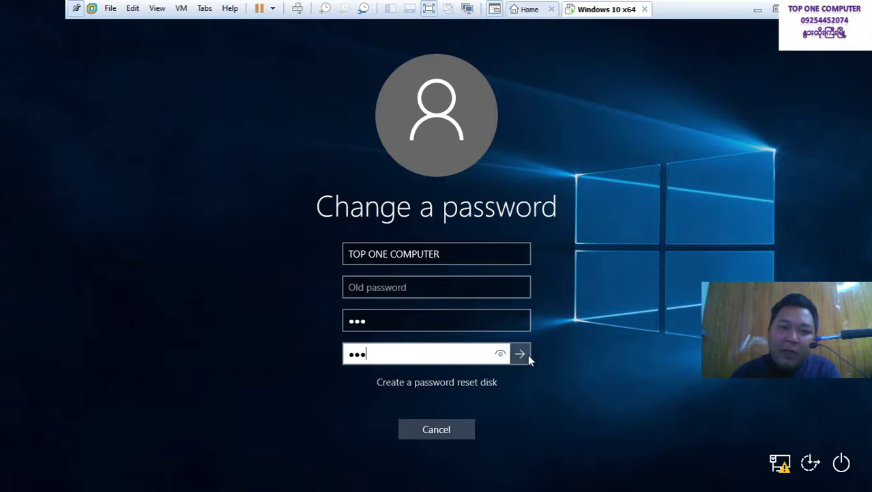
left_click(526, 353)
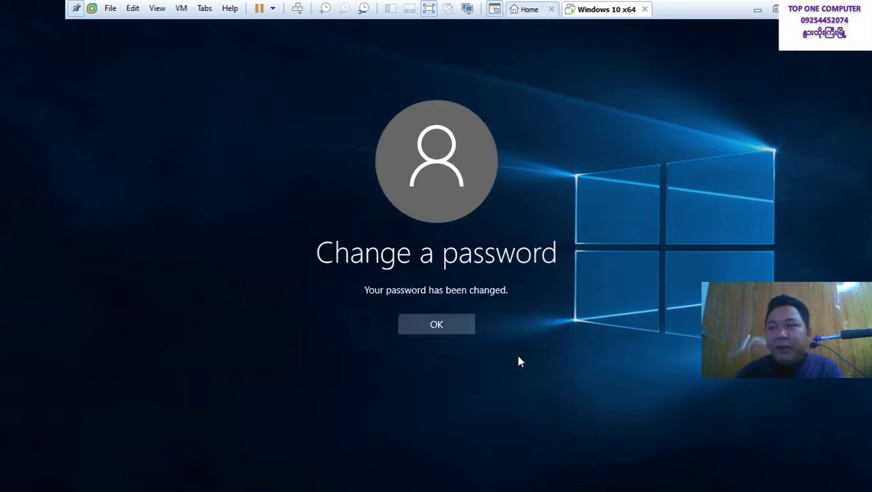
left_click(457, 331)
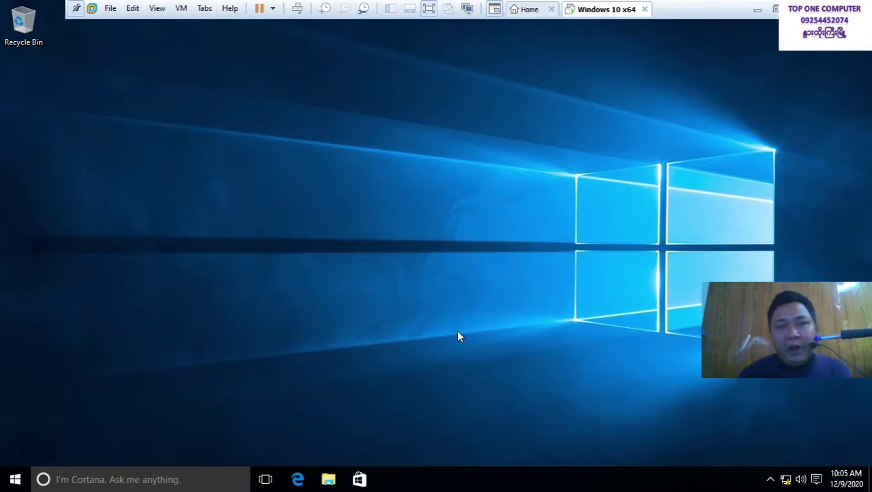
Open the guest Start menu's power choices and close them without shutting down
right_click(615, 16)
left_click(522, 107)
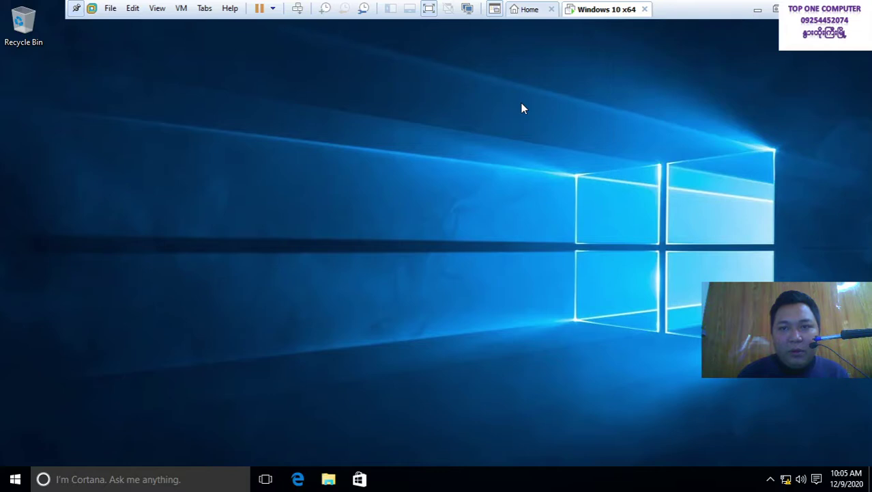
left_click(13, 479)
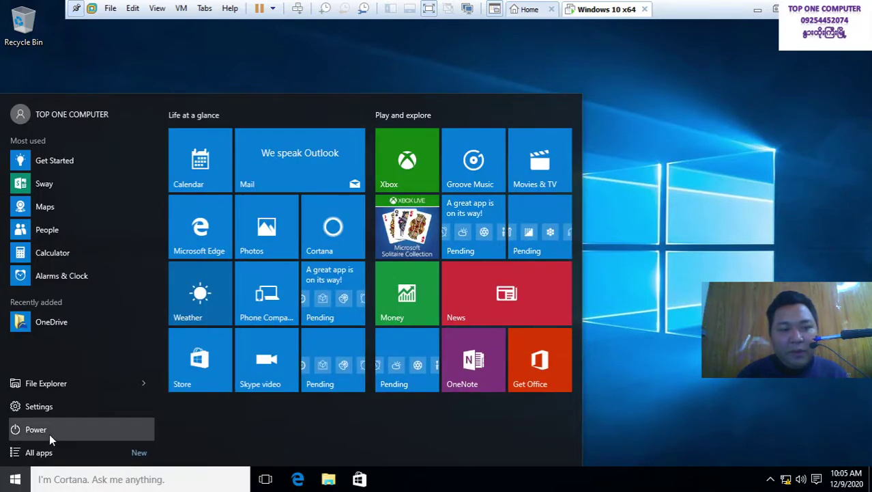
left_click(49, 434)
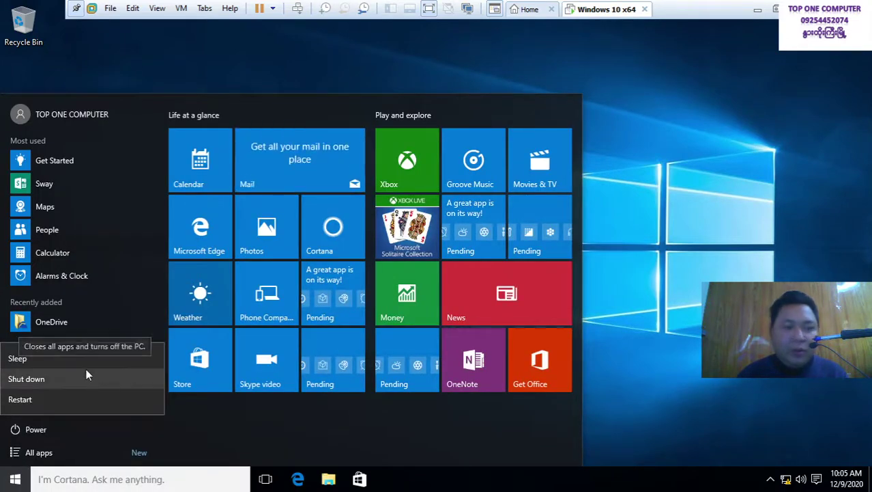
left_click(635, 174)
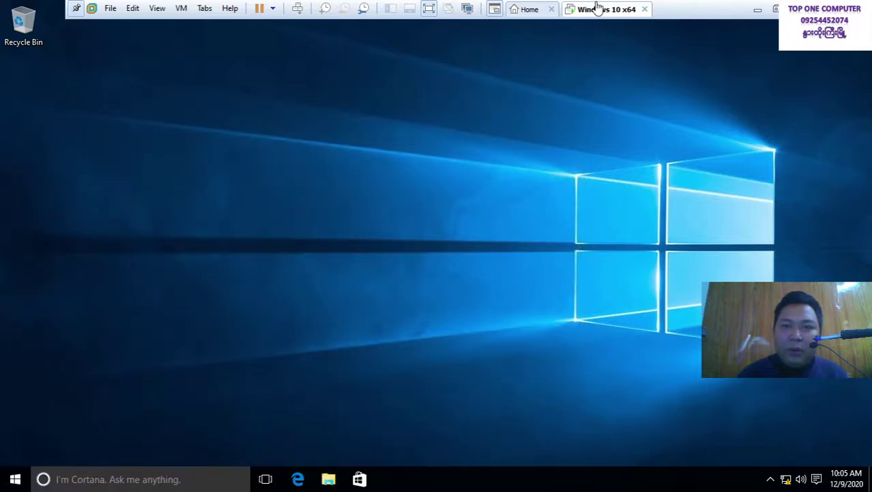
Lock the guest session and attempt to sign in with the account password
right_click(597, 8)
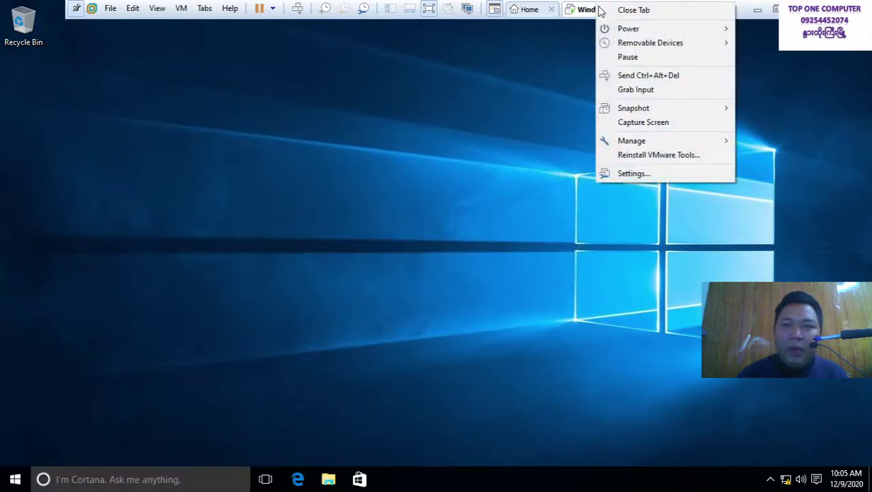
left_click(649, 75)
left_click(403, 144)
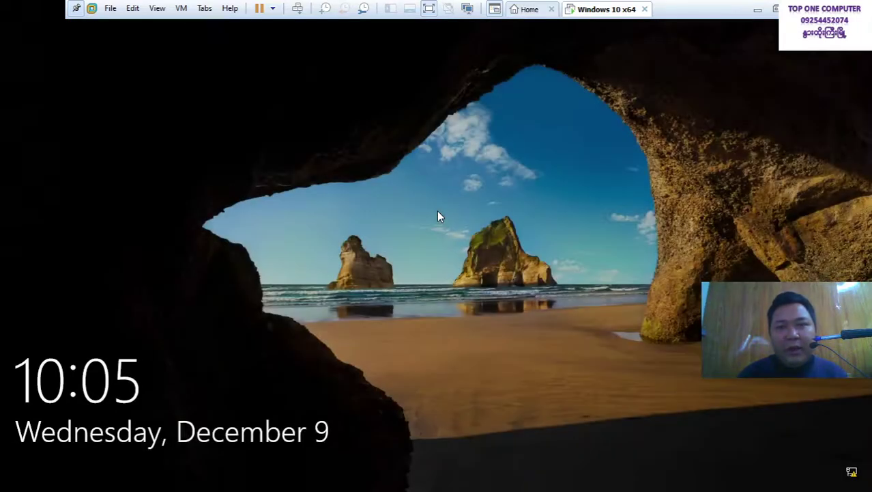
left_click(439, 215)
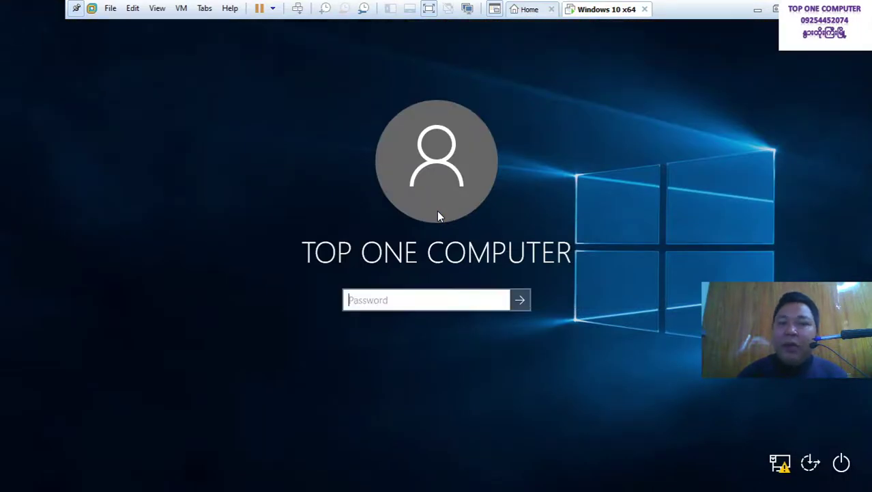
type("1")
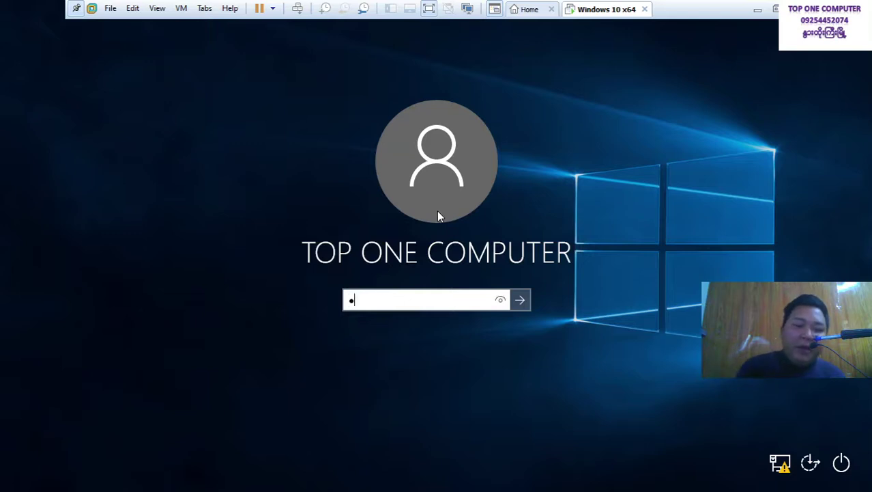
type("23")
left_click(499, 302)
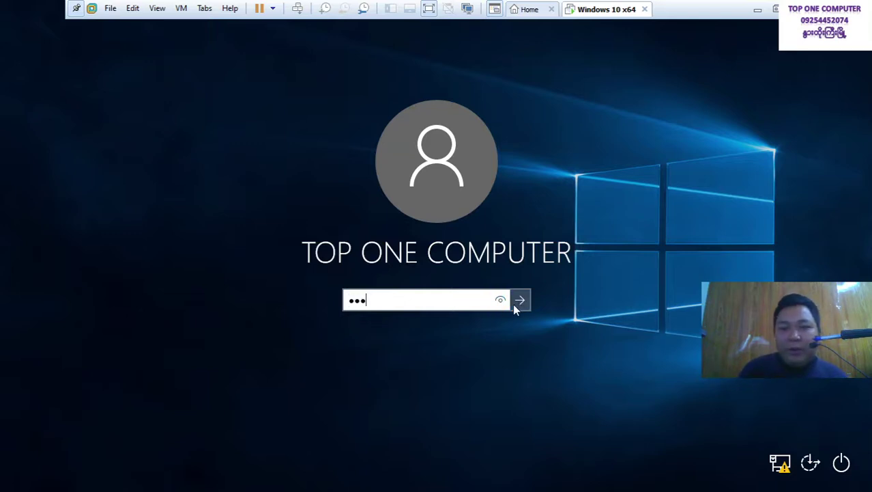
key("BackSpace")
key("BackSpace")
key("BackSpace")
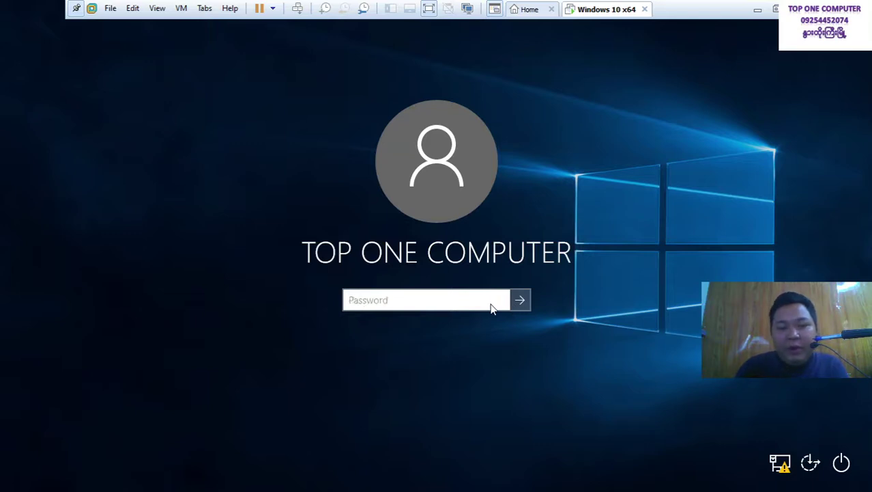
type("12")
left_click(498, 301)
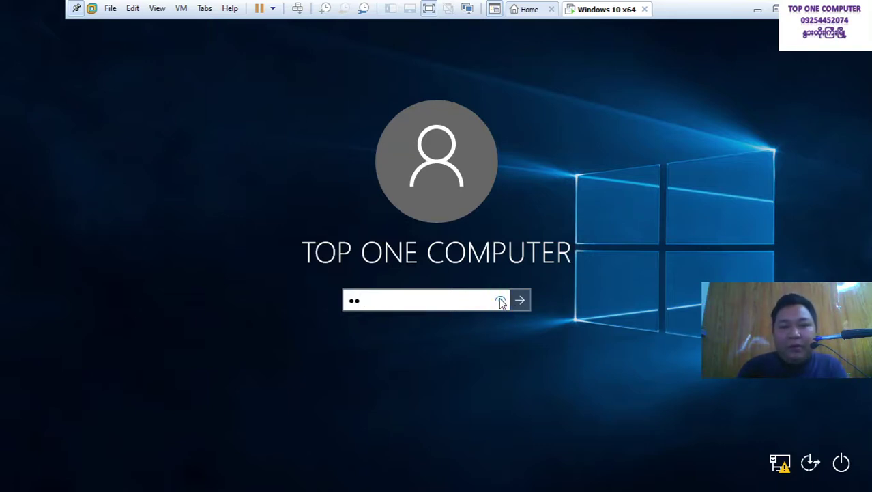
type("3")
left_click(501, 302)
left_click(519, 301)
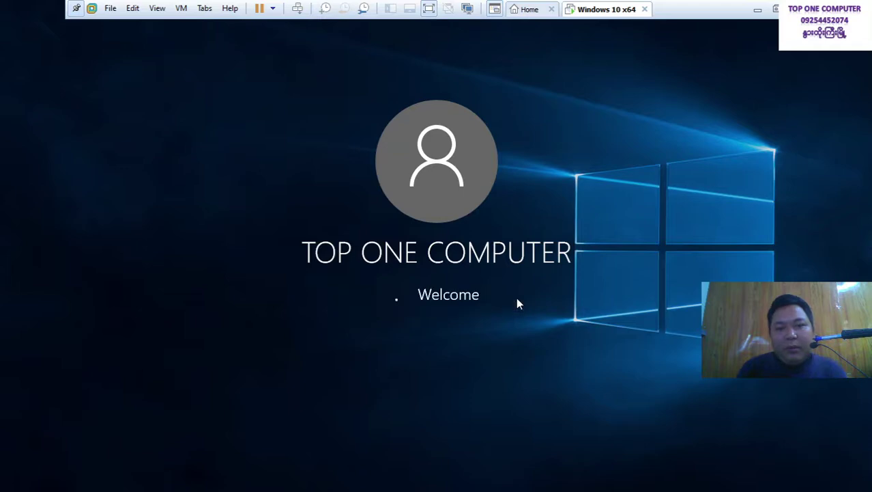
Dismiss the incorrect-password notice, re-enter the password and sign in to the desktop
left_click(468, 325)
type("1")
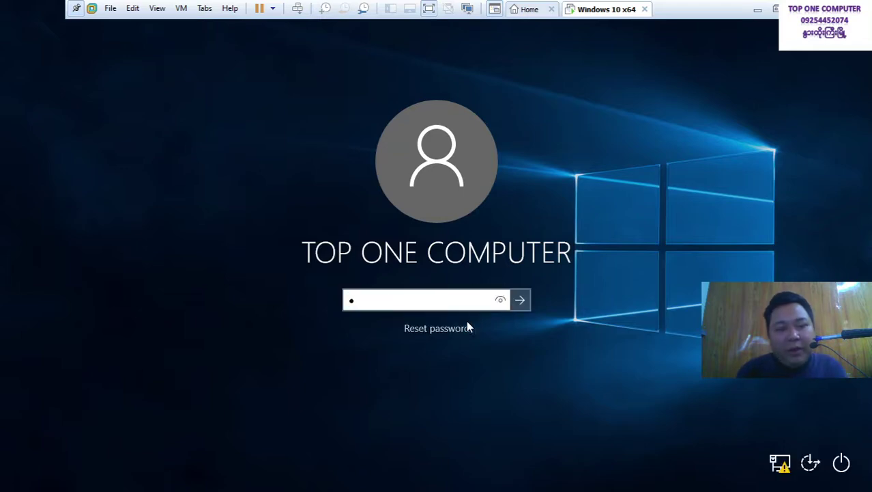
type("23")
left_click(502, 299)
left_click(520, 299)
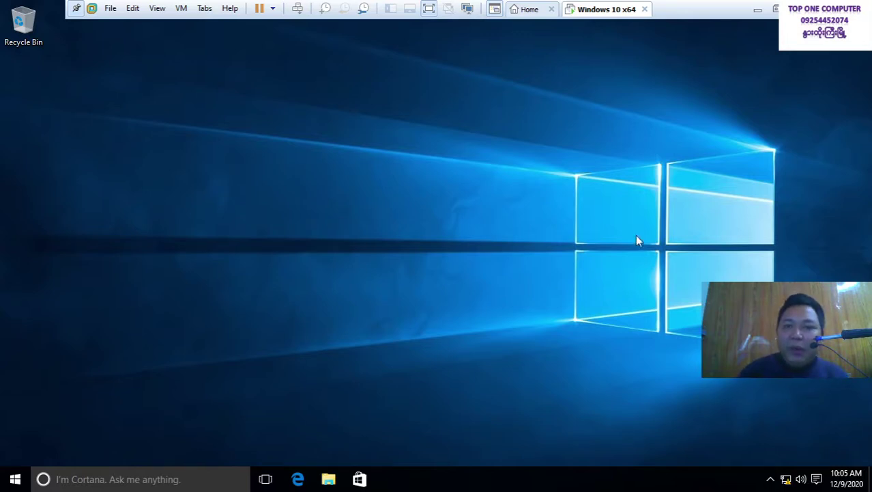
Change the guest account password, filling in the old, new and confirmed passwords
right_click(584, 13)
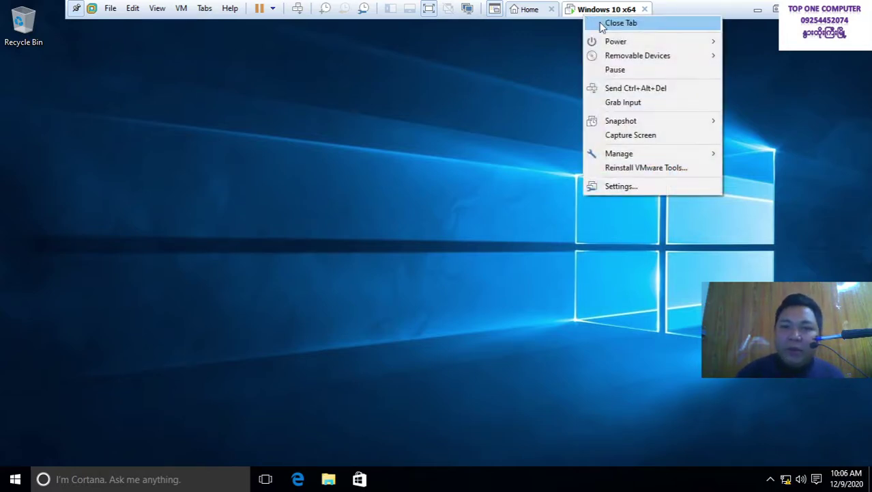
left_click(622, 92)
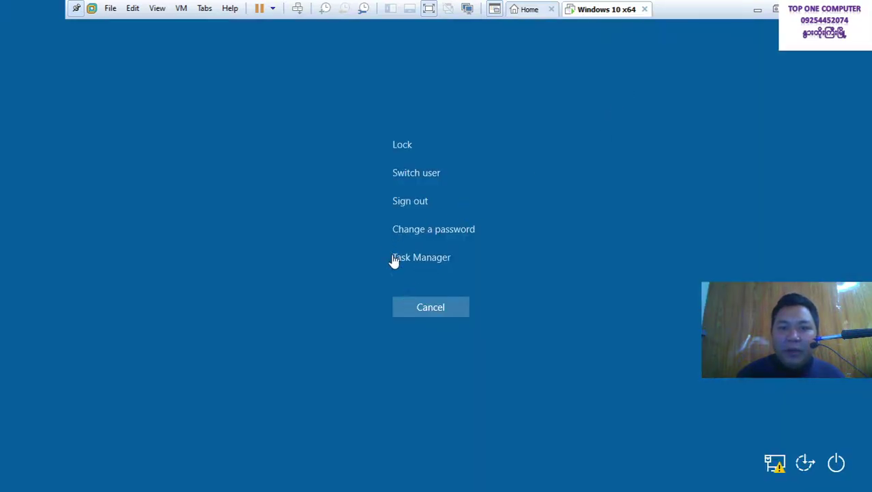
left_click(438, 234)
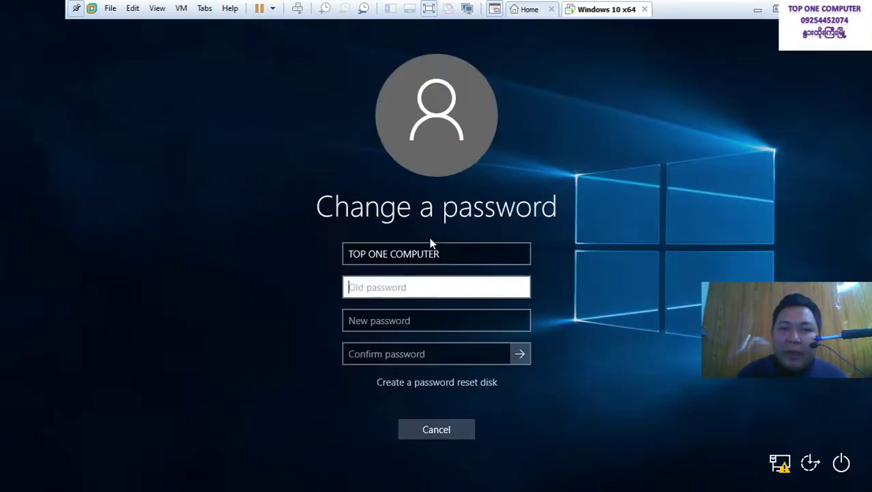
type("123")
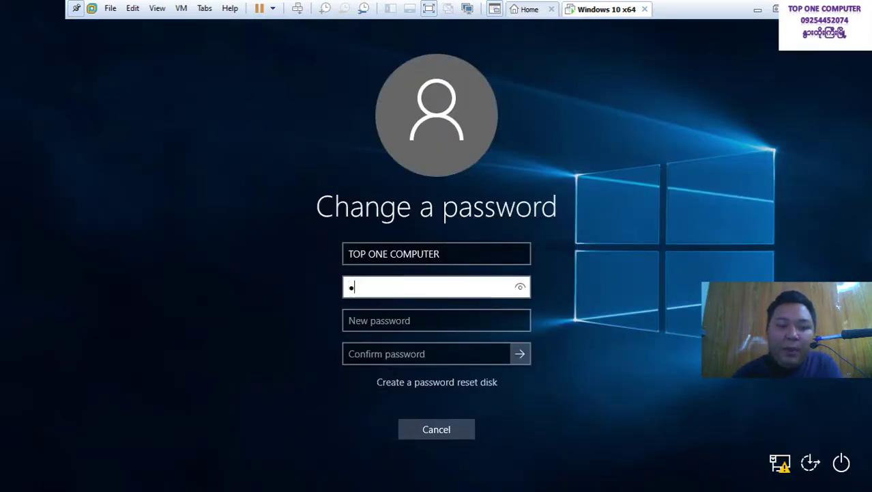
left_click(427, 329)
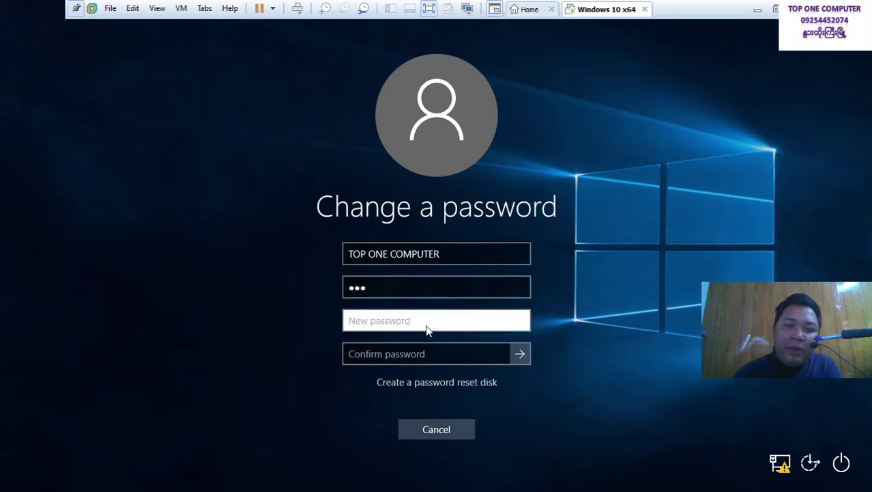
type("111")
left_click(522, 319)
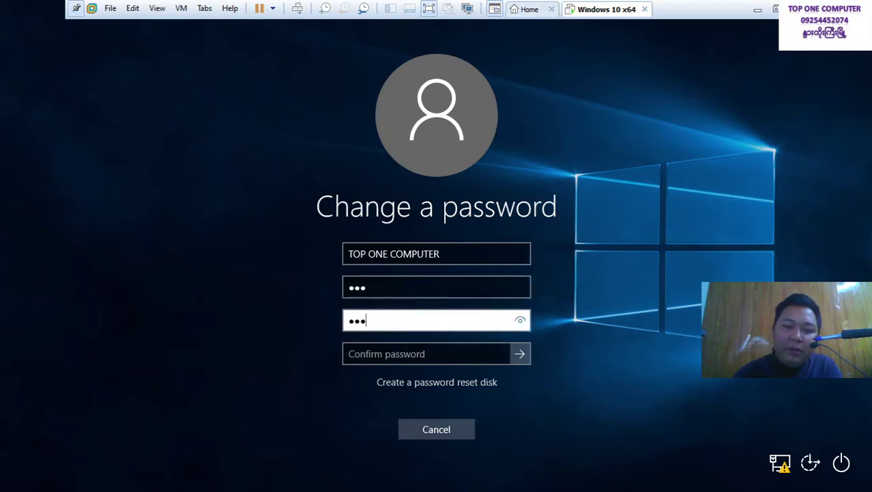
key("Tab")
type("111")
left_click(521, 355)
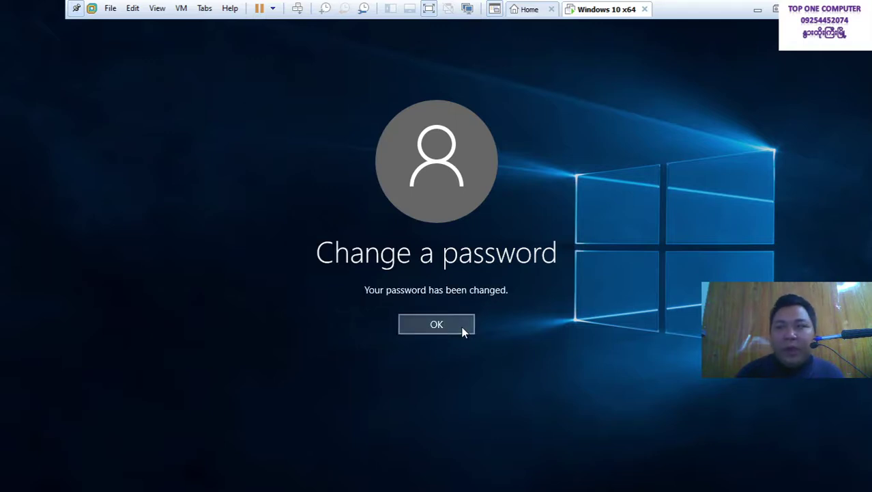
left_click(462, 329)
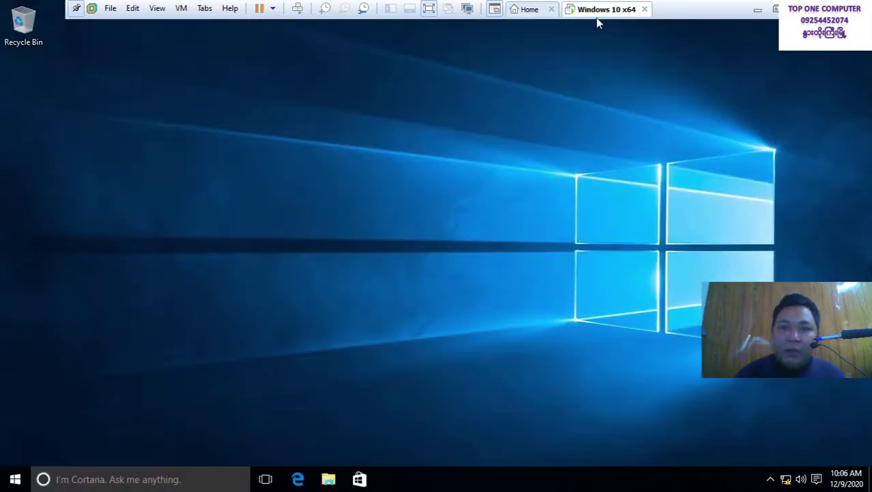
Lock the guest session and sign back in after one rejected password attempt
right_click(602, 15)
left_click(622, 87)
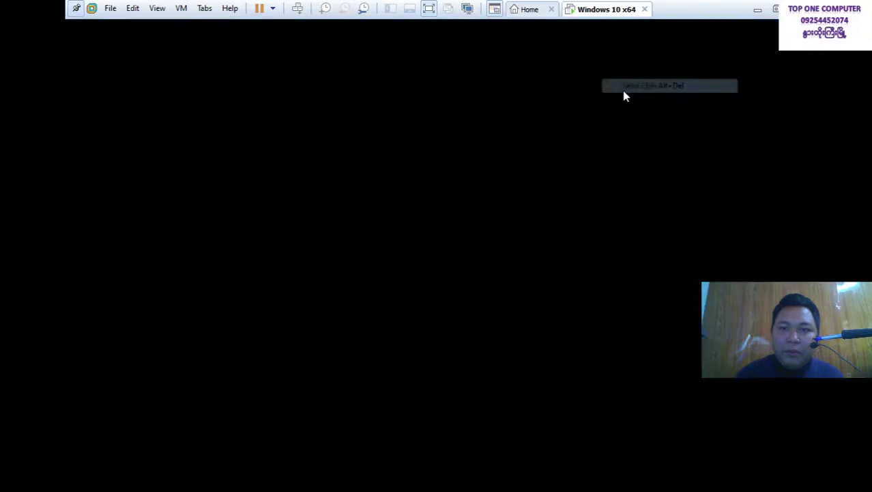
left_click(406, 144)
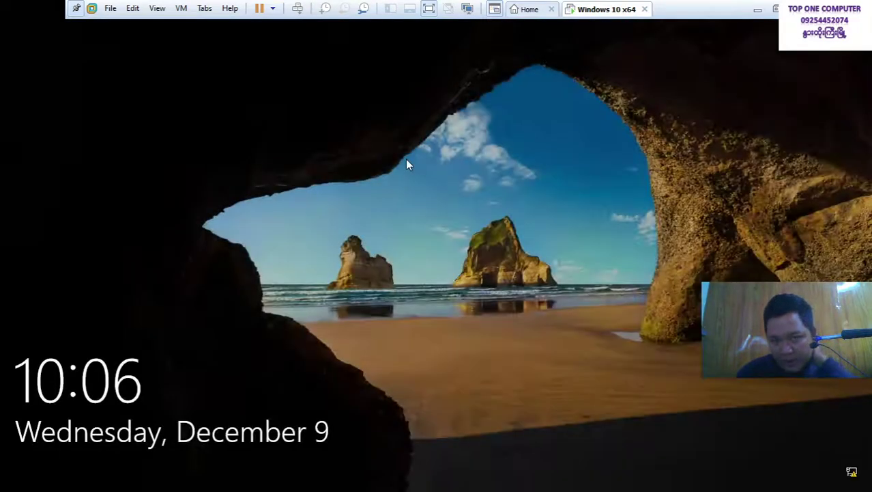
left_click(407, 167)
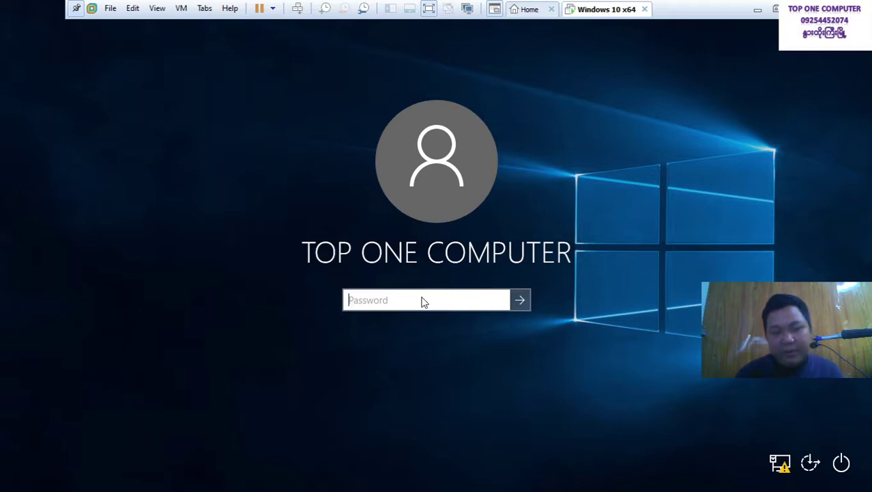
type("123")
left_click(506, 301)
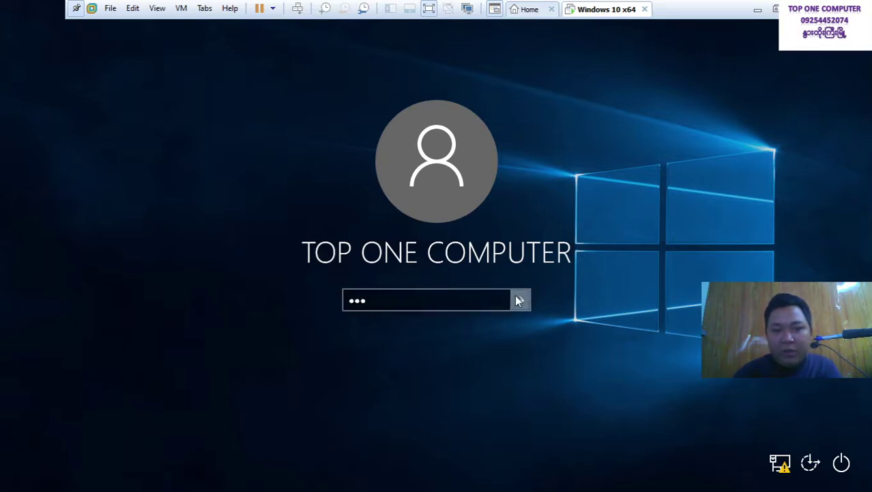
left_click(516, 298)
left_click(456, 321)
type("123")
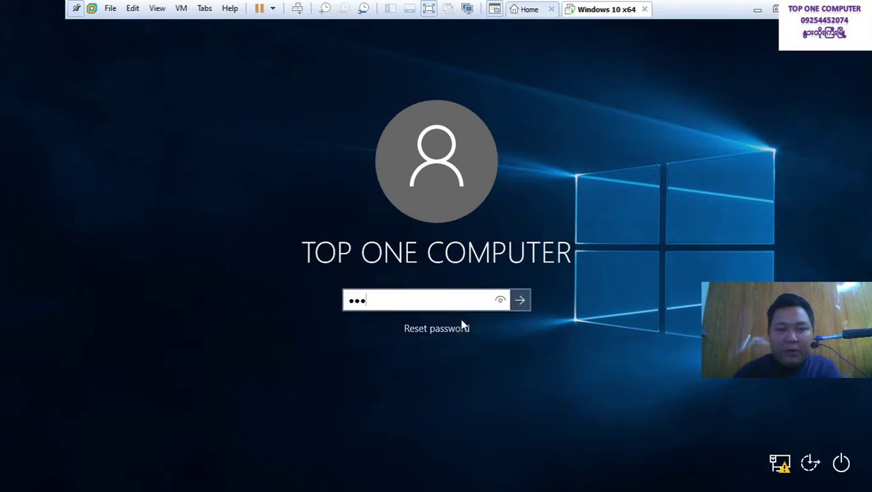
left_click(528, 299)
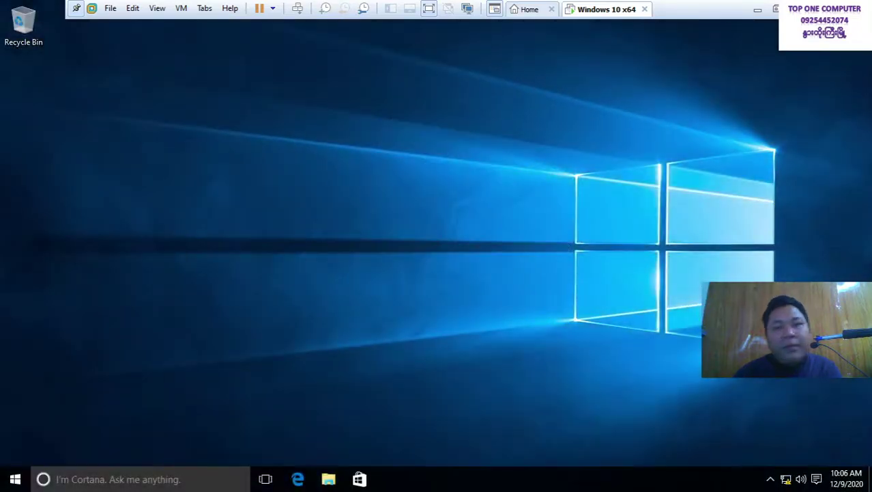
Open the guest's Change a password page through Send Ctrl+Alt+Del
right_click(614, 12)
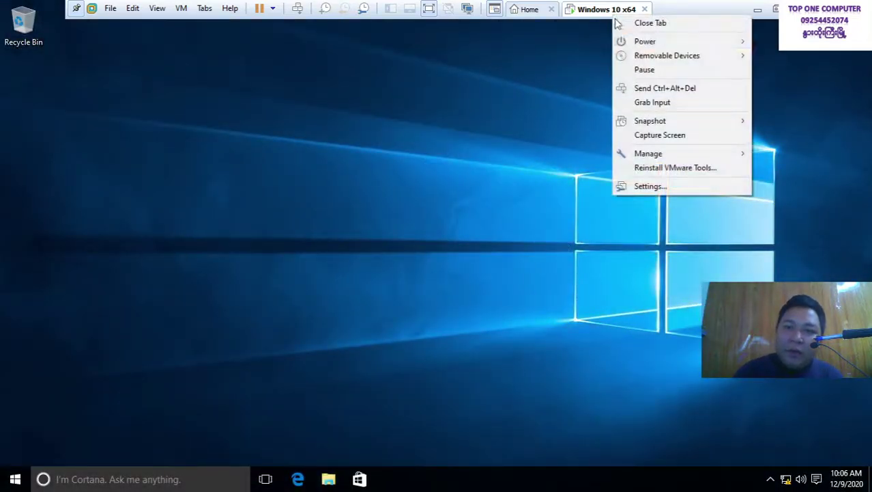
left_click(645, 88)
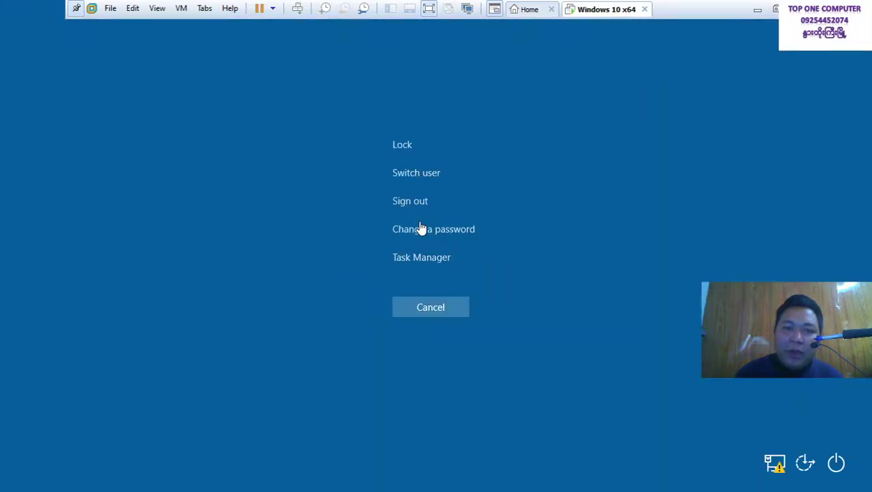
left_click(423, 230)
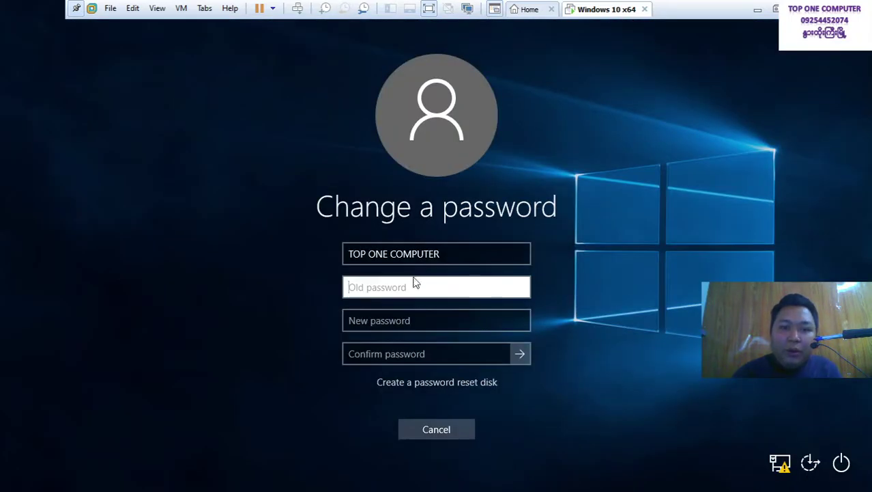
Fill in the old, new and confirmation passwords, submit and acknowledge the change
type("123")
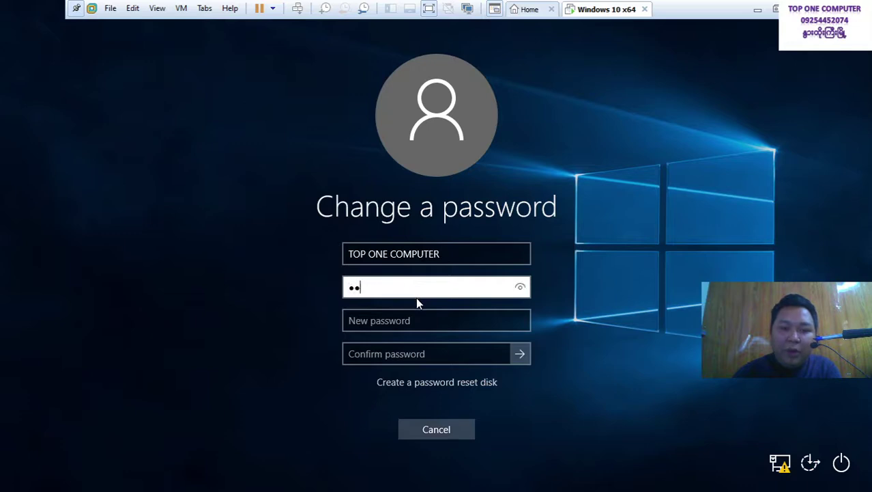
left_click(418, 321)
type("123")
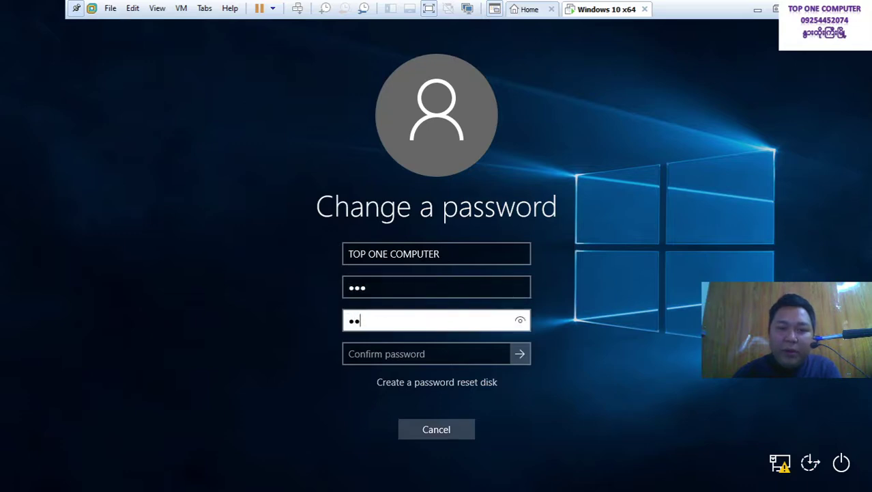
left_click(406, 350)
type("123")
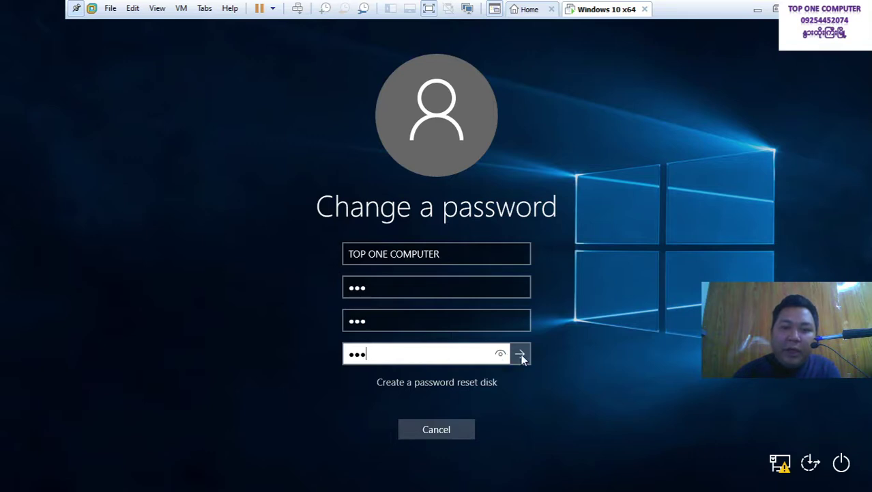
left_click_drag(500, 358, 499, 355)
left_click(495, 325)
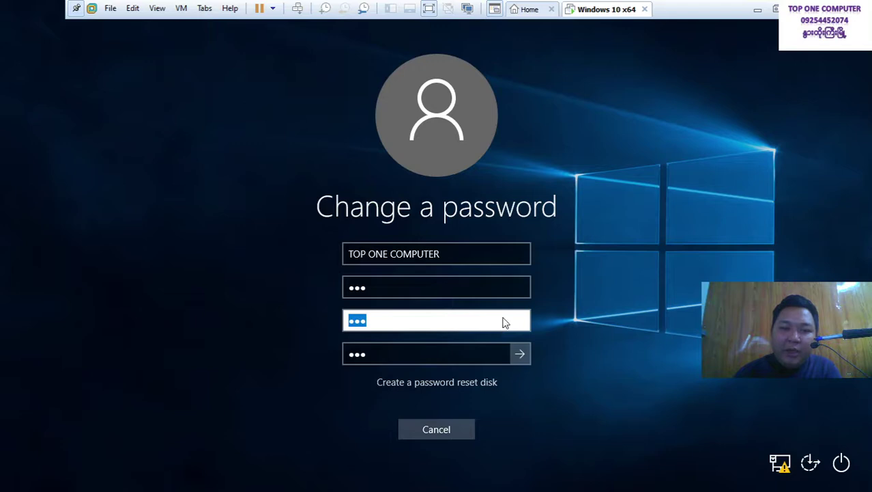
left_click(518, 355)
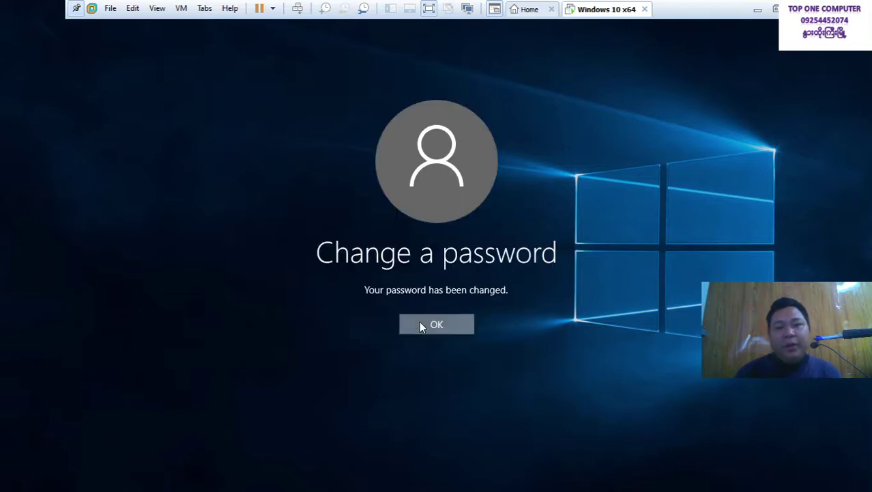
left_click(421, 319)
right_click(426, 159)
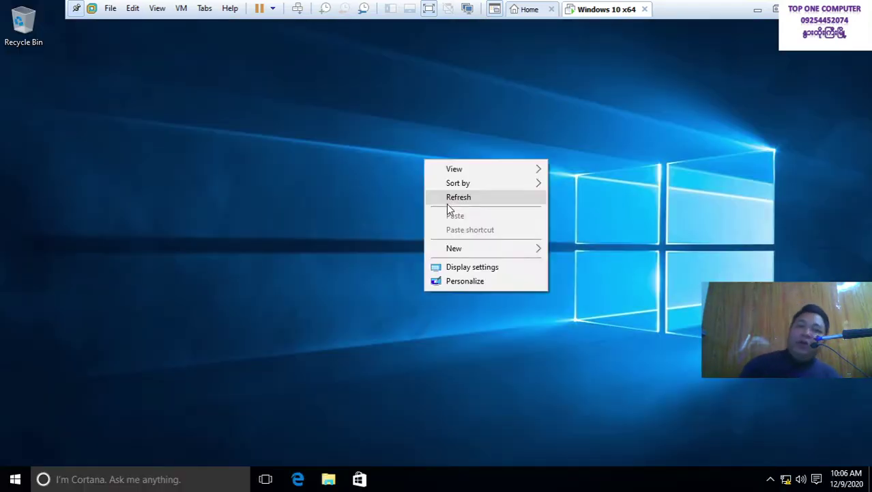
left_click(450, 197)
right_click(590, 10)
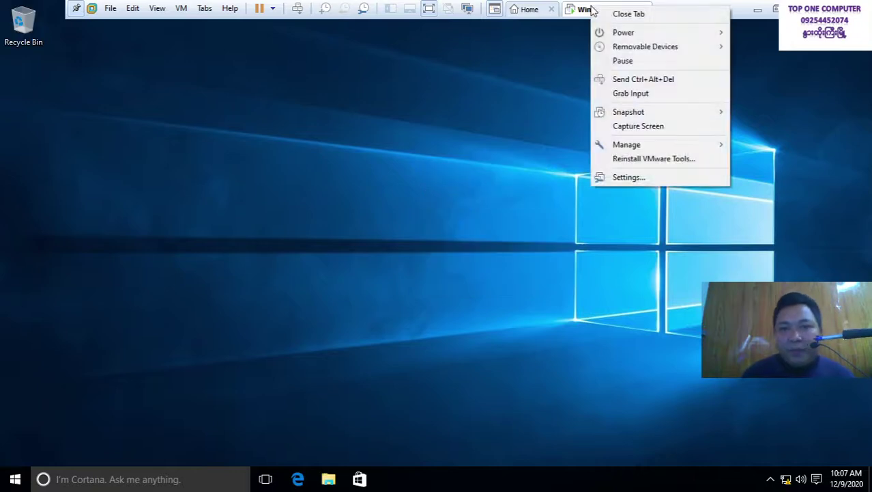
left_click(634, 79)
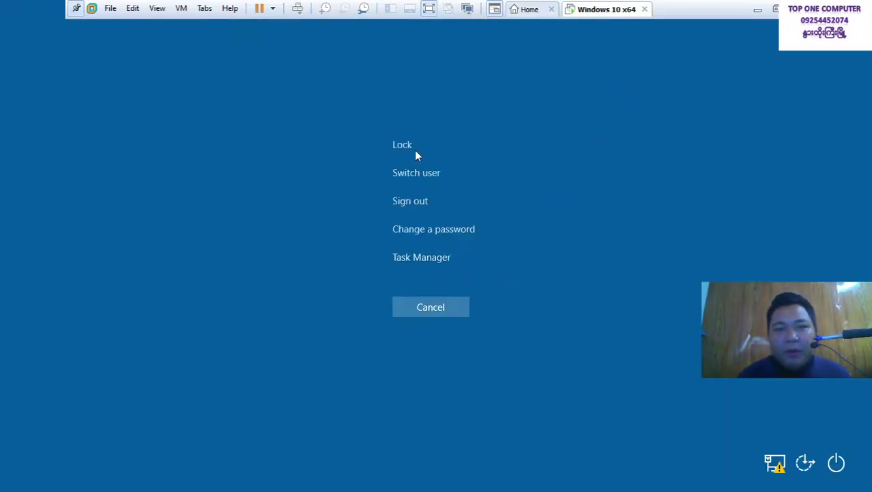
left_click(413, 230)
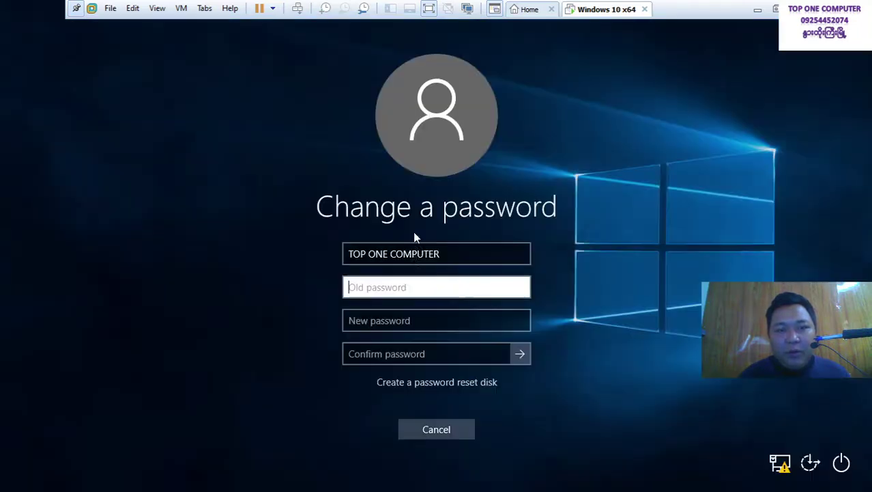
type("123")
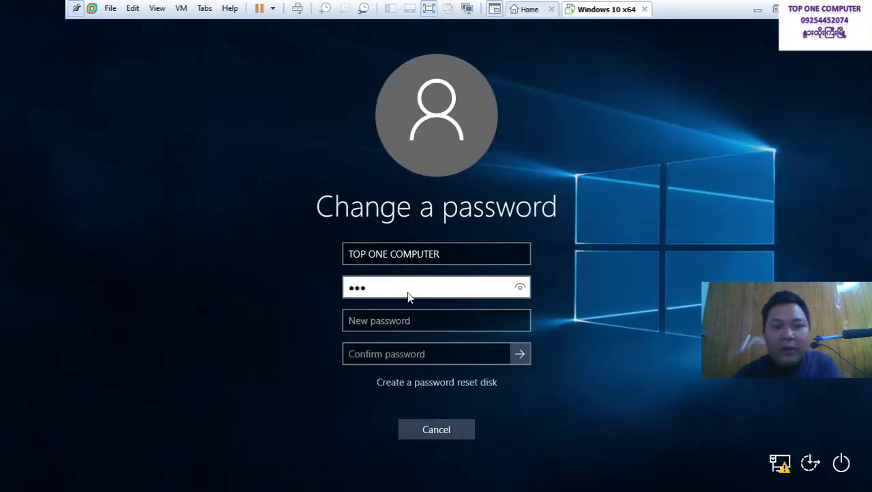
left_click(524, 353)
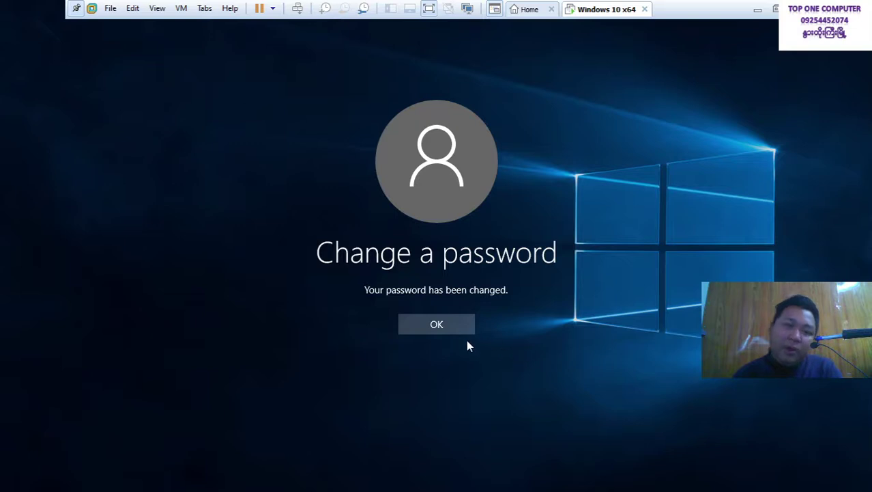
left_click(437, 324)
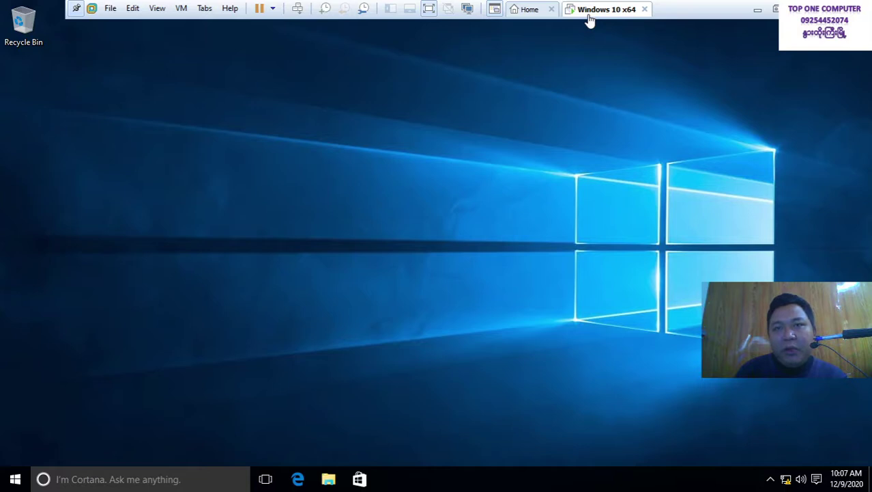
Send Ctrl+Alt+Del to the Windows 10 x64 guest from its tab menu
right_click(589, 17)
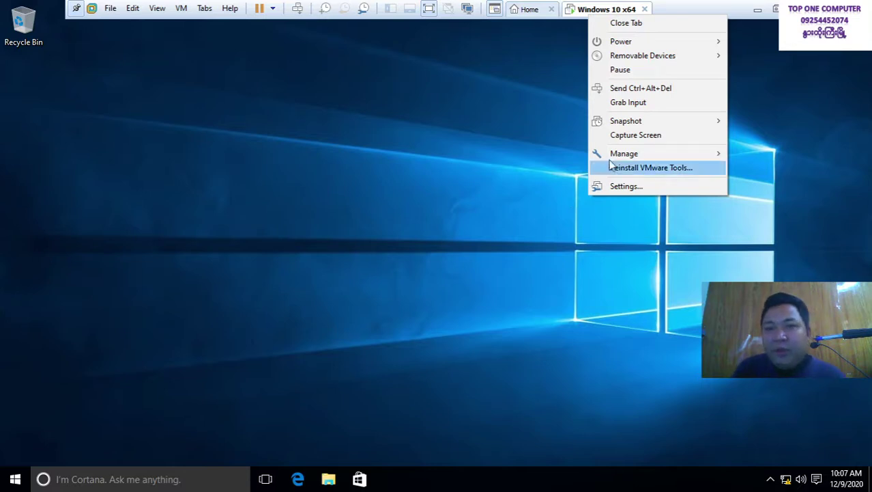
left_click(628, 91)
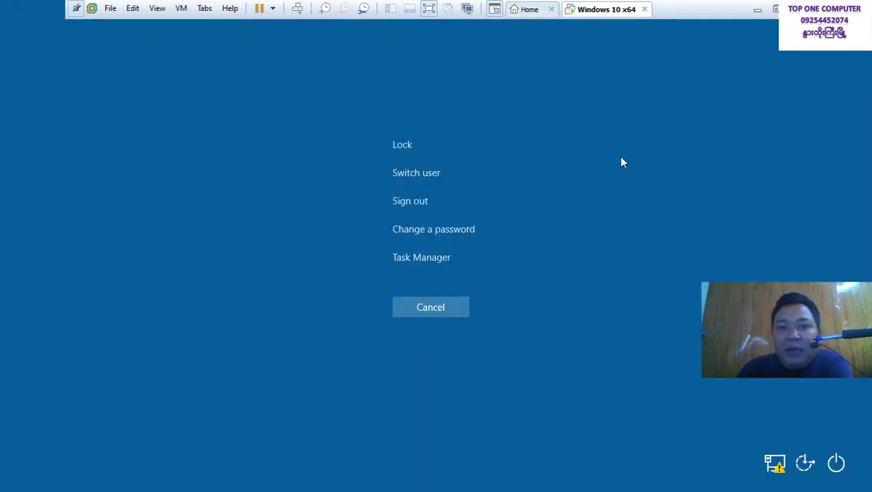
Open guest Task Manager with More details, move it up, and minimise VMware
left_click(418, 264)
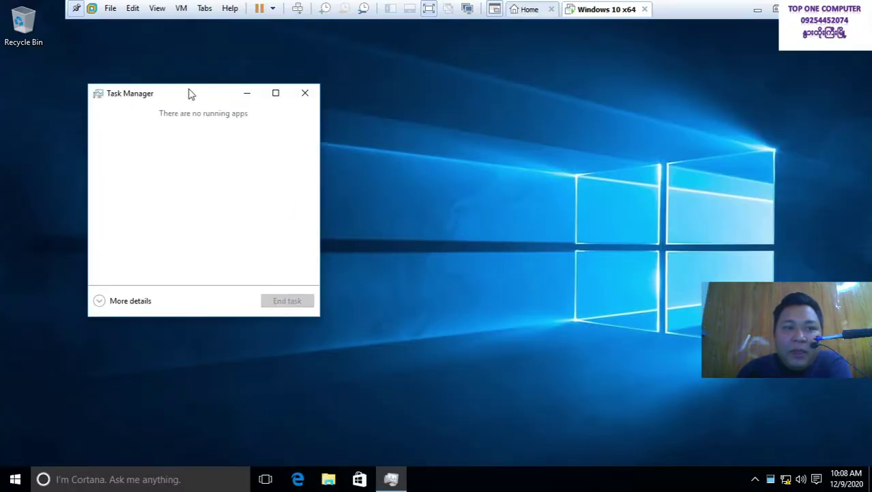
left_click(129, 302)
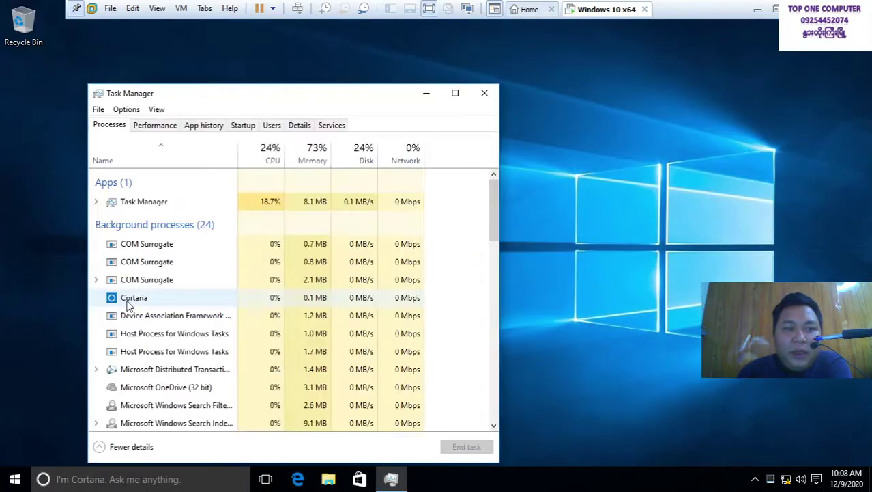
left_click_drag(244, 108, 333, 53)
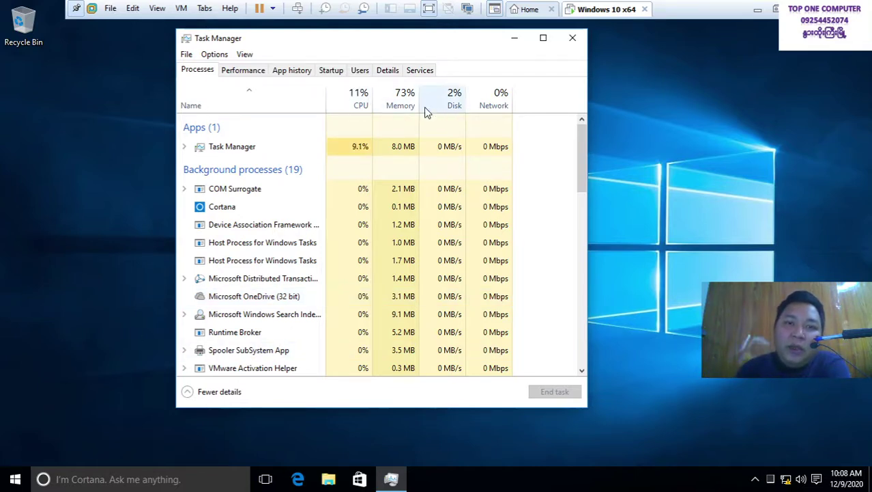
left_click(757, 10)
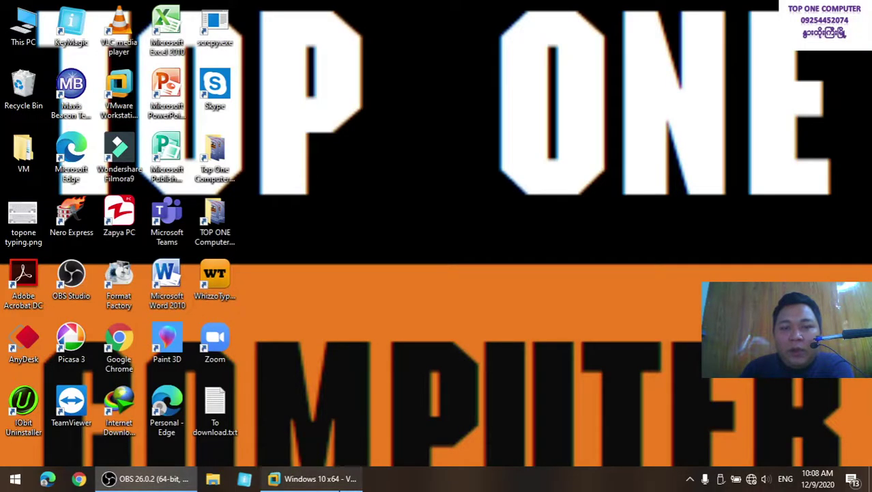
Restore the 'Windows 10 x64 - VMware' window from the host taskbar
left_click(318, 479)
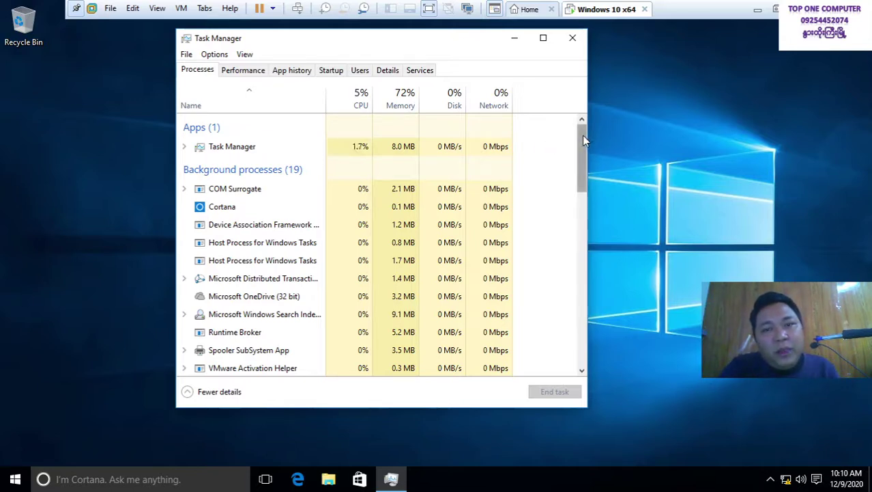
Switch the guest Task Manager to the Performance tab showing CPU utilisation
left_click_drag(582, 136, 565, 156)
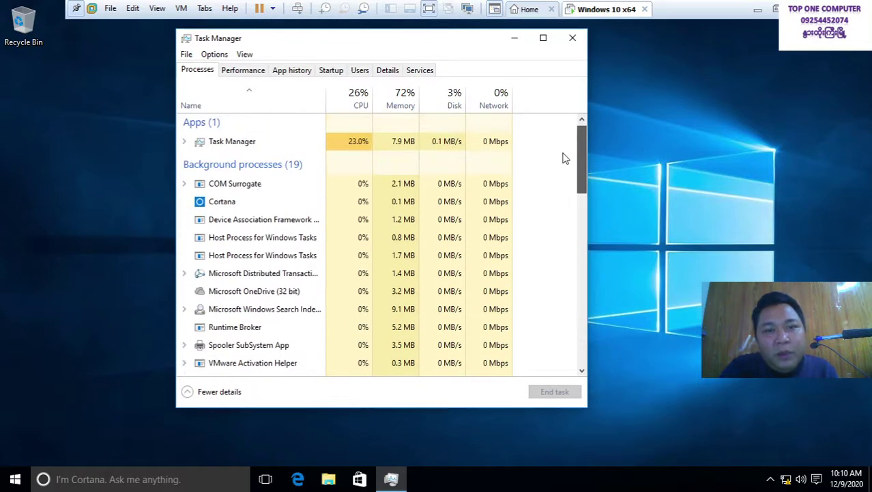
left_click(239, 73)
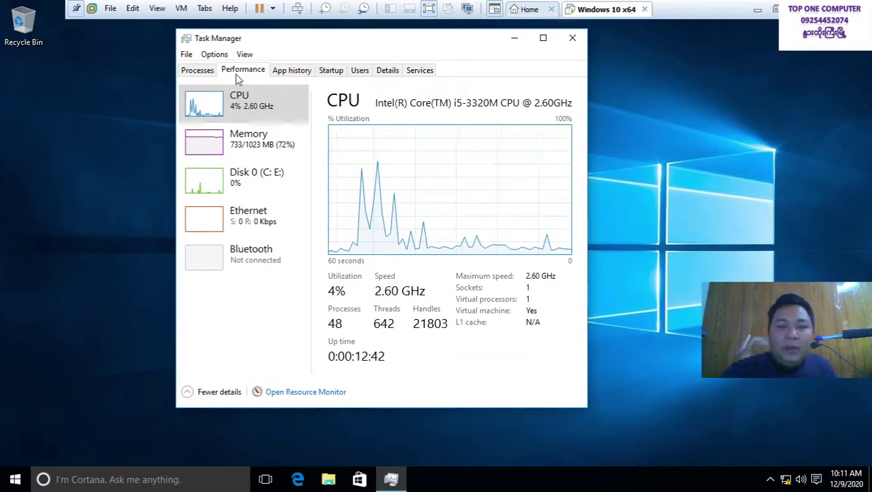
Toggle the CPU graph summary view, check App history, close Task Manager and minimise VMware
double_click(246, 118)
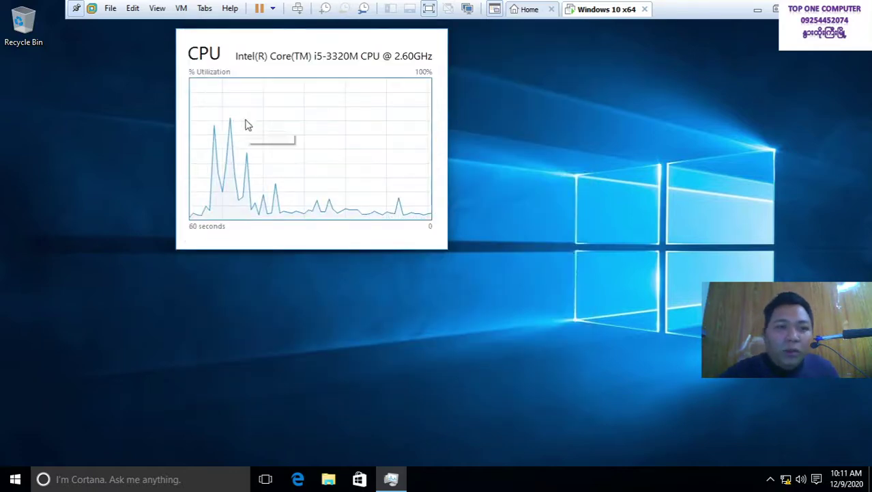
double_click(263, 109)
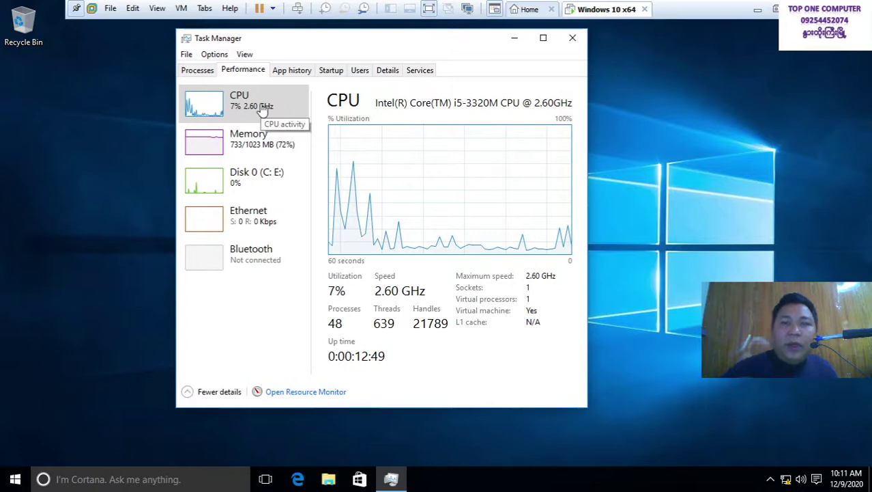
left_click(298, 71)
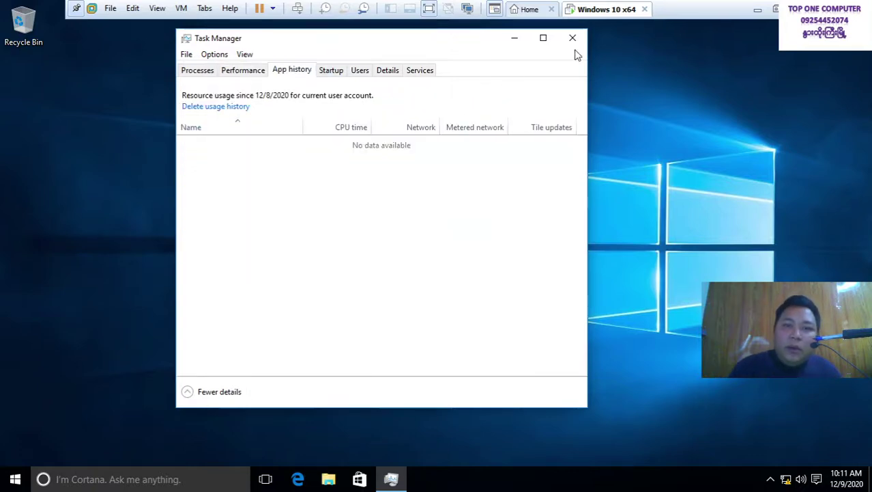
left_click(573, 38)
left_click(757, 10)
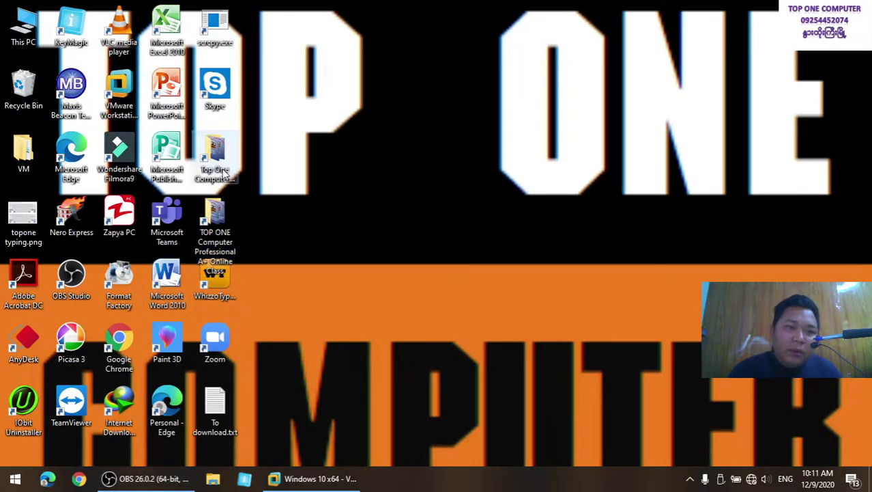
Open 'Windows 10 Using .docx' from the Top One Computer Basic Online Class folder
double_click(216, 150)
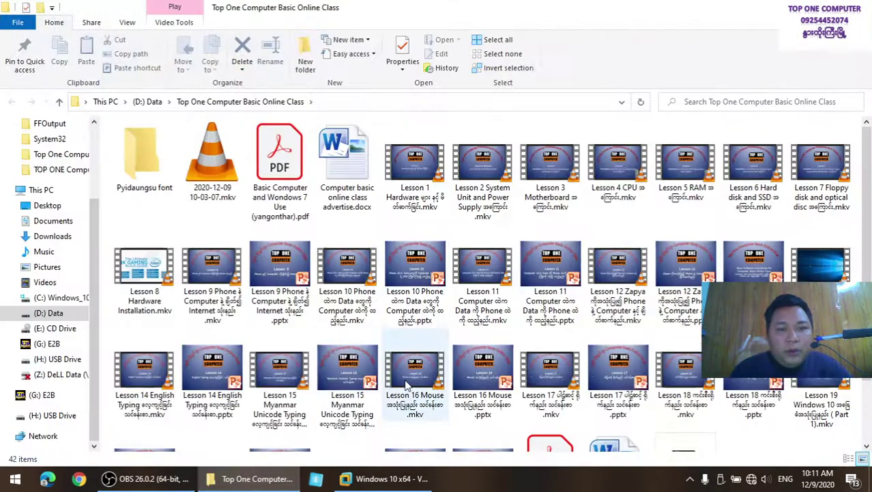
scroll(591, 399, "down", 3)
double_click(591, 400)
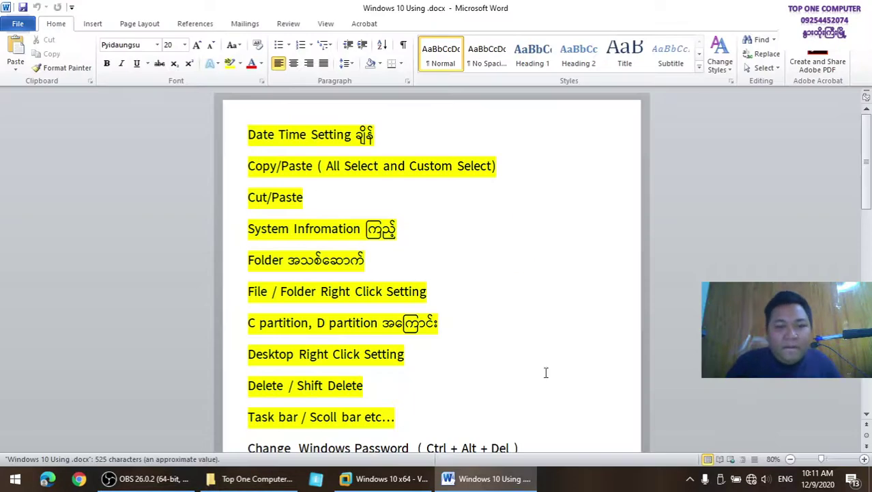
scroll(546, 372, "down", 2)
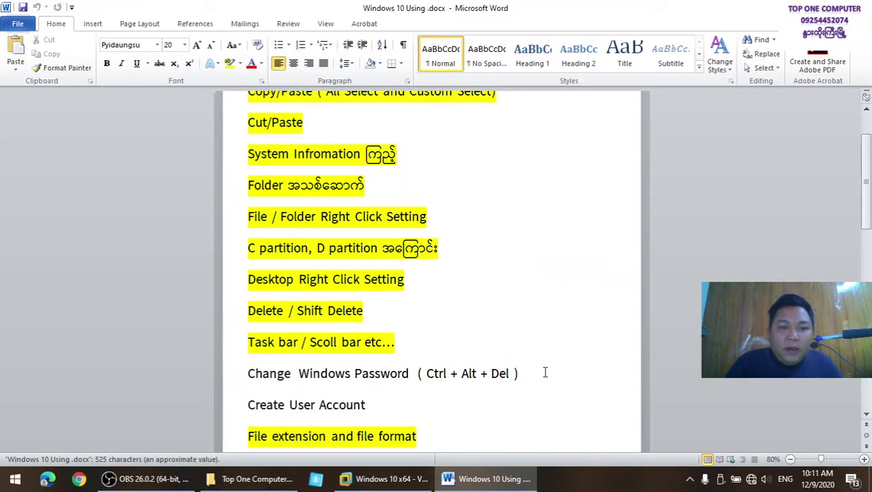
Highlight the 'Change Windows Password ( Ctrl + Alt + Del )' line yellow and return to the VM
left_click(212, 63)
left_click(230, 63)
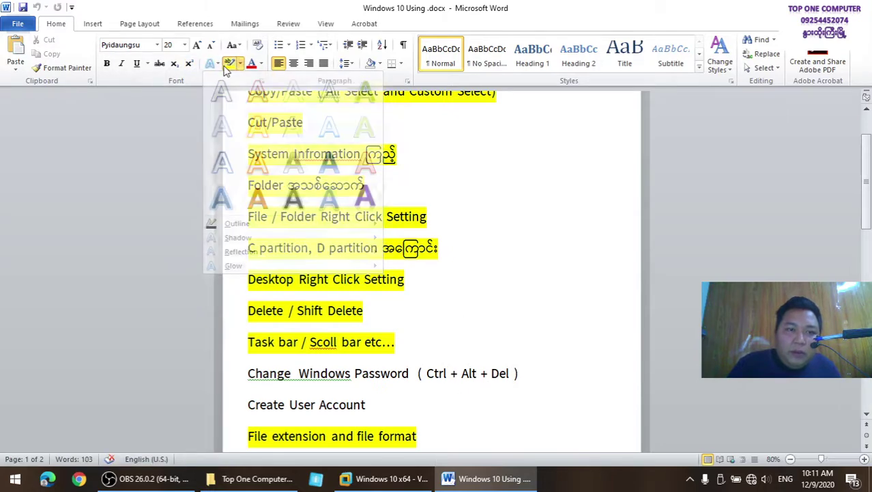
mouse_move(532, 363)
left_mouse_down()
mouse_move(302, 374)
mouse_move(235, 365)
left_mouse_up()
left_click(410, 478)
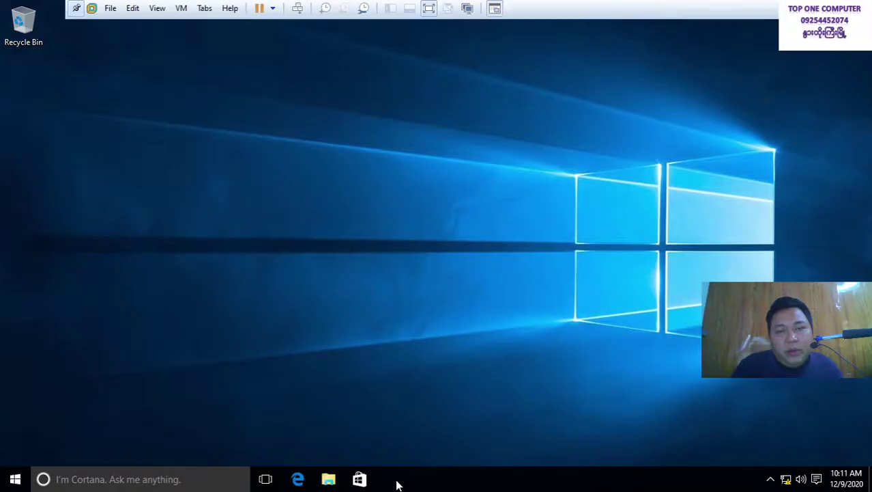
Search 'user a' from Start, view the Administrator's User Accounts page, then close it
left_click(15, 478)
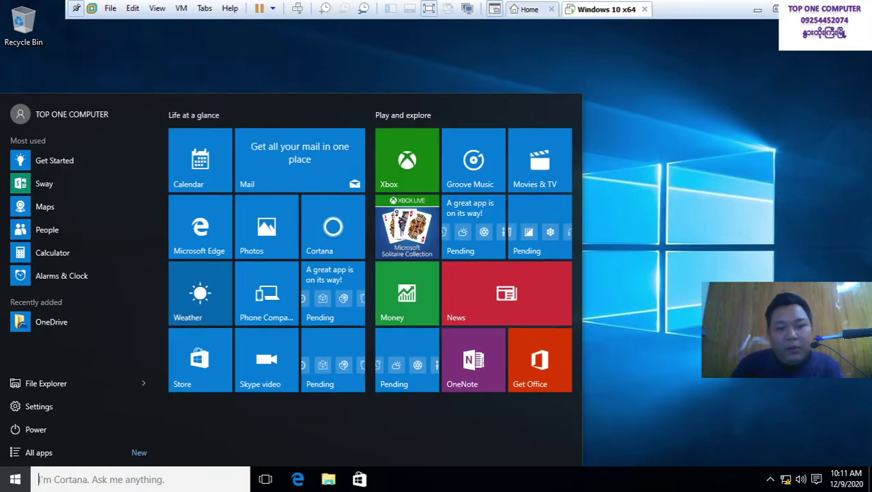
type("user")
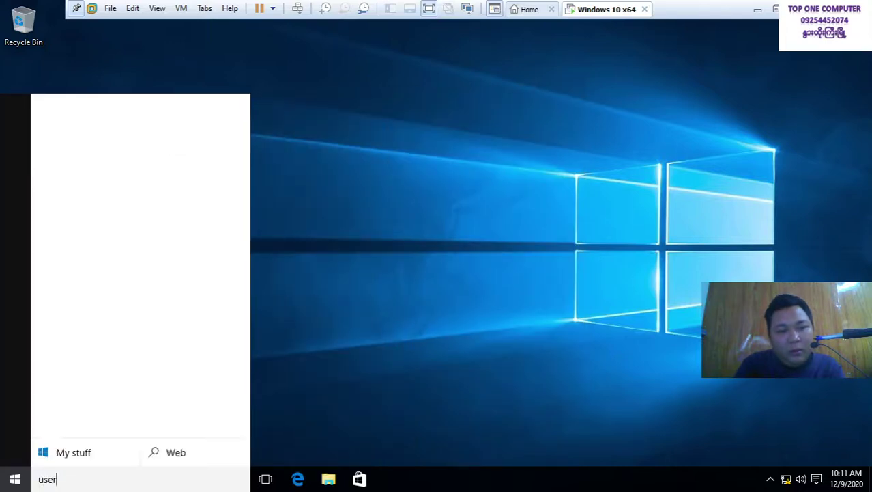
type(" a")
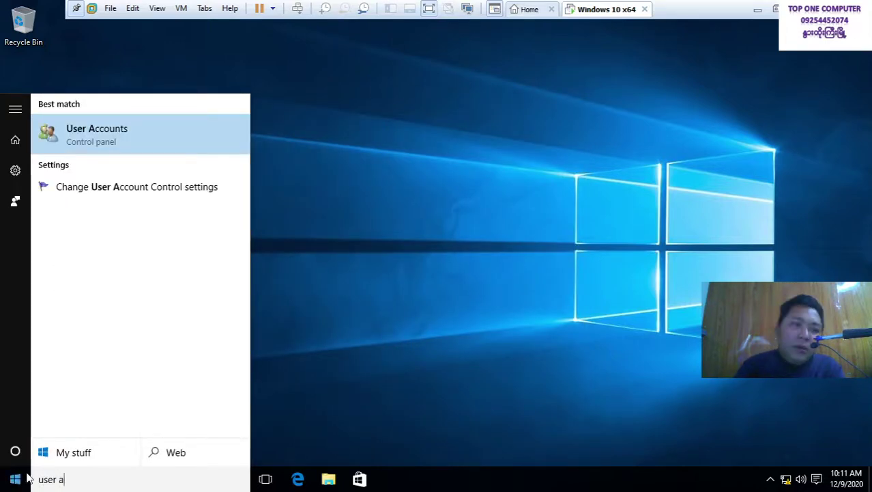
left_click(125, 138)
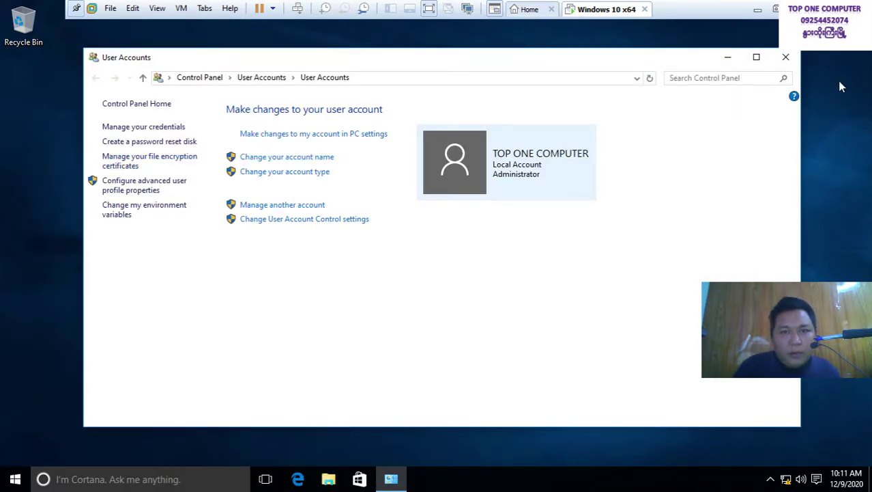
left_click(787, 57)
Lock the Windows 10 guest via Send Ctrl+Alt+Del, then sign back in to its desktop
right_click(610, 11)
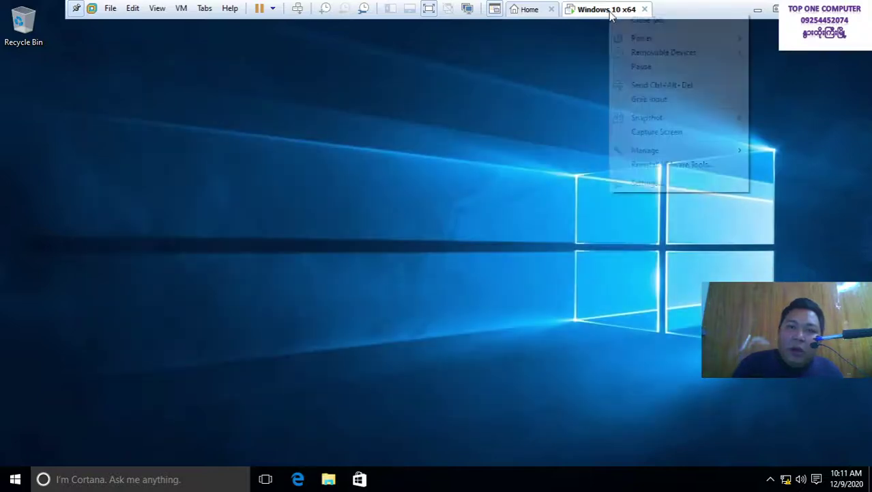
left_click(665, 87)
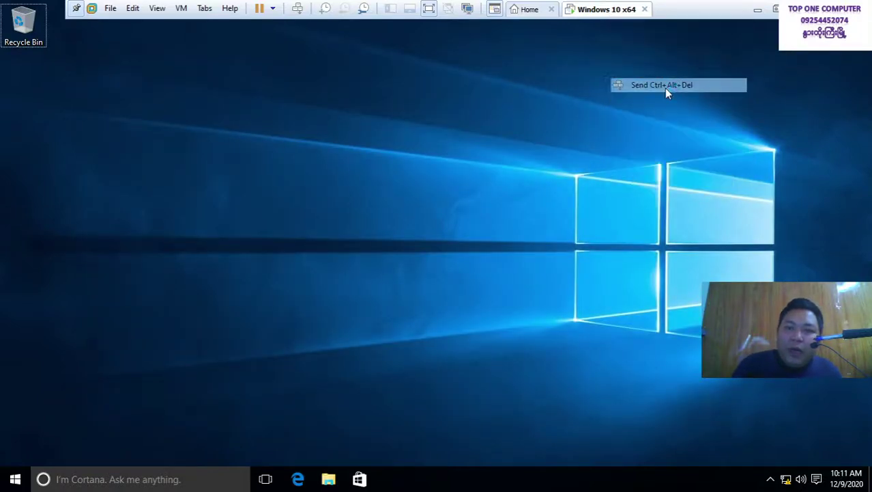
left_click(406, 154)
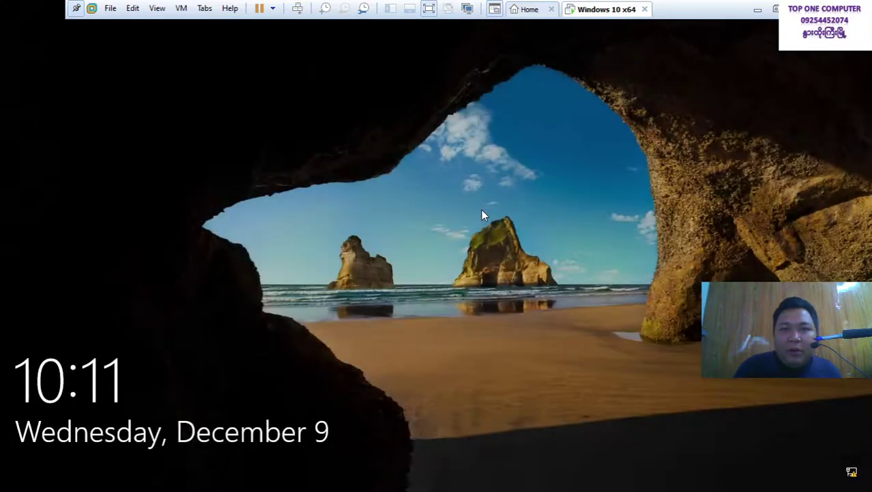
left_click(481, 212)
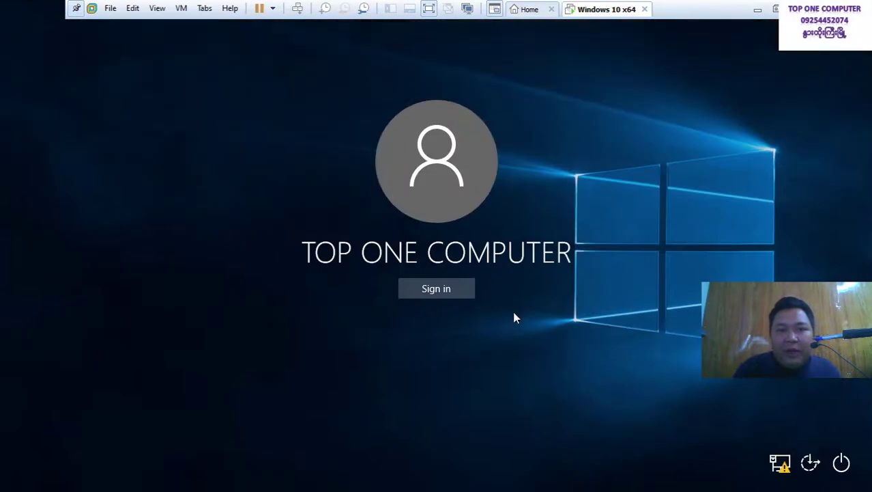
left_click(462, 290)
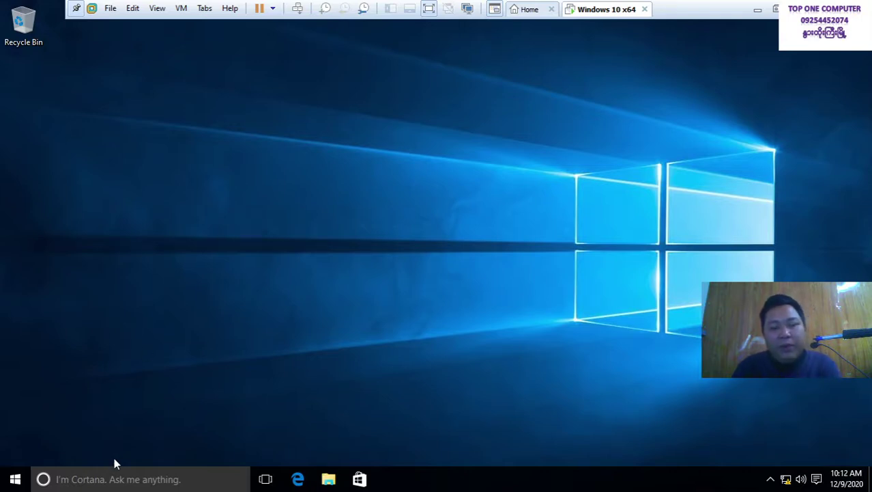
Run 'control', view Control Panel as Large icons maximized, and open User Accounts
key("super+r")
type("con")
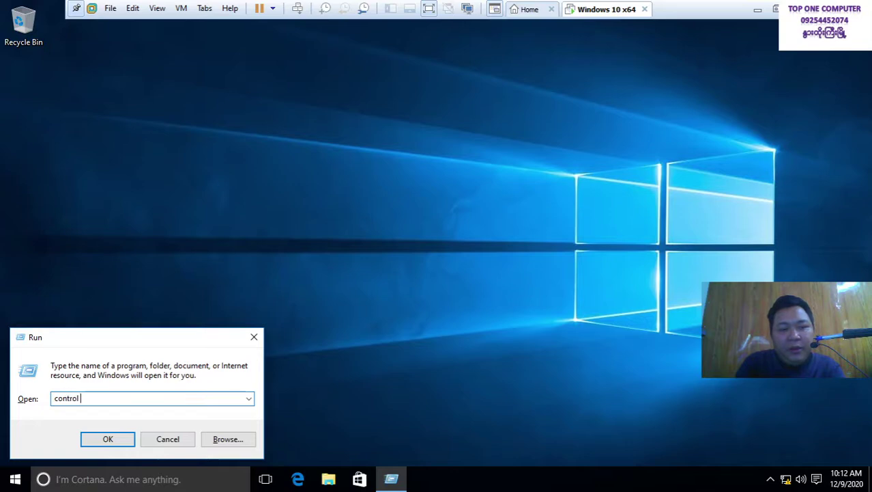
type("trol")
key("Return")
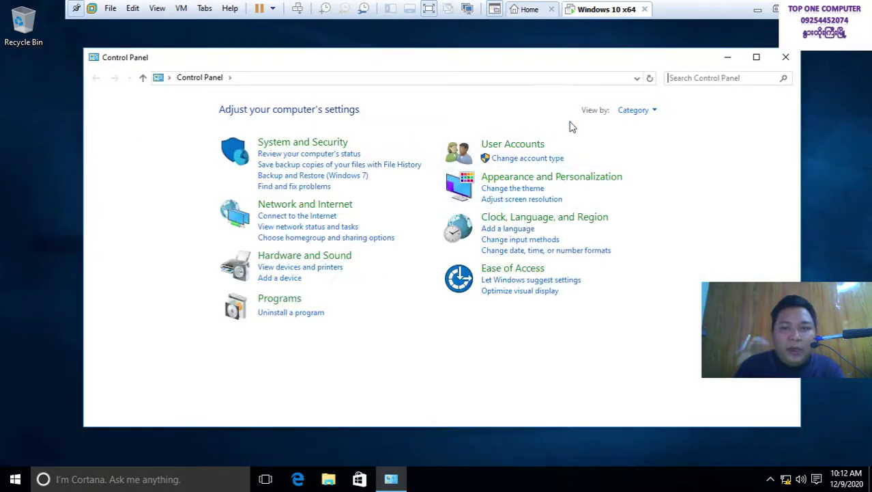
left_click(634, 109)
left_click(659, 144)
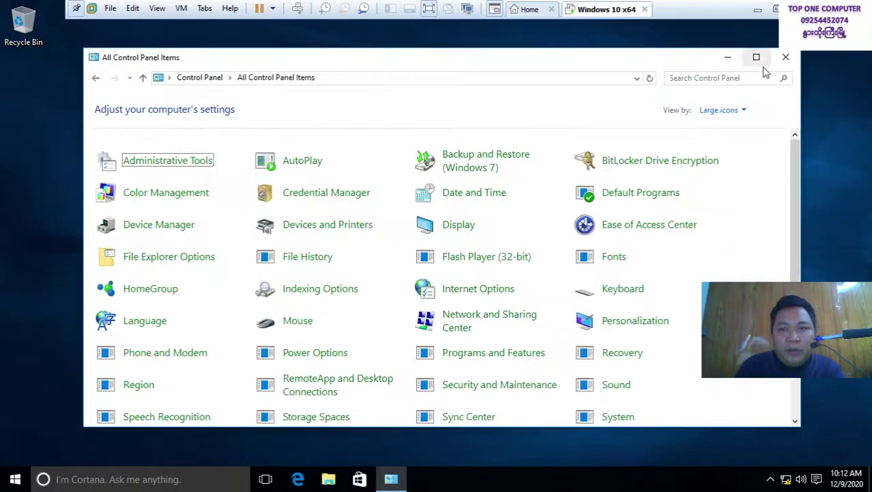
left_click(757, 56)
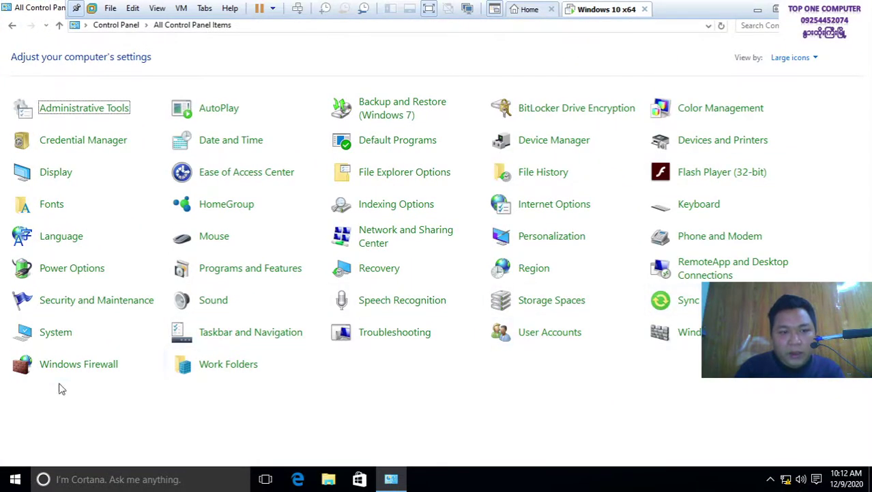
left_click(551, 336)
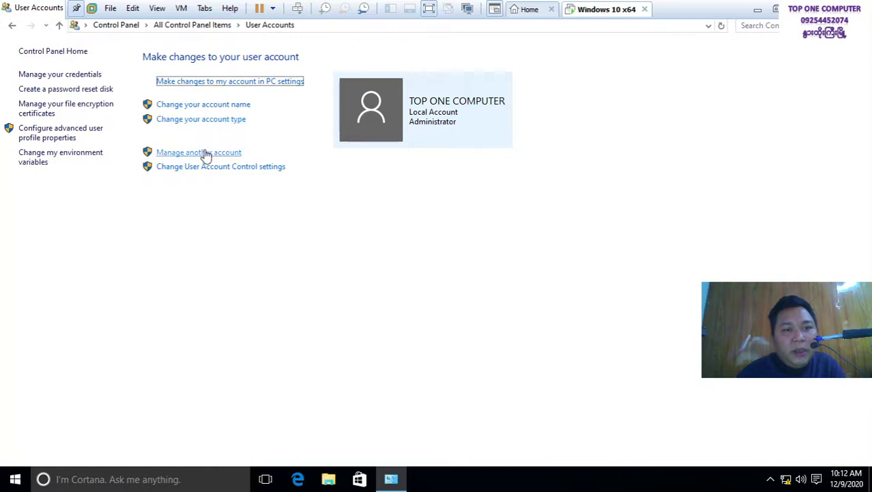
Open the account's page in PC settings and scroll to the Your picture section
left_click(247, 82)
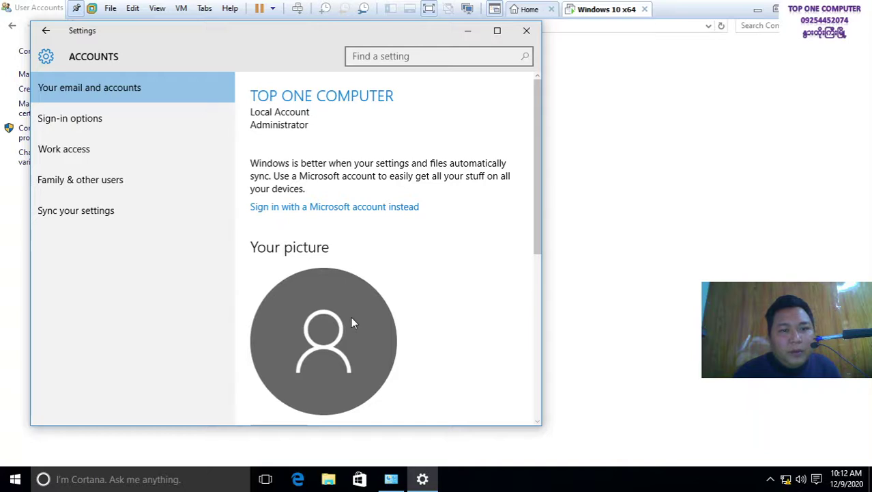
scroll(352, 318, "down", 4)
scroll(345, 201, "up", 3)
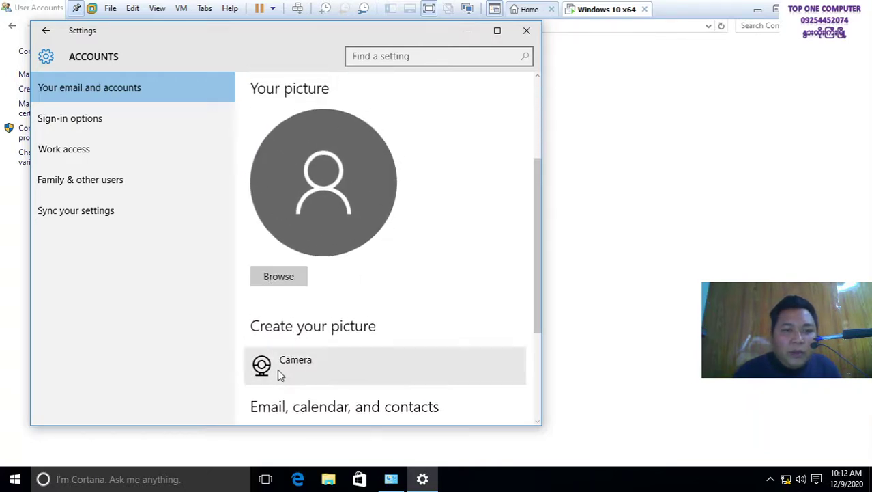
scroll(278, 370, "down", 3)
scroll(280, 372, "up", 1)
scroll(286, 287, "up", 1)
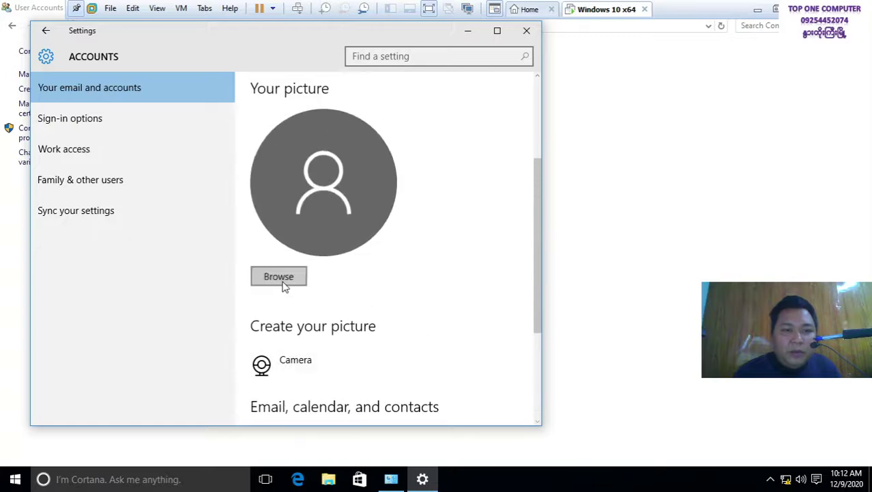
Browse Data (E:) and This PC for a picture, cancel, then reopen Settings
left_click(285, 281)
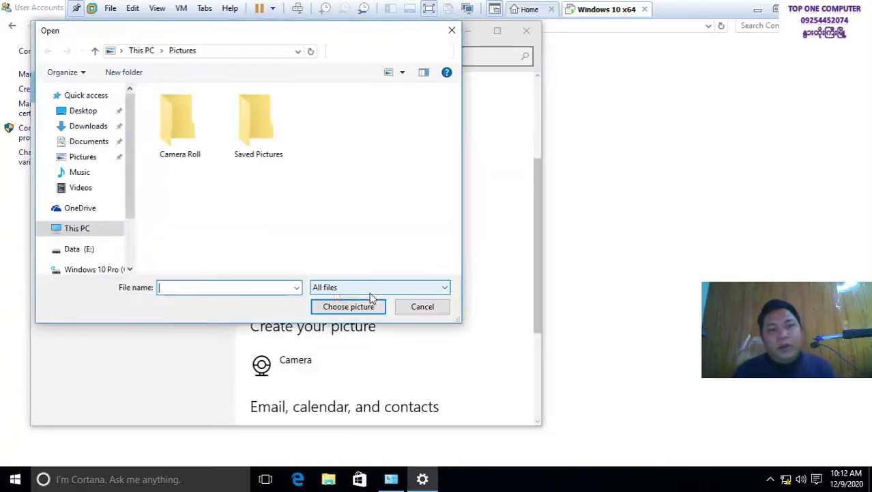
left_click(99, 249)
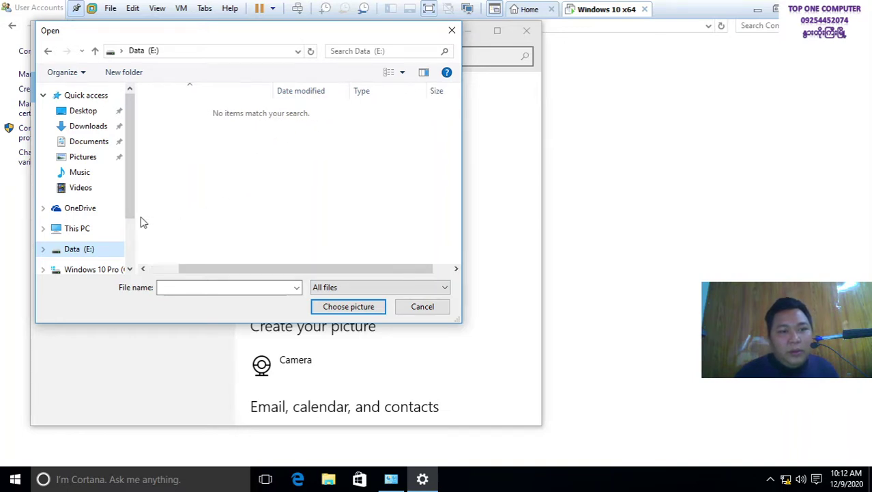
left_click(83, 228)
left_click(91, 250)
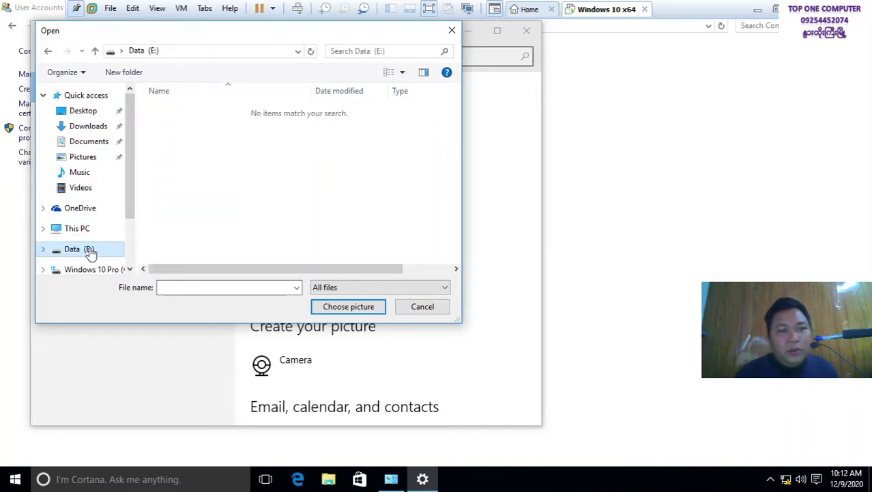
left_click(422, 306)
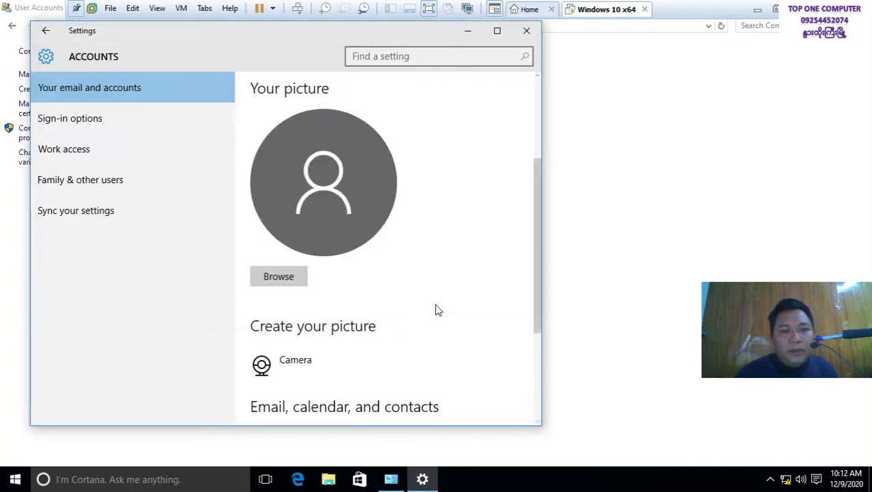
left_click(468, 31)
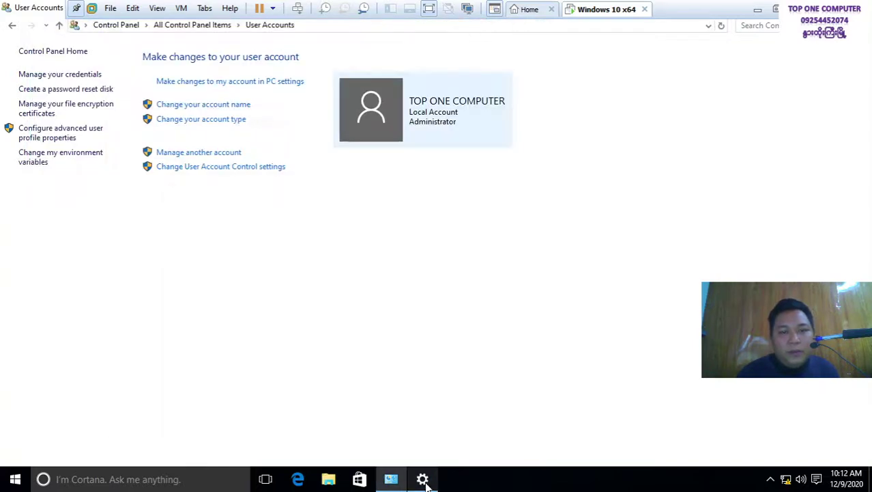
left_click(230, 83)
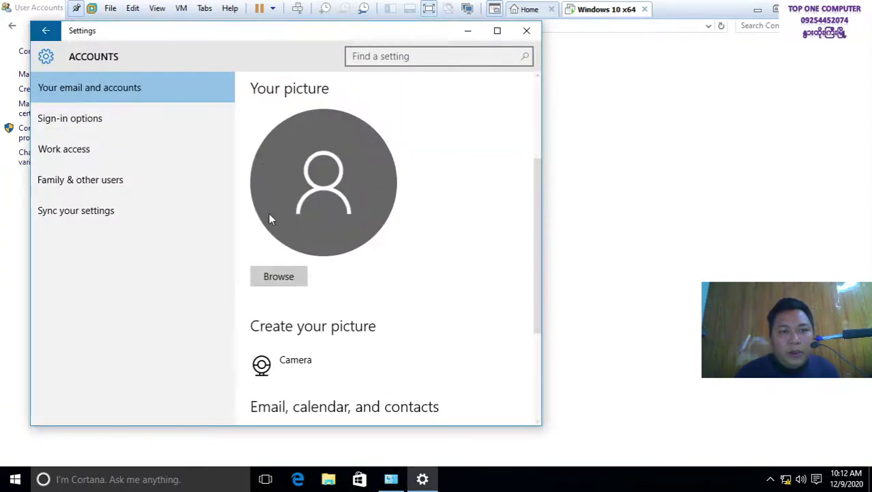
Try the Camera option, dismiss its error, and minimize Settings and User Accounts
left_click(263, 374)
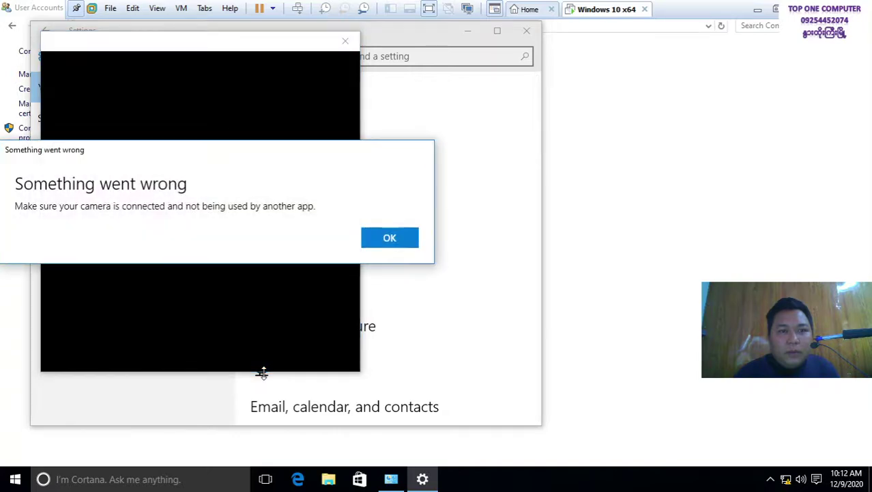
left_click(386, 246)
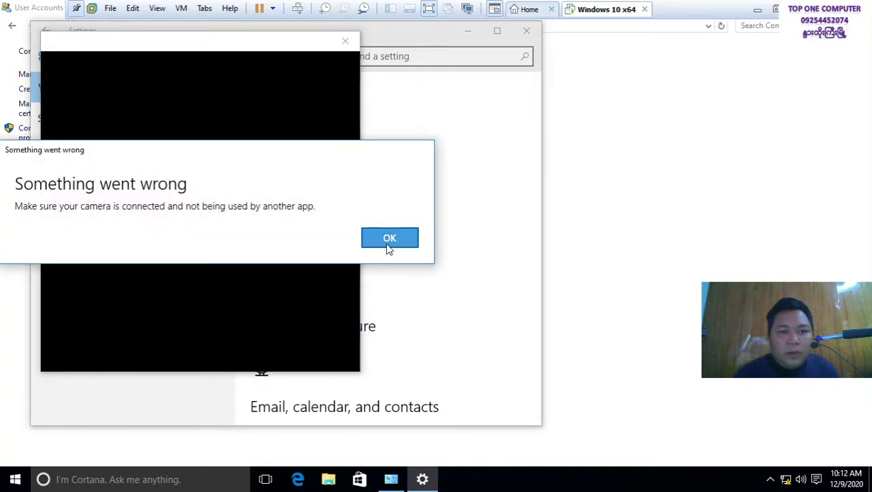
left_click(479, 30)
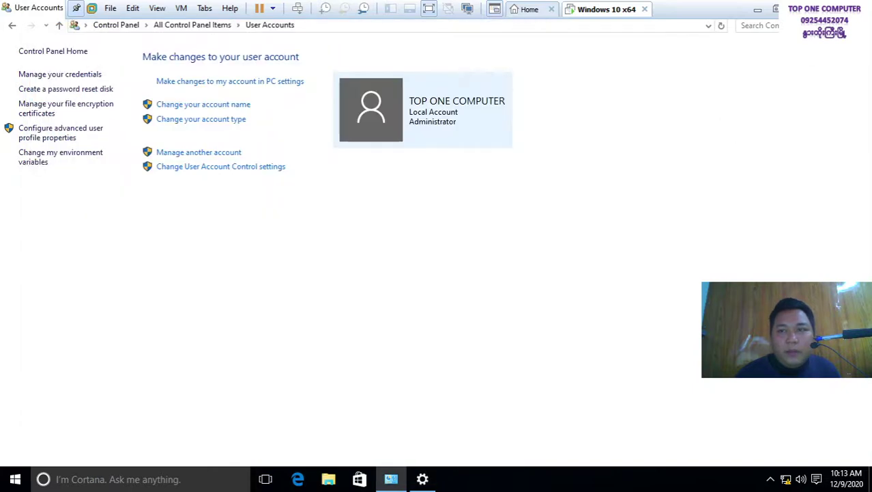
left_click(828, 8)
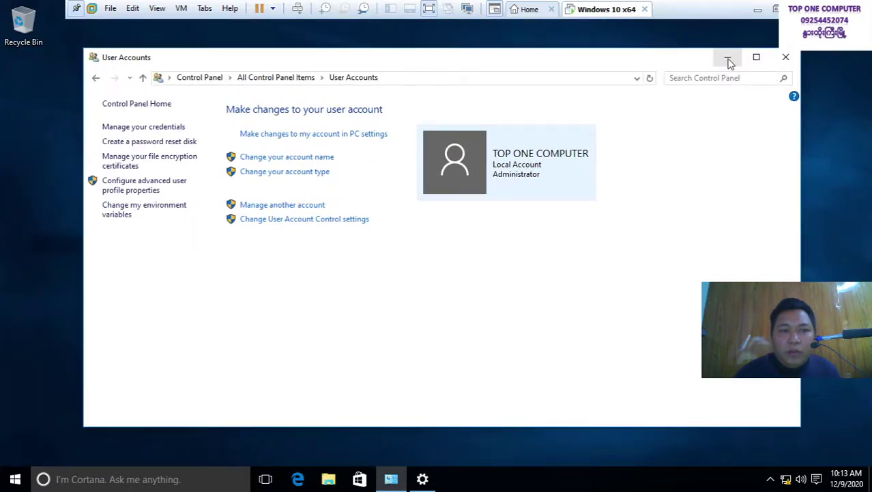
left_click(728, 59)
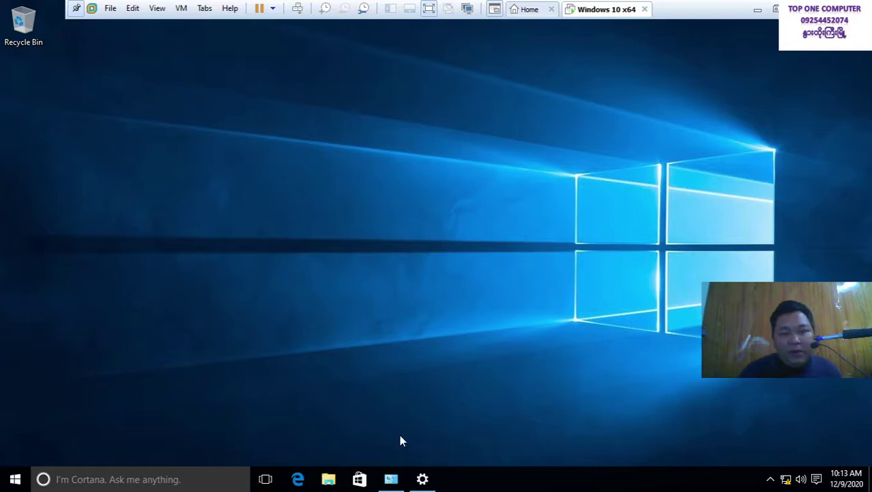
On the host, browse (D:) Data to the Trip with Barani\Bagan trip photo folder
left_click(758, 10)
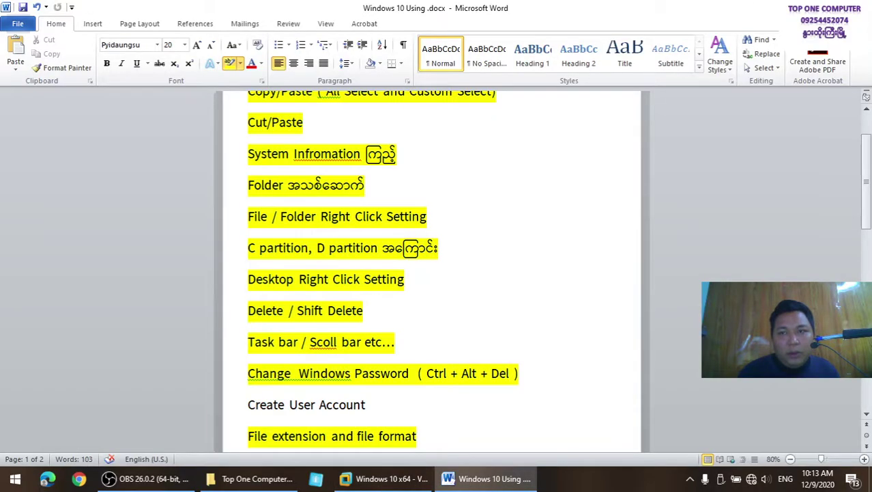
left_click(818, 7)
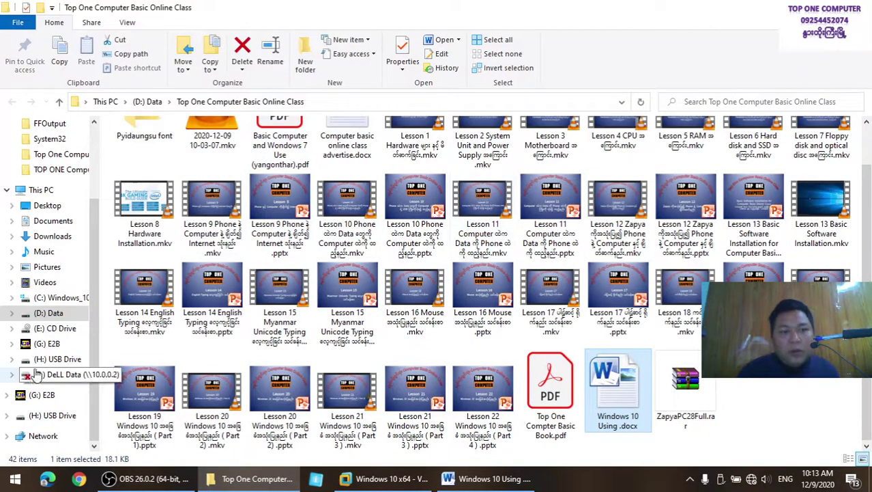
left_click(41, 315)
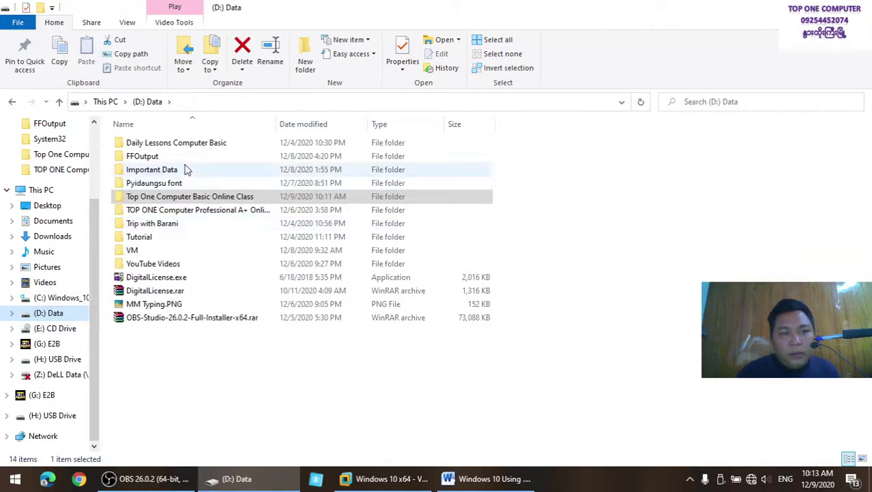
double_click(179, 143)
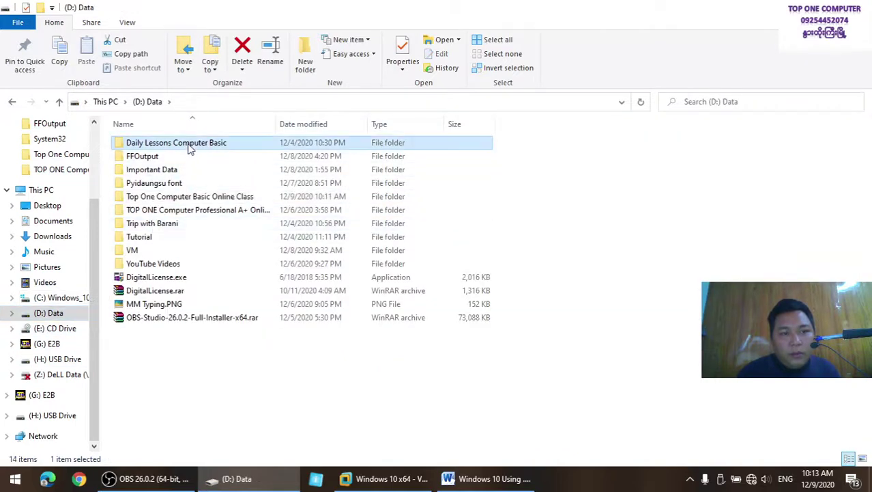
left_click(12, 101)
double_click(172, 224)
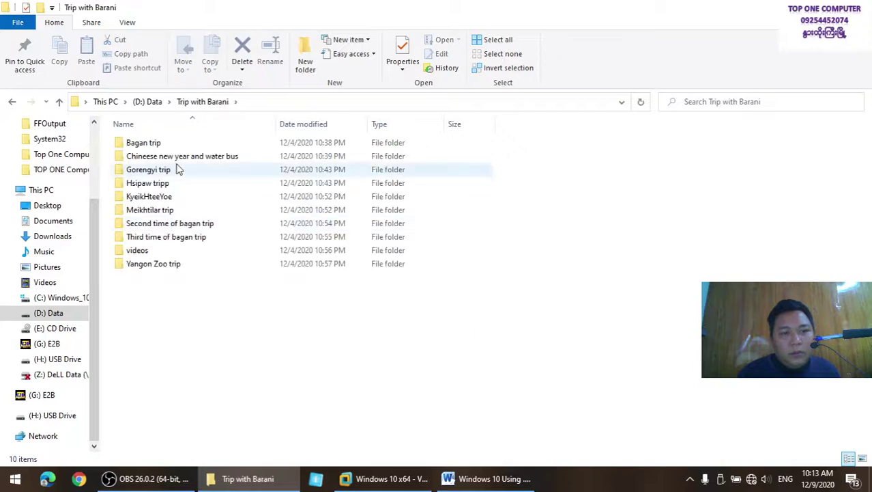
double_click(176, 145)
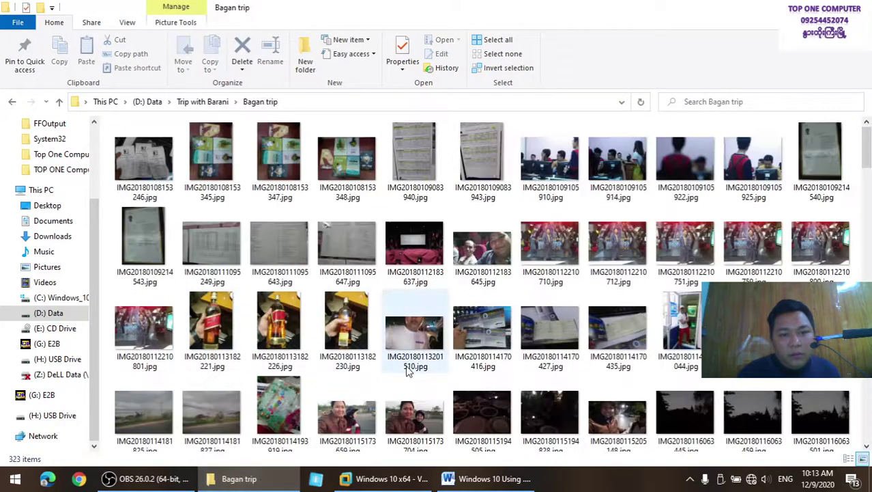
scroll(408, 370, "down", 1)
scroll(407, 370, "down", 4)
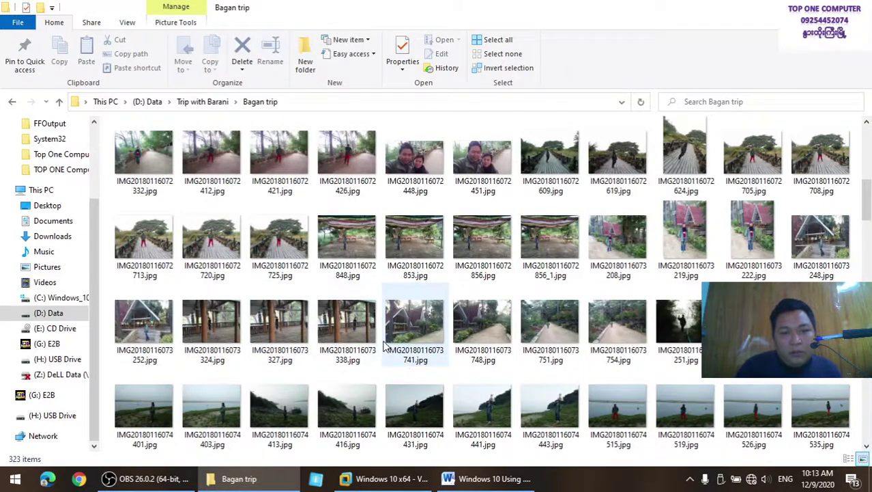
Copy IMG20180116072725.jpg and attempt pasting it on the guest desktop
left_click(275, 243)
right_click(275, 243)
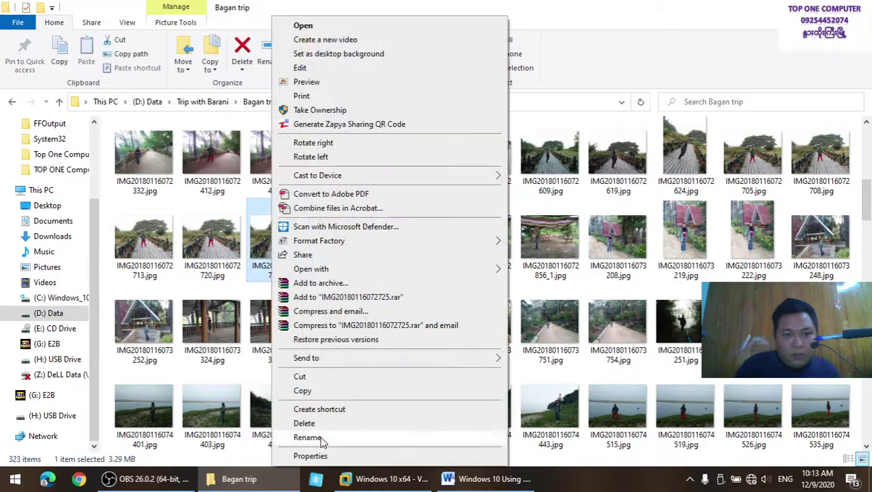
left_click(326, 394)
left_click(488, 478)
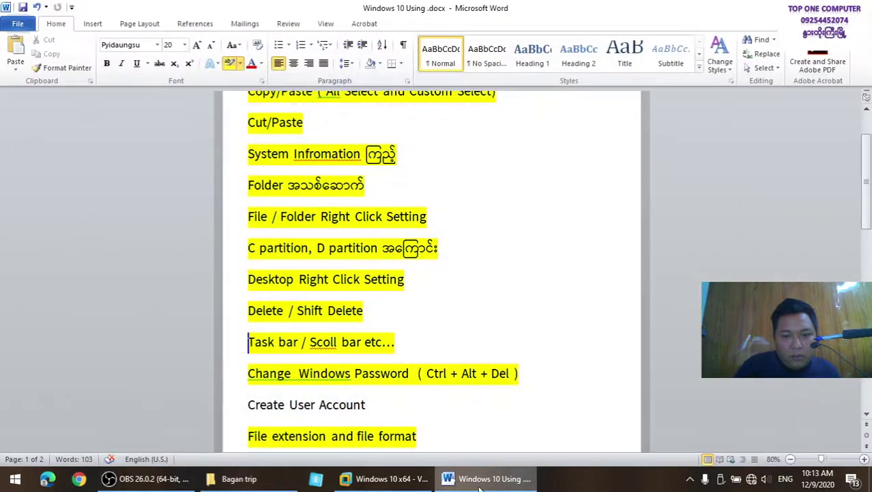
left_click(385, 478)
right_click(423, 305)
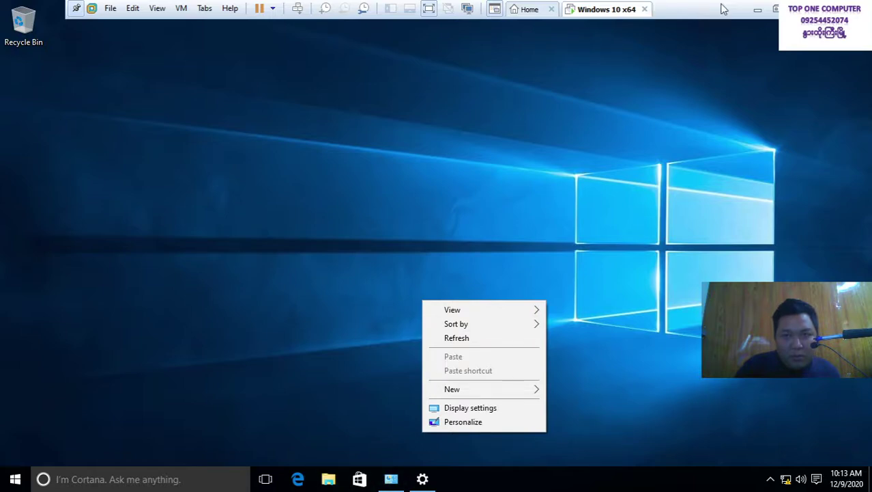
Toggle the virtual machine out of and back into full screen, checking its options
left_click(775, 9)
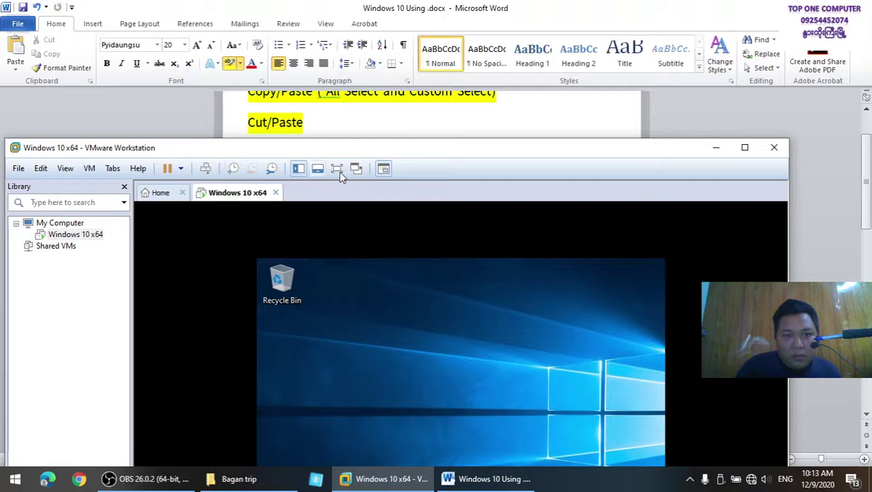
left_click(338, 170)
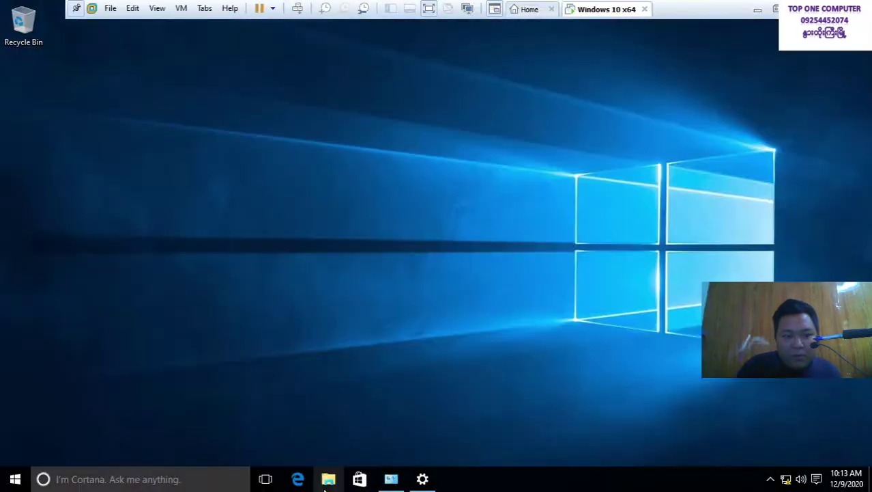
right_click(597, 12)
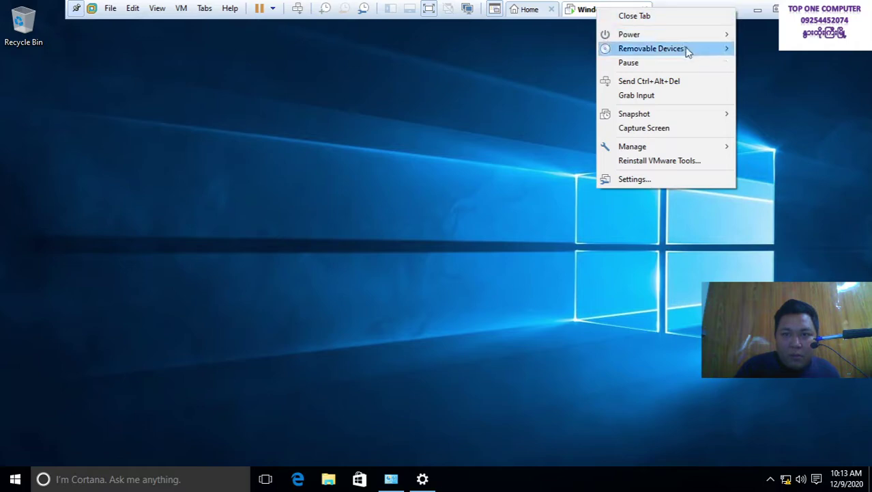
left_click(760, 19)
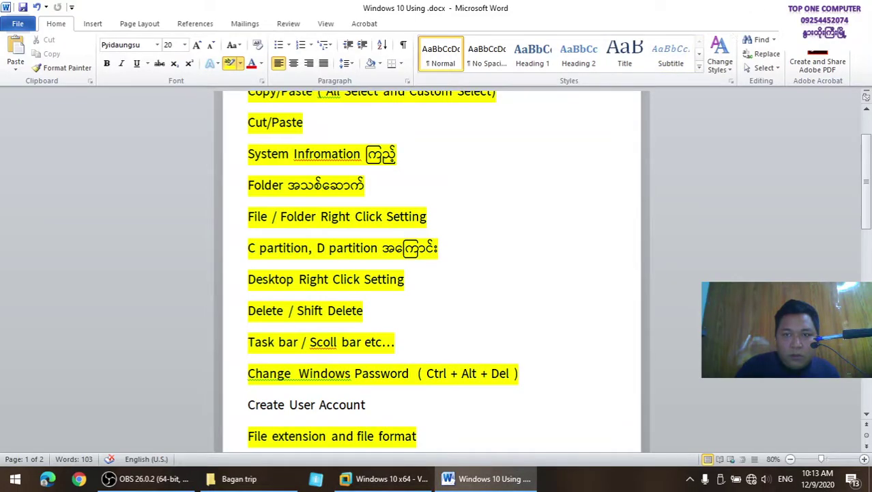
Copy IMG20180116072725.jpg again and paste it onto the (G:) E2B drive
key("alt+Tab")
right_click(295, 239)
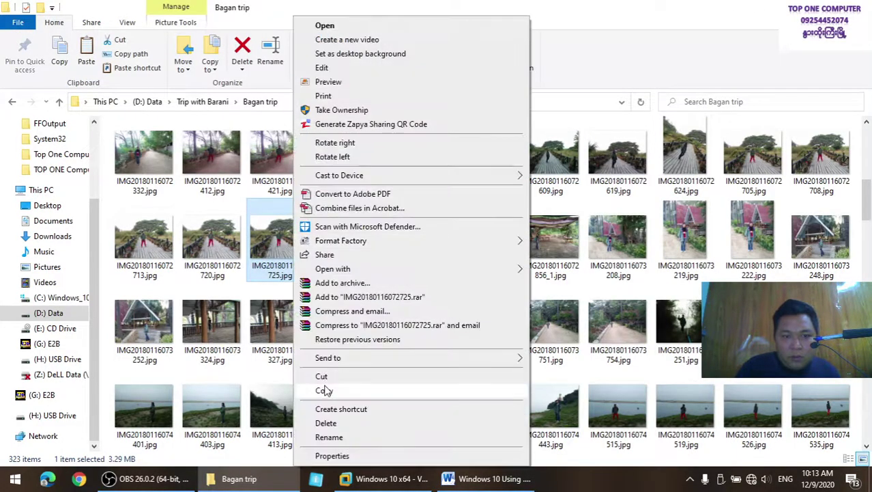
left_click(324, 390)
left_click(47, 343)
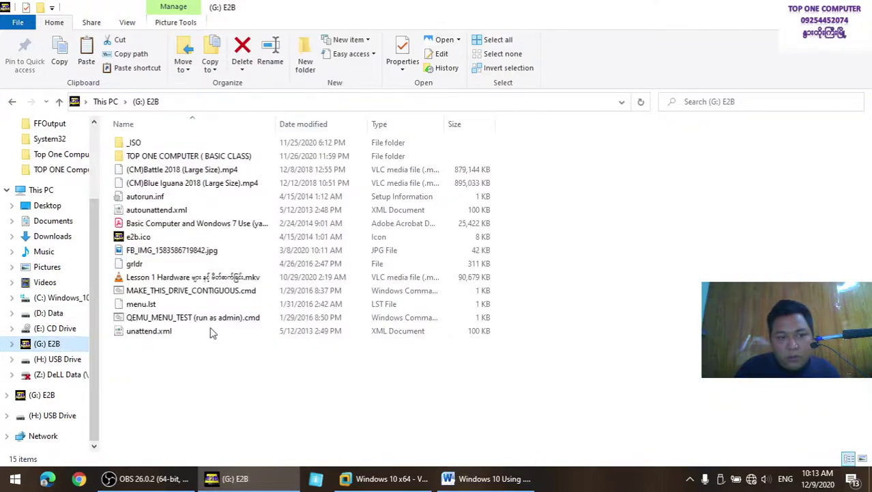
right_click(308, 377)
left_click(380, 256)
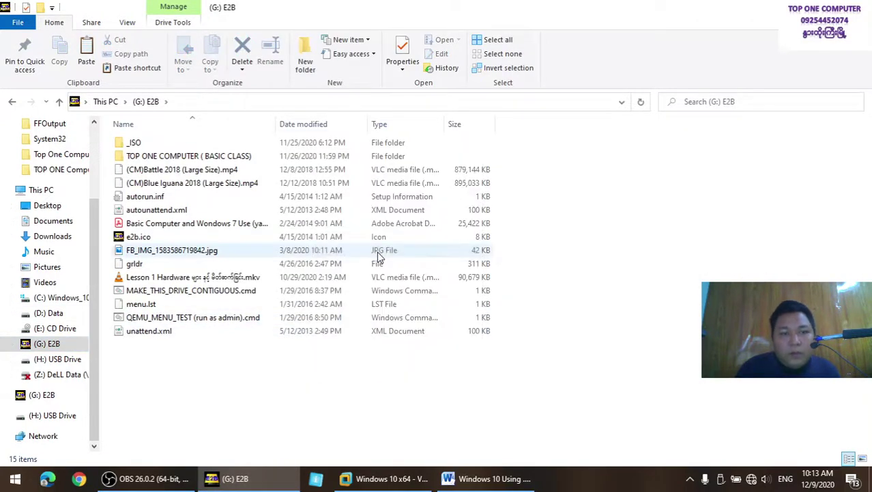
left_click(422, 482)
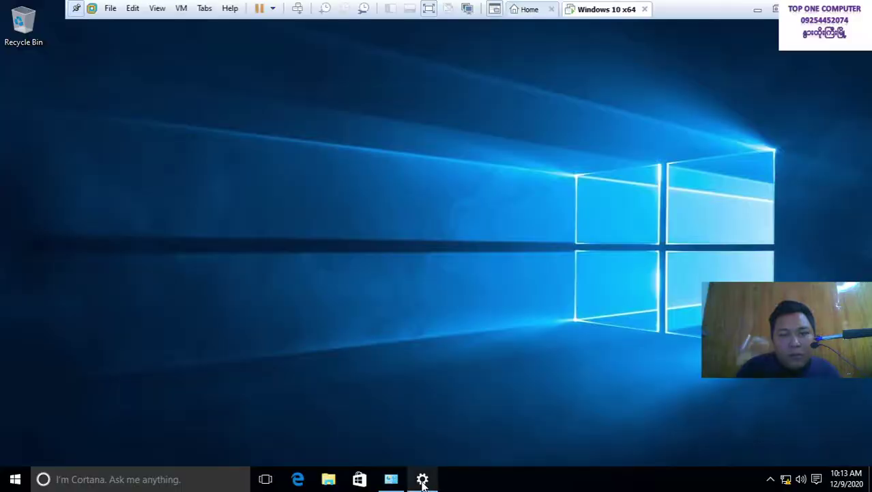
Connect the USB Mass Storage Device to the Windows 10 VM, disconnecting it from the host
right_click(608, 10)
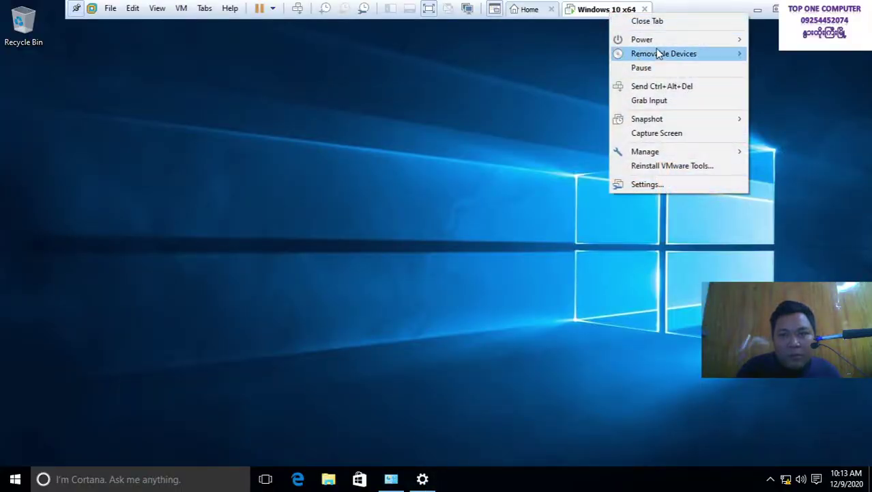
mouse_move(656, 53)
mouse_move(550, 114)
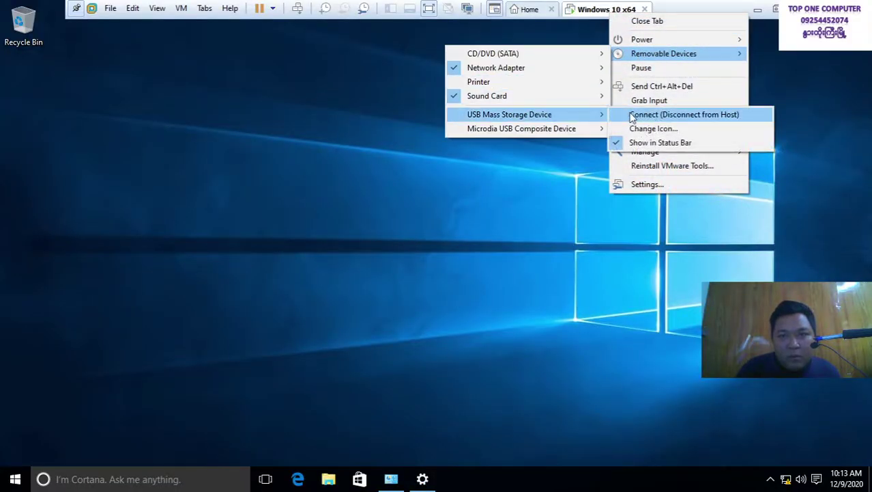
left_click(633, 116)
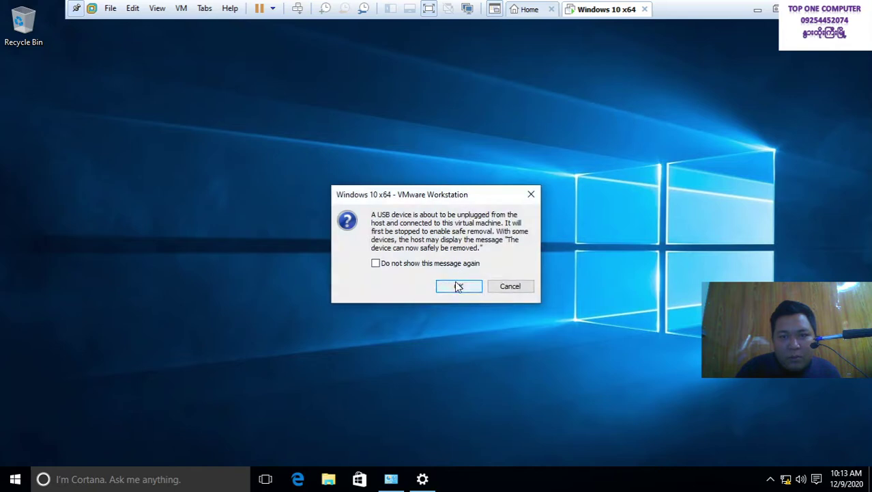
left_click(456, 286)
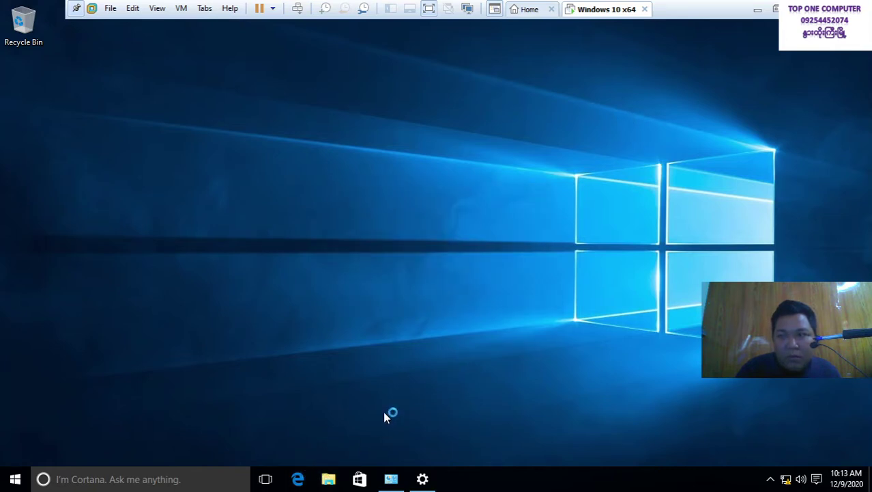
right_click(374, 108)
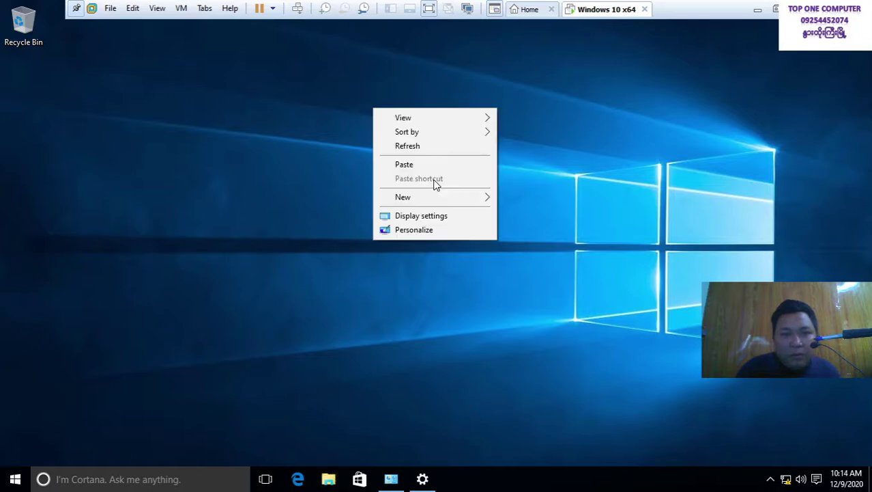
left_click(435, 147)
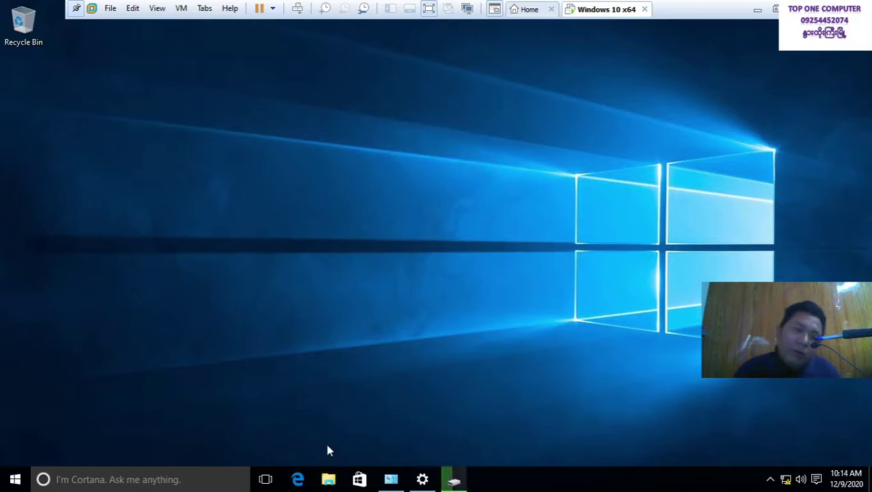
left_click(328, 479)
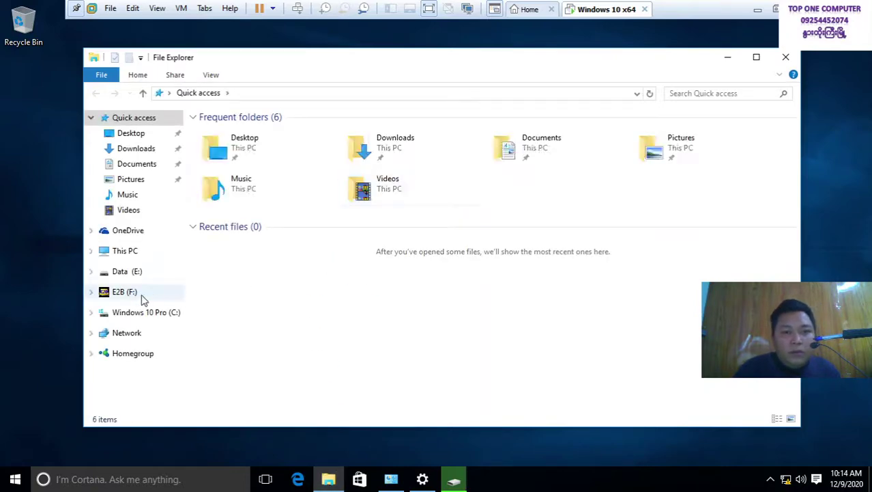
left_click(142, 296)
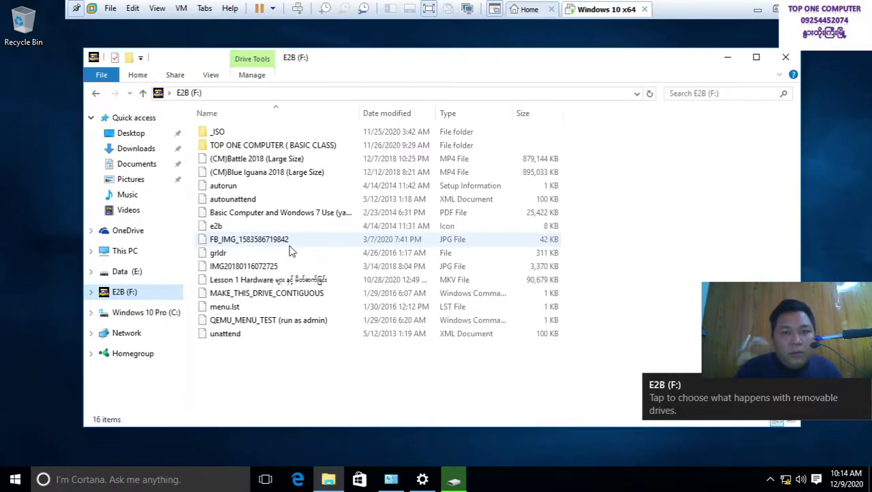
left_click(259, 266)
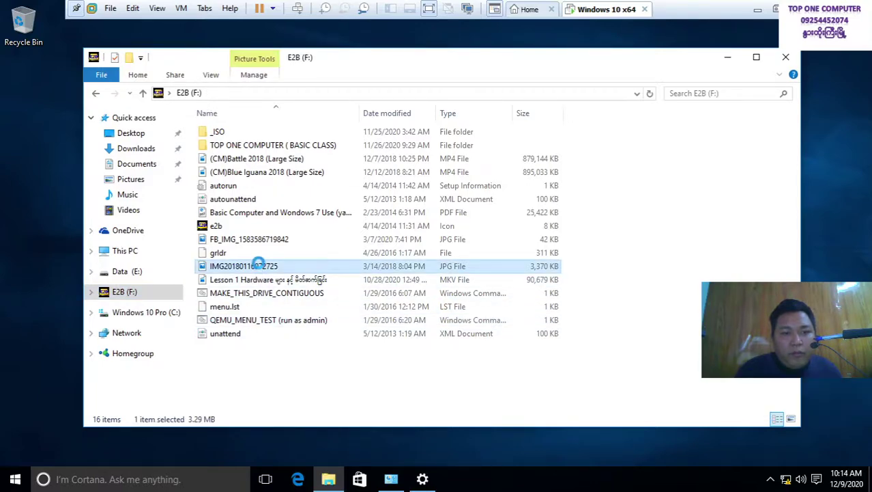
right_click(259, 266)
left_click(289, 187)
right_click(71, 194)
left_click(102, 252)
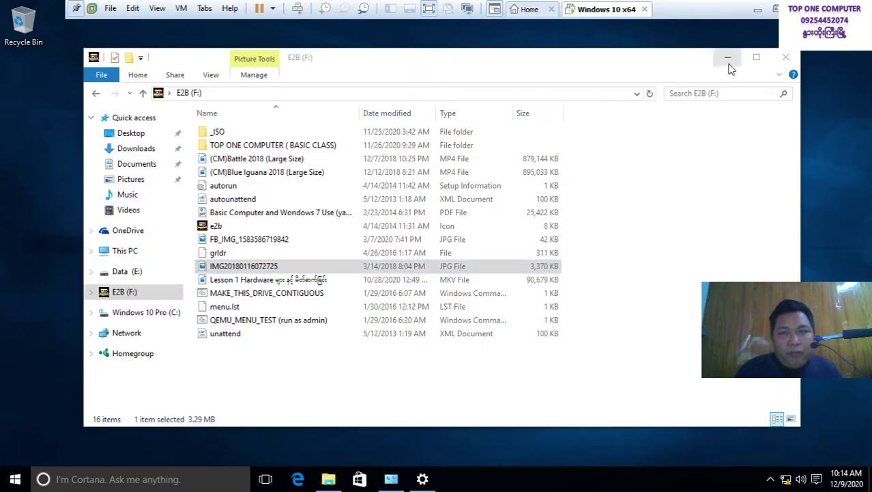
Minimize File Explorer and restore the User Accounts window
left_click(728, 58)
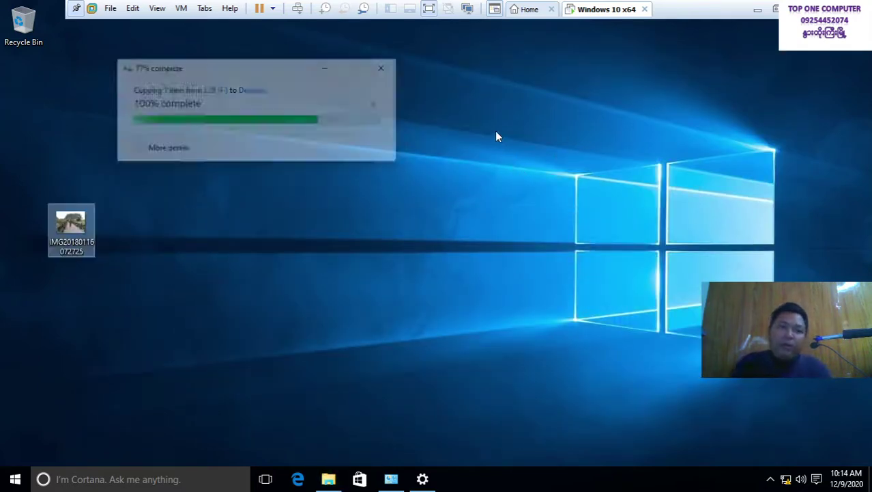
left_click(432, 471)
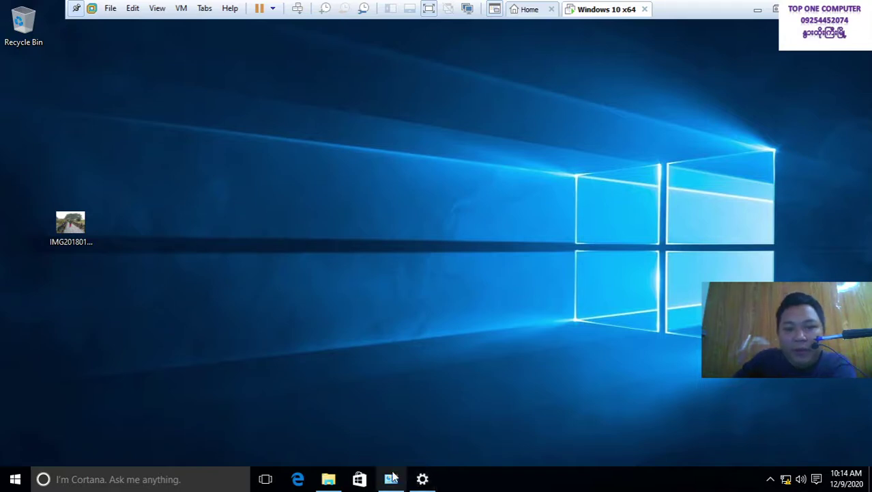
left_click(392, 478)
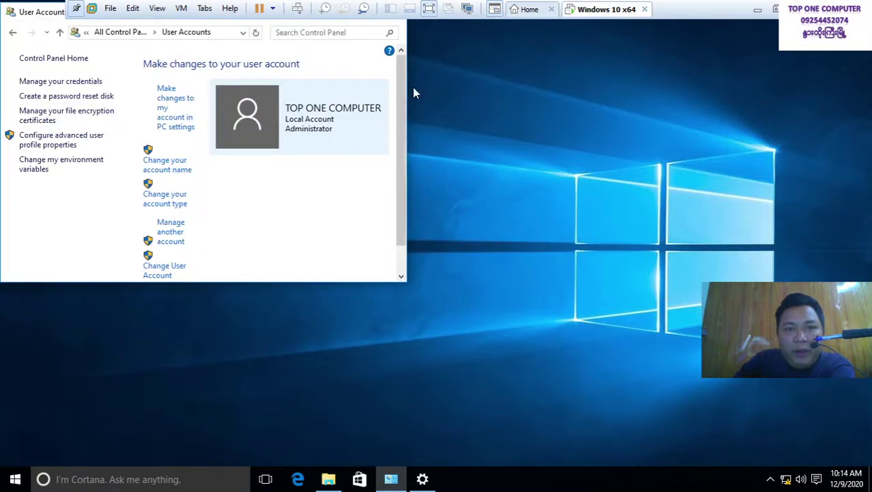
left_click_drag(55, 18, 245, 138)
left_click(550, 127)
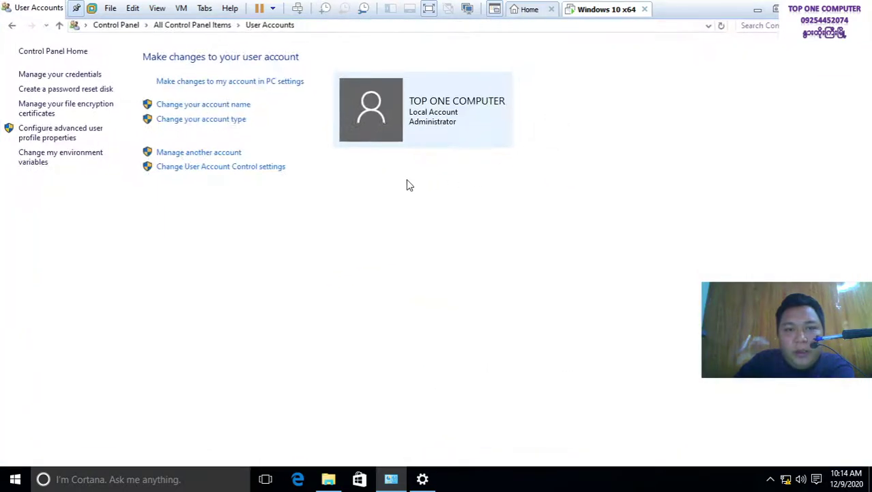
left_click(198, 83)
left_click(387, 316)
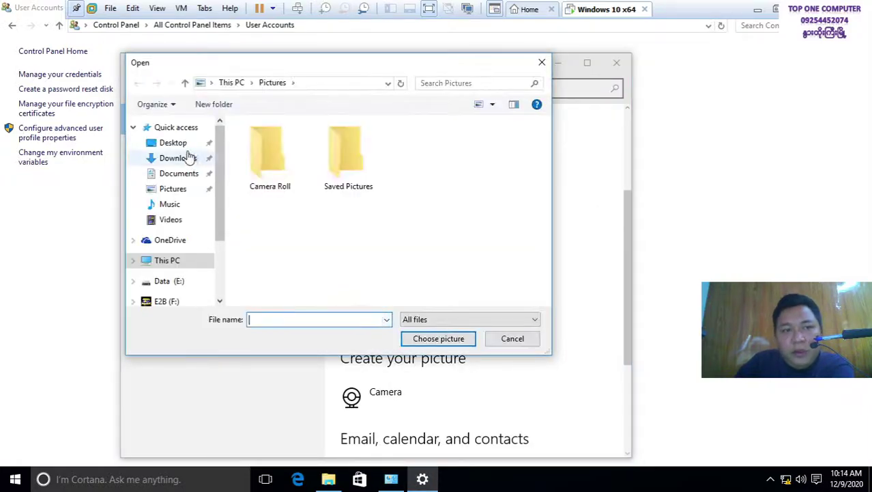
left_click(174, 142)
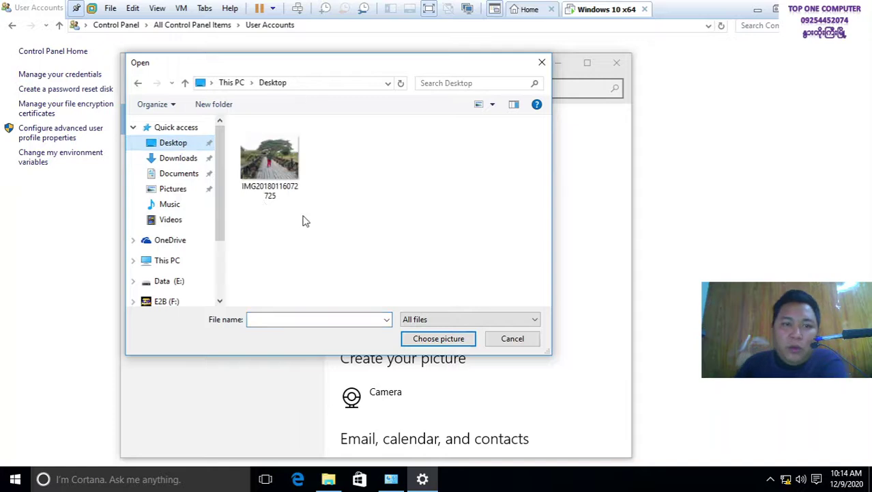
left_click(270, 161)
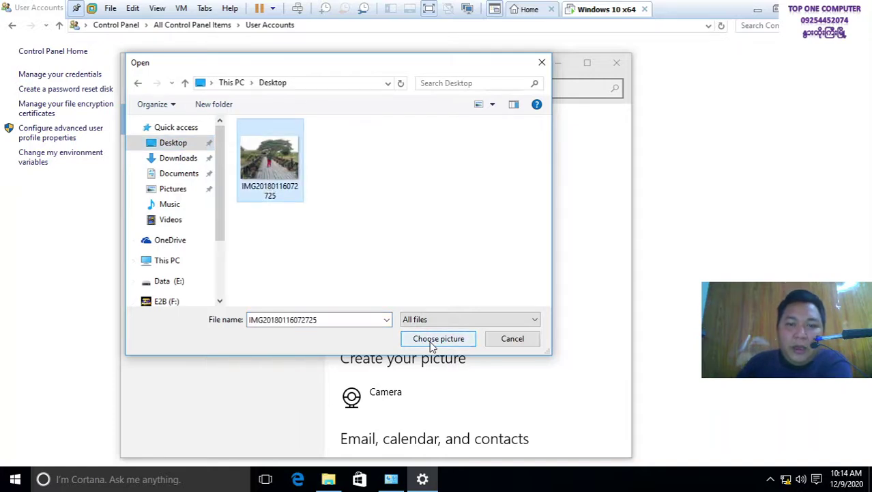
left_click(430, 338)
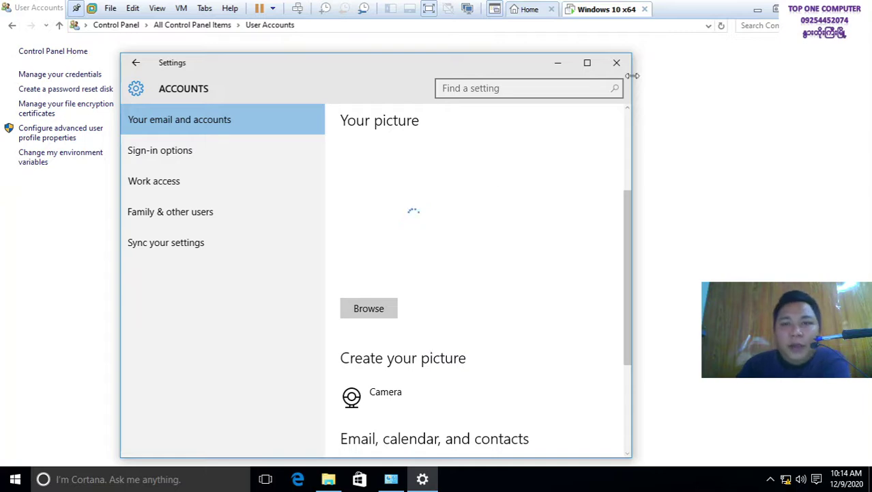
Maximize Settings to check the new picture, then close it with Alt+F4
left_click(588, 63)
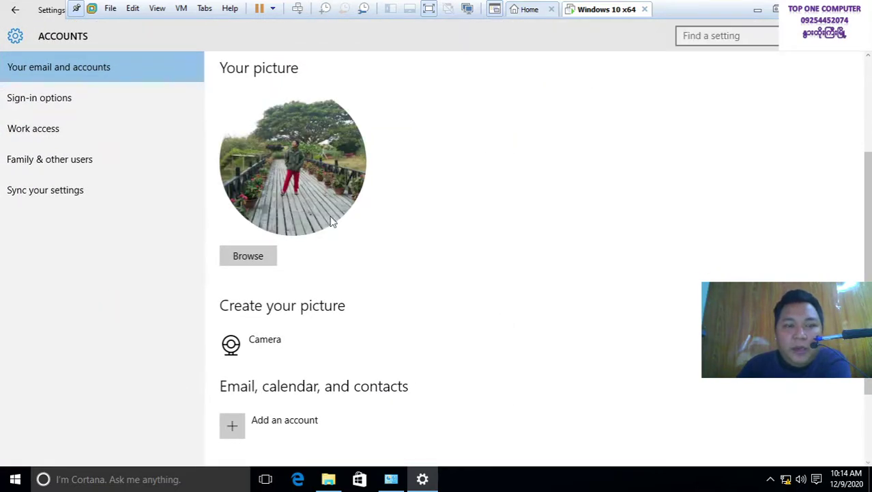
scroll(369, 314, "down", 2)
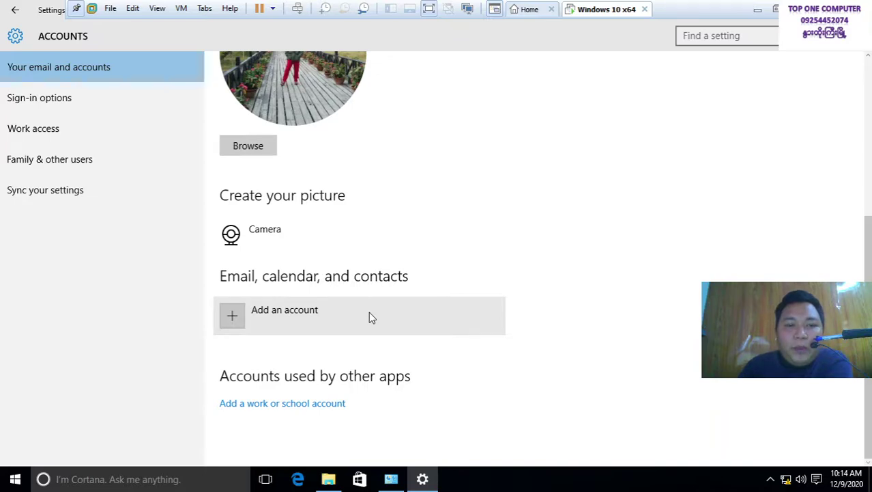
scroll(369, 317, "up", 3)
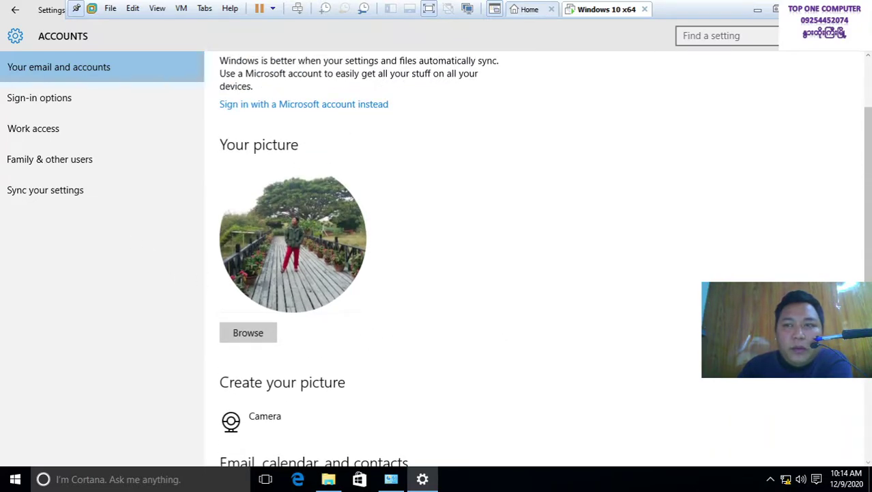
key("alt+F4")
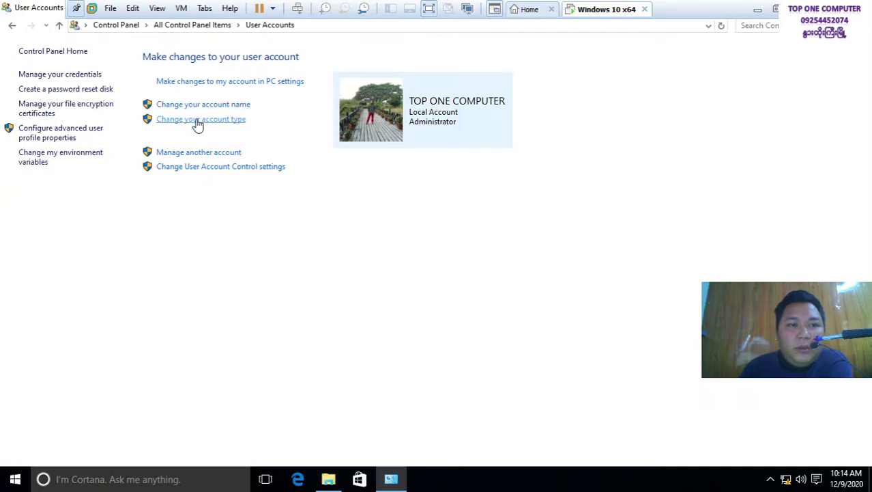
left_click(195, 153)
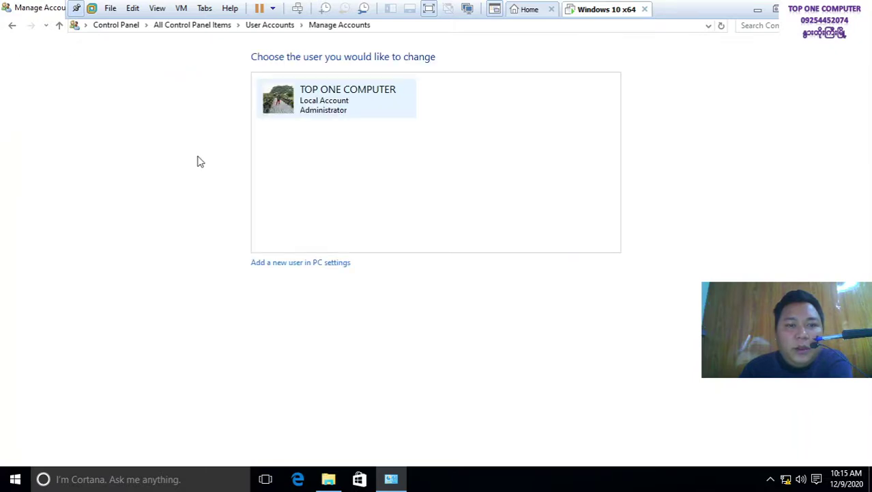
left_click(12, 27)
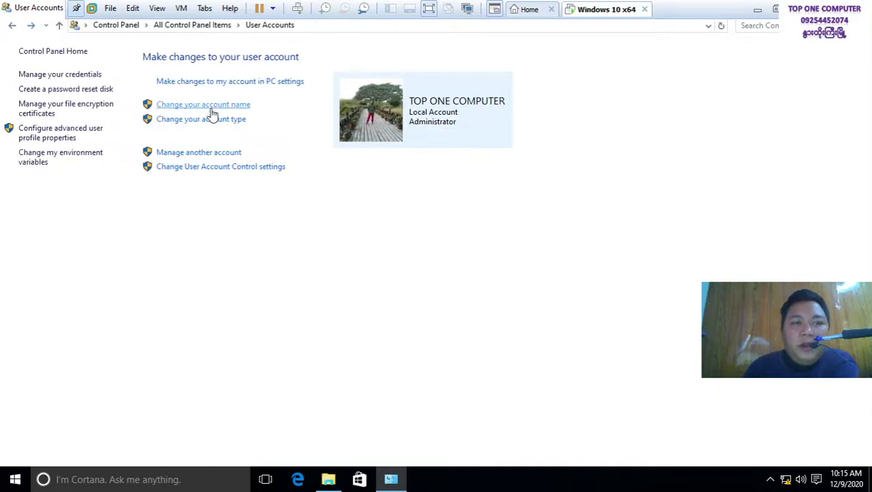
Lock the guest via Send Ctrl+Alt+Del and sign back into the administrator account
right_click(605, 13)
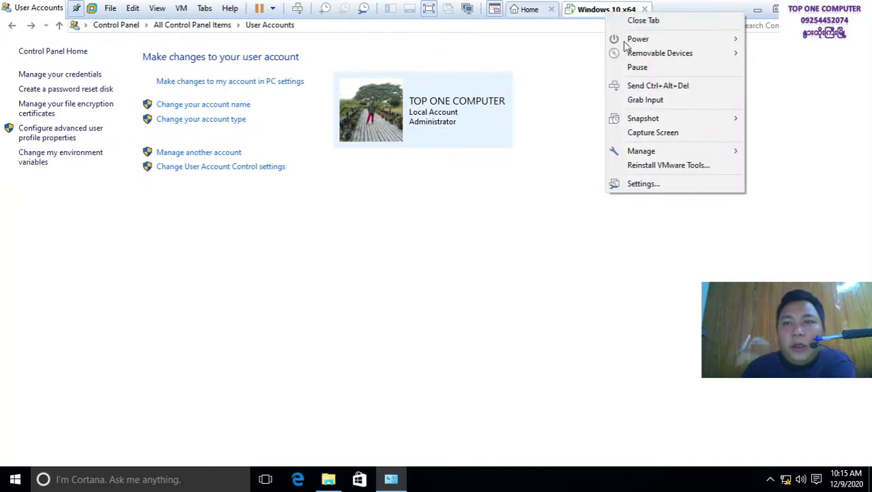
left_click(635, 86)
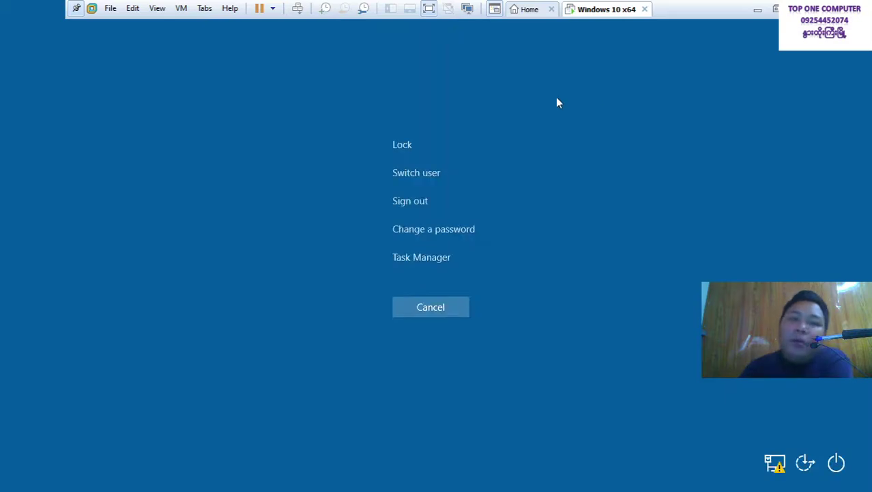
left_click(403, 142)
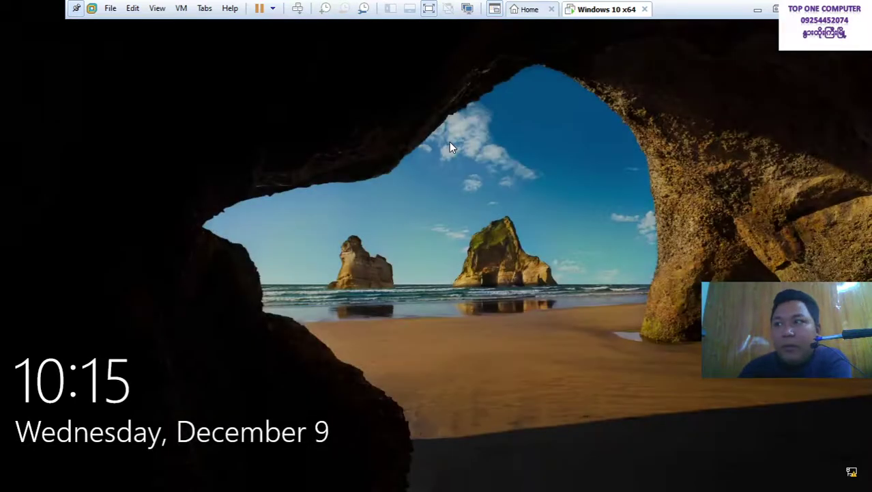
left_click(449, 142)
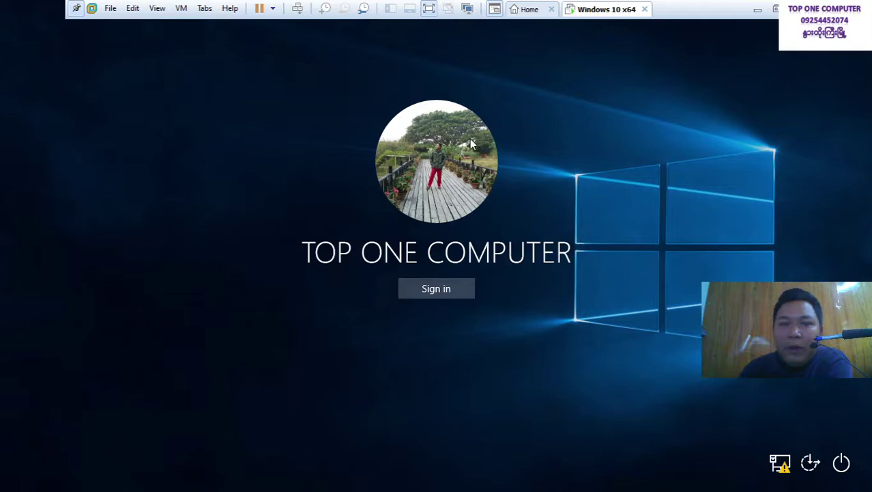
left_click(460, 295)
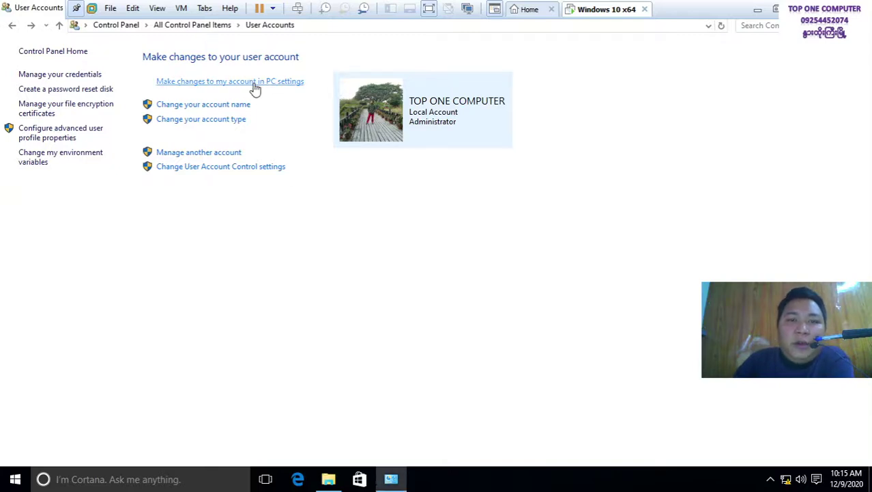
Go from Manage another account to adding someone else to this PC in Settings
left_click(206, 154)
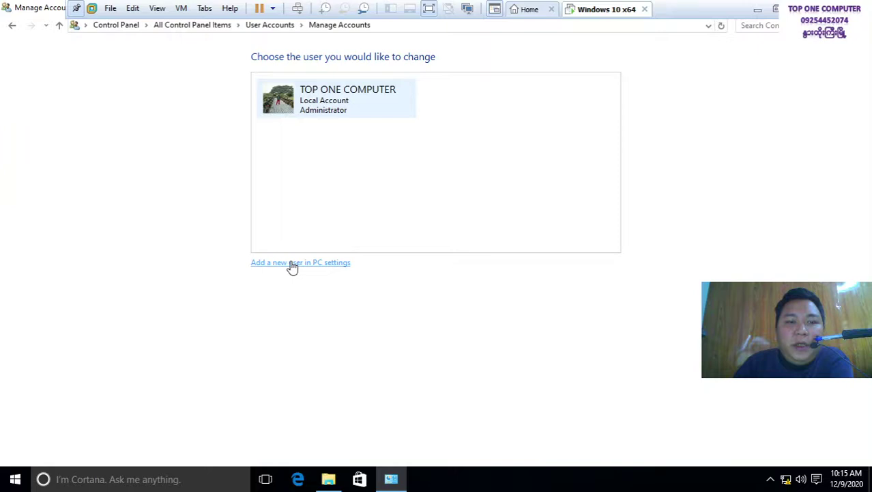
left_click(292, 266)
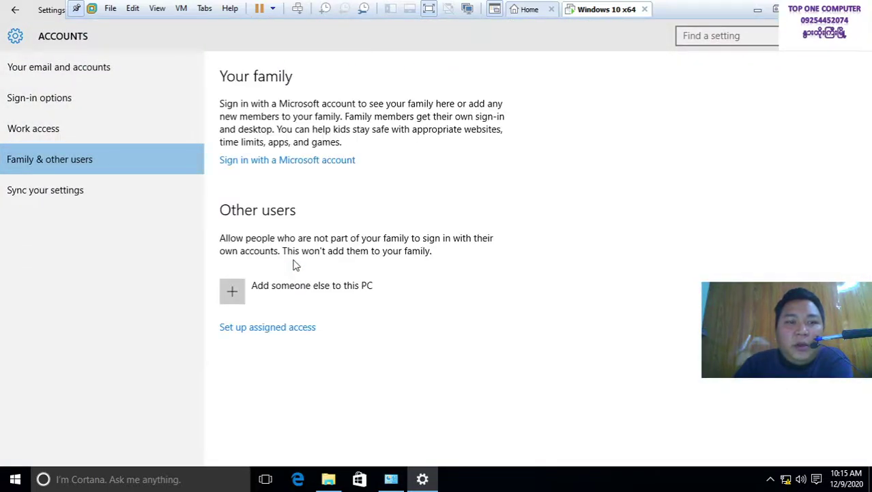
left_click(232, 304)
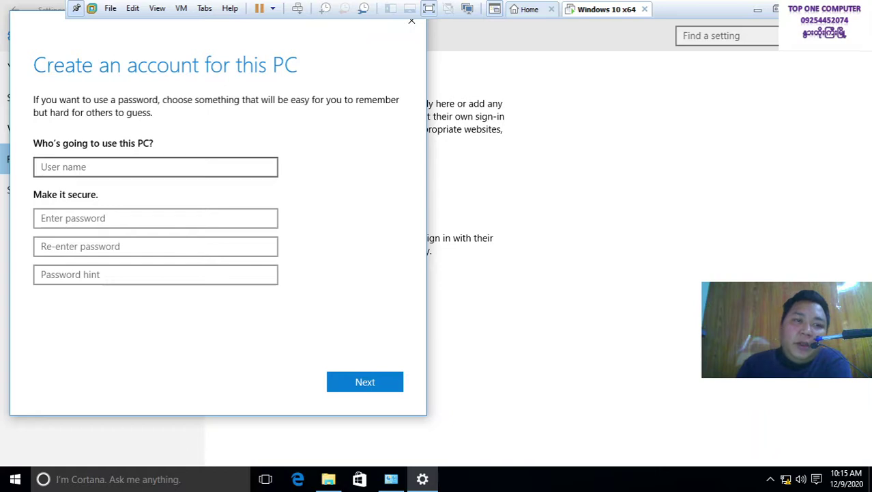
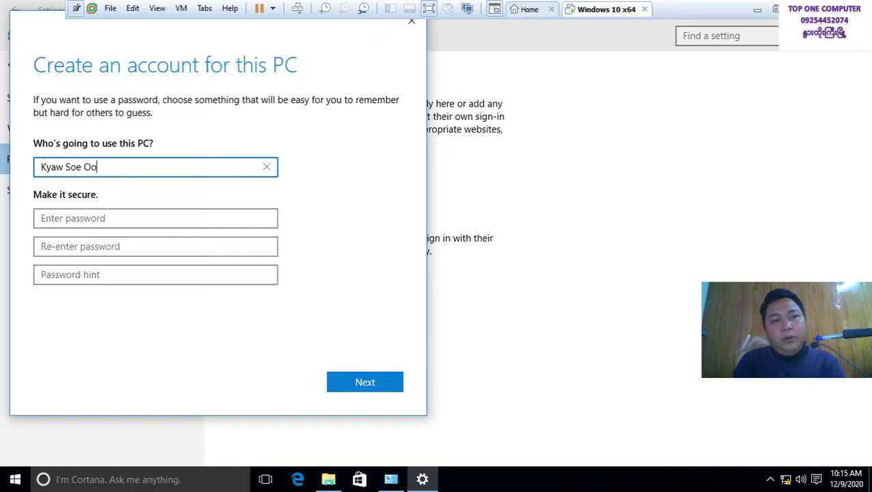
Create the new local user with a user name, a confirmed password and a password hint
left_click(155, 218)
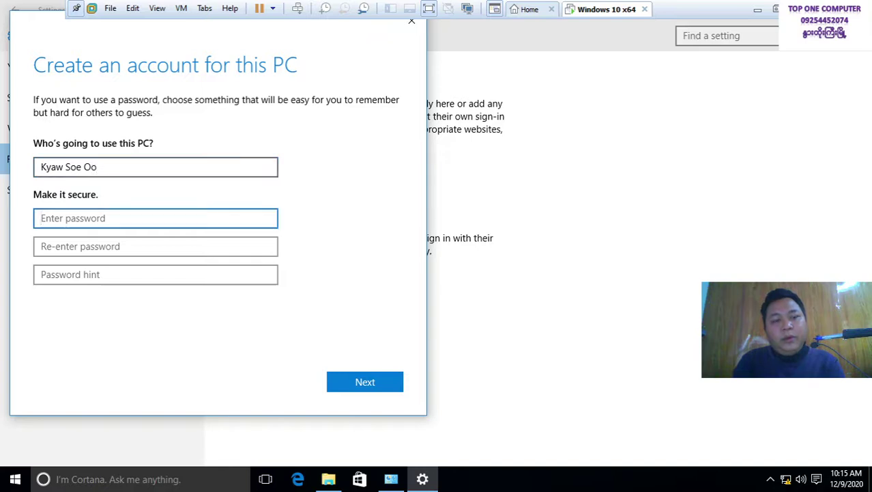
type("123")
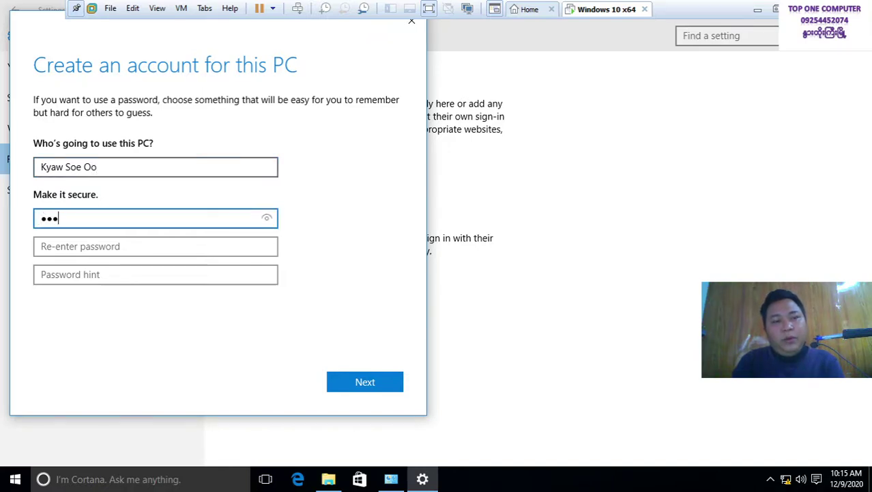
key("BackSpace")
key("BackSpace")
key("BackSpace")
type("123")
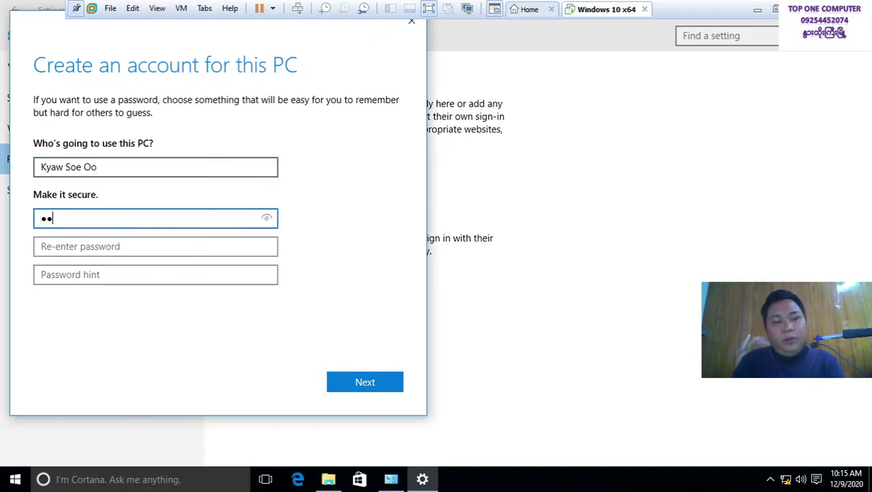
key("Tab")
type("123")
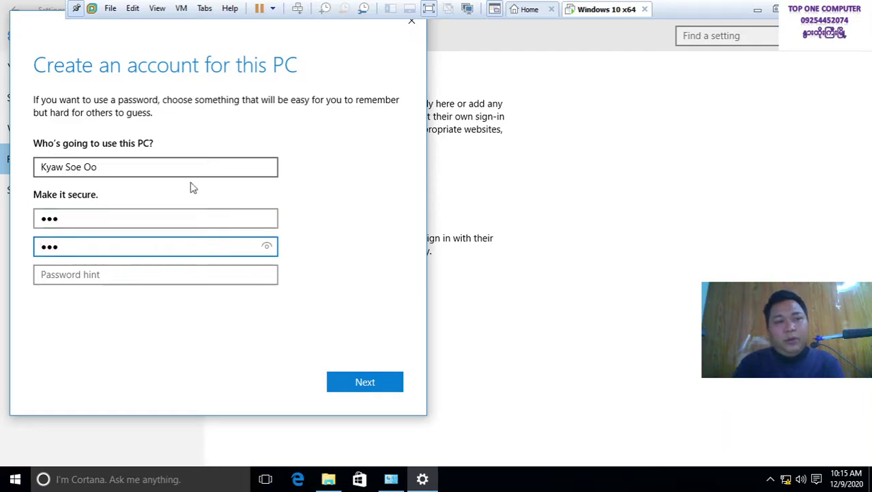
left_click(365, 381)
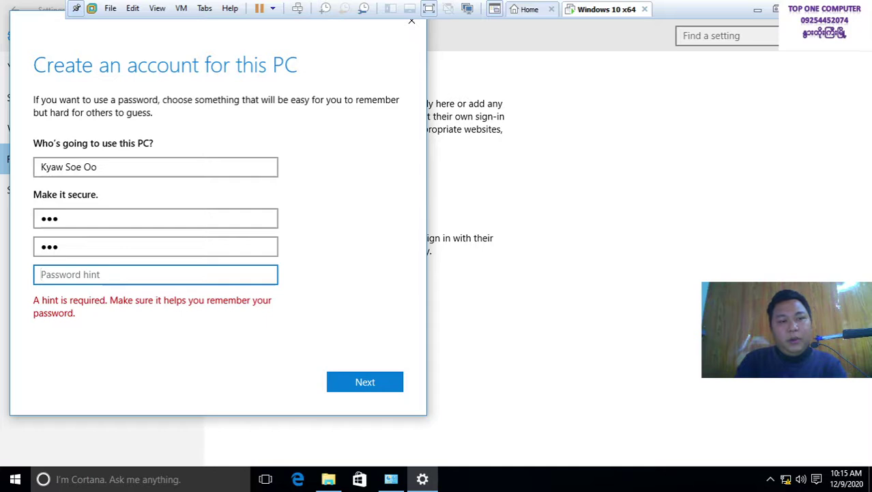
type("myname")
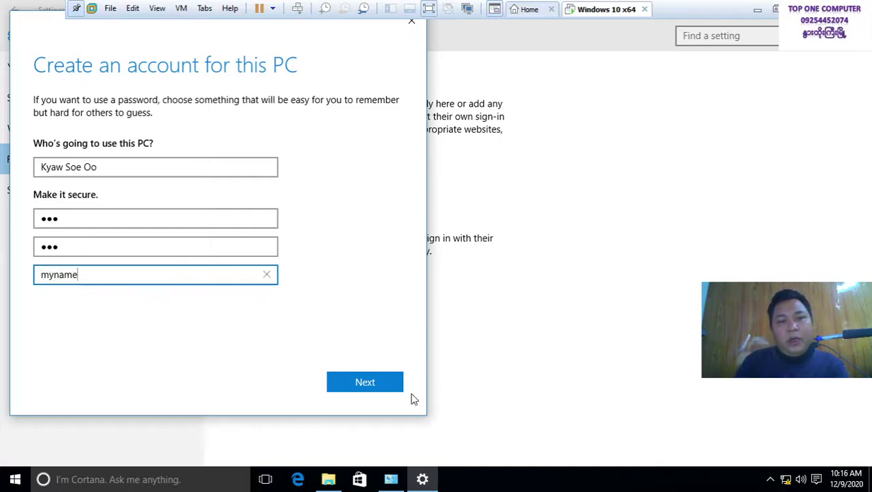
left_click(382, 386)
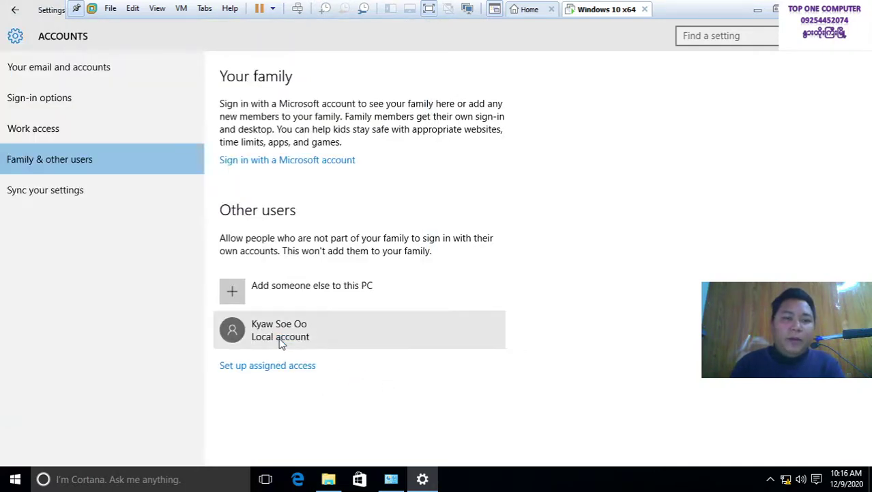
Close Manage Accounts and sign the administrator out via Send Ctrl+Alt+Del from the VM tab
left_click(282, 343)
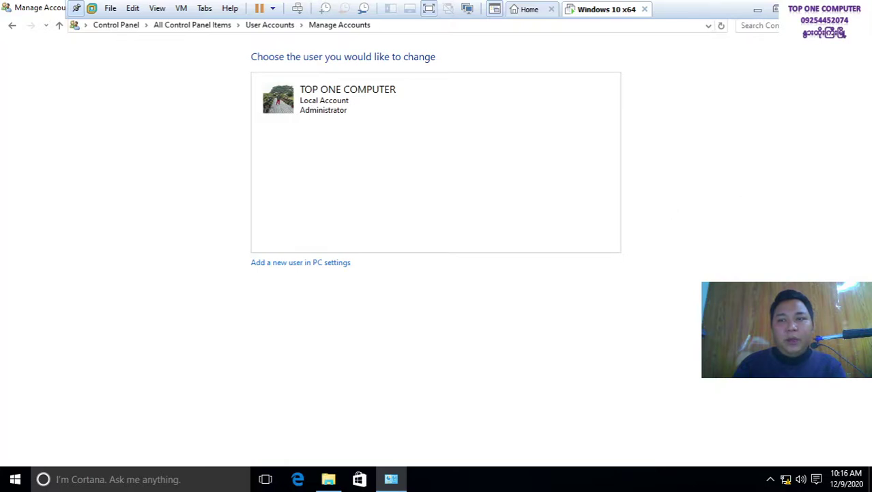
key("alt+F4")
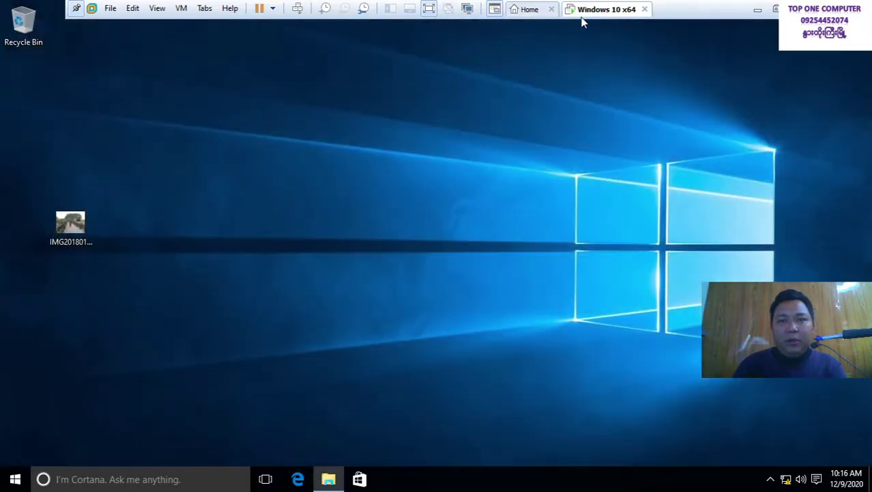
right_click(585, 12)
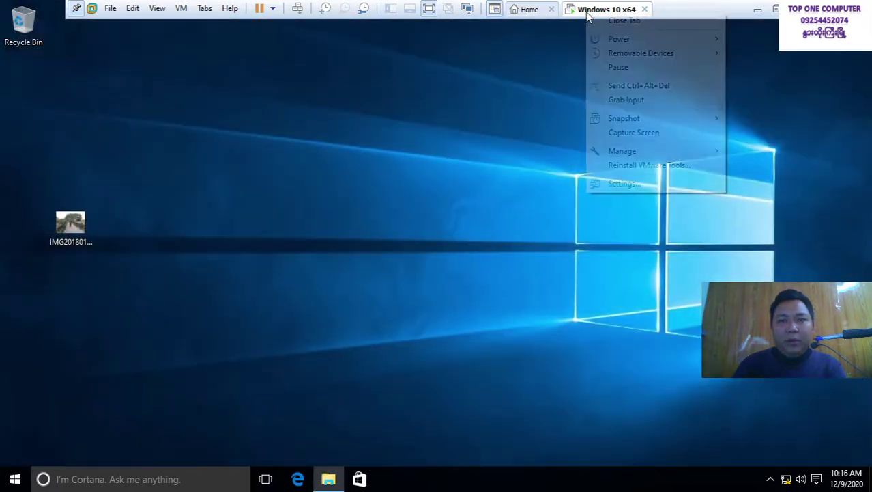
left_click(621, 88)
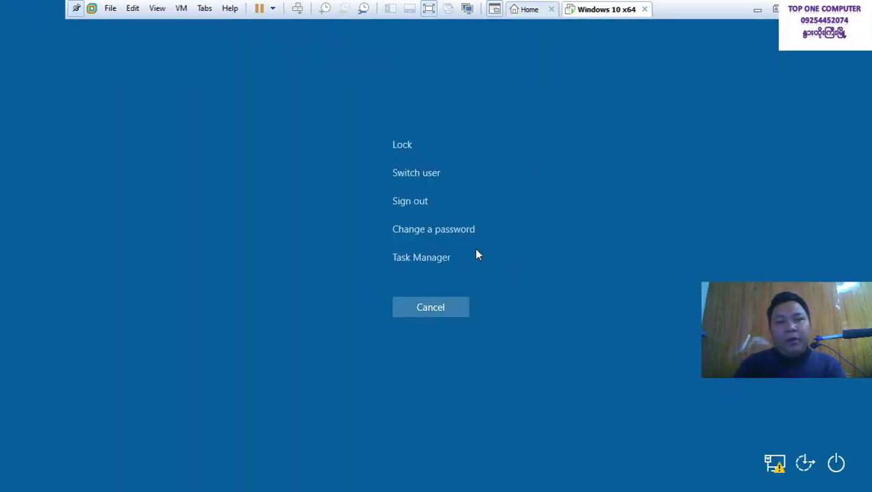
left_click(418, 202)
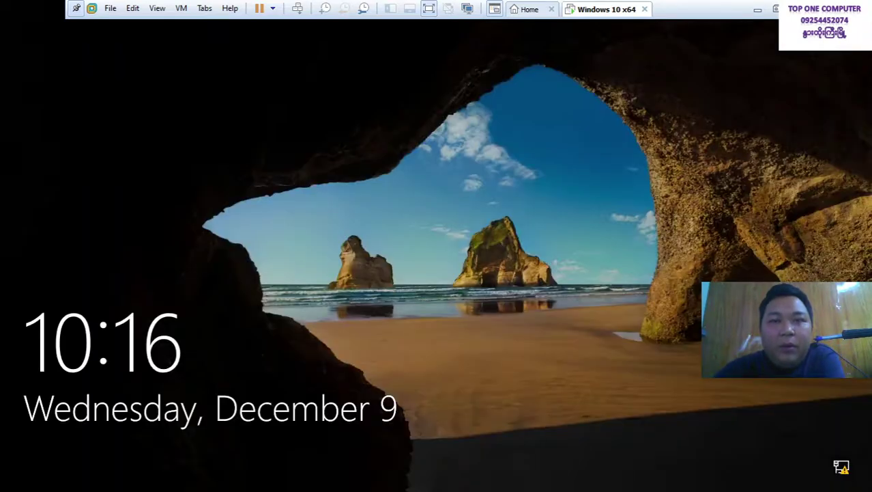
Pick the new user on the sign-in screen and enter its password
left_click(463, 150)
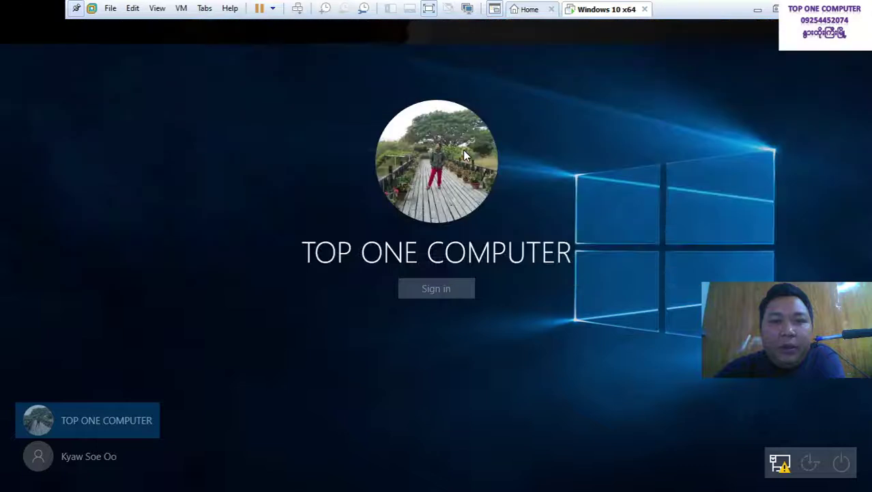
left_click(100, 463)
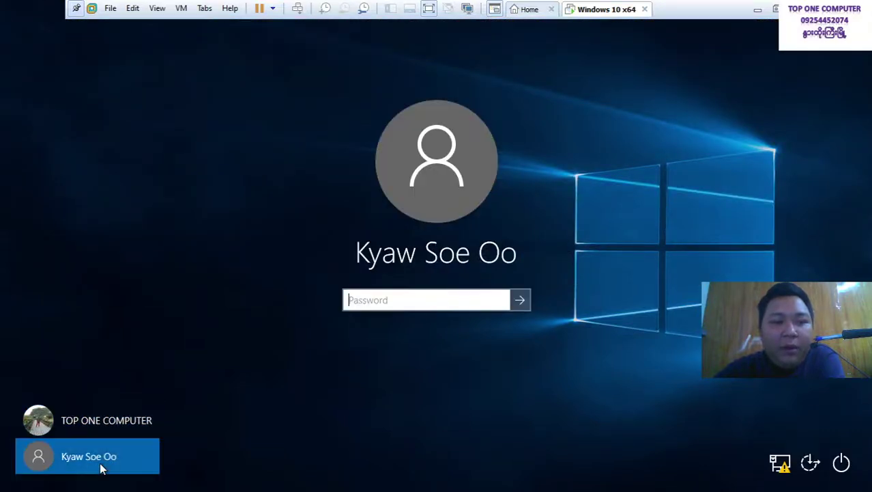
type("1")
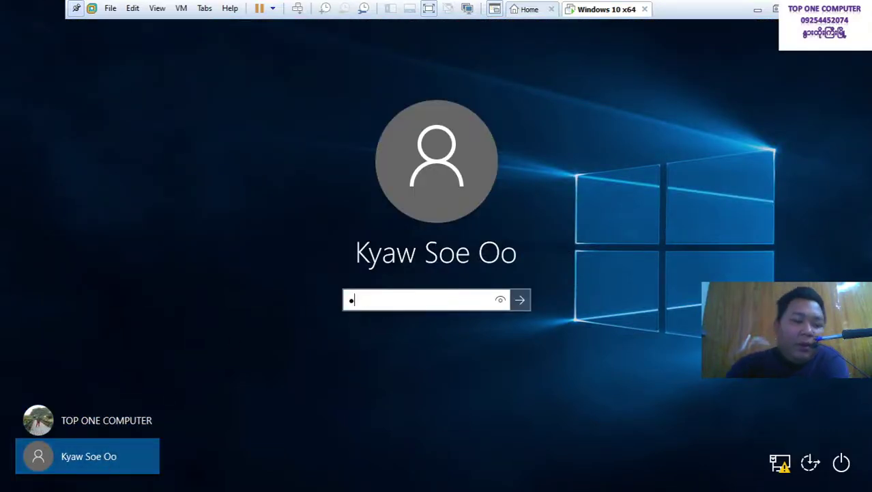
key("Return")
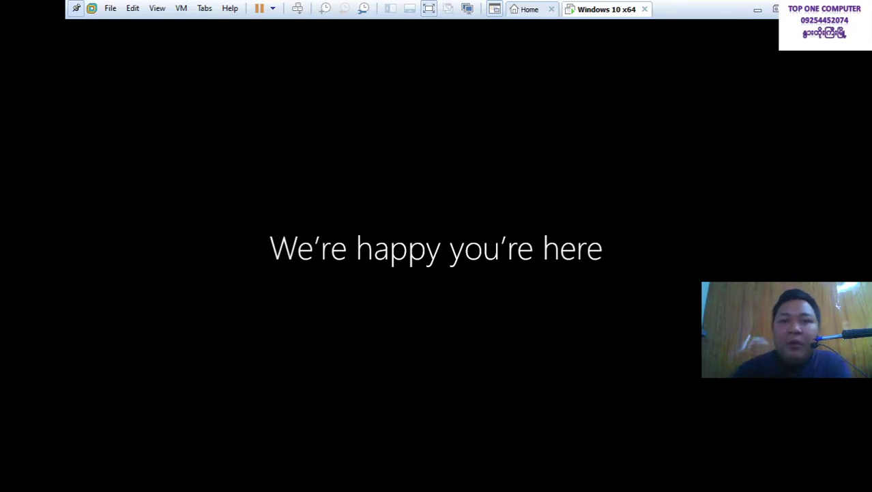
Sign the new user out through Send Ctrl+Alt+Del, then minimize the VMware window
right_click(595, 22)
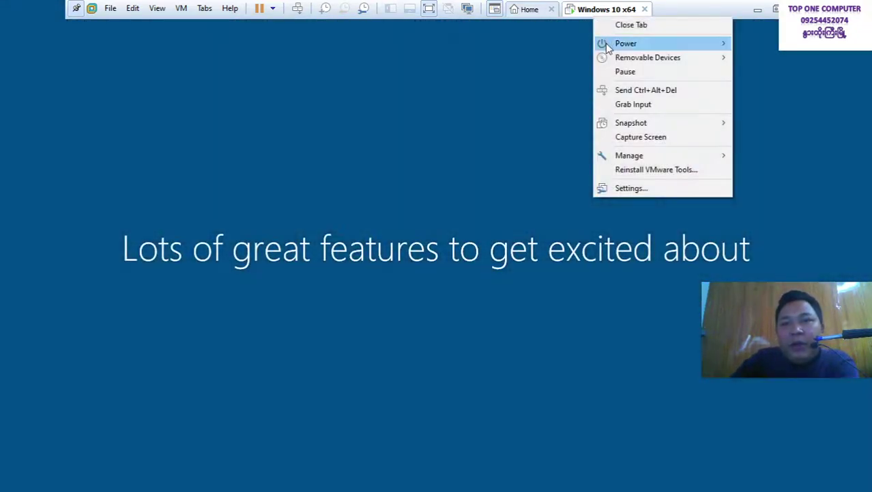
left_click(623, 91)
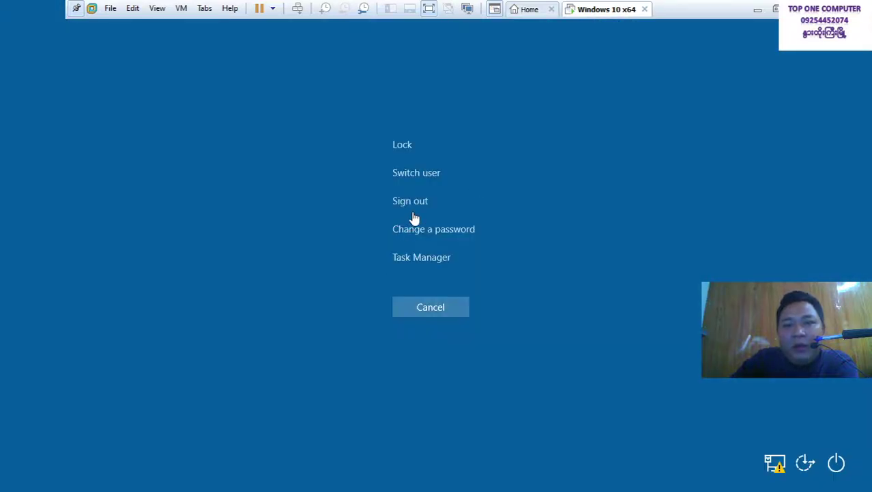
left_click(409, 202)
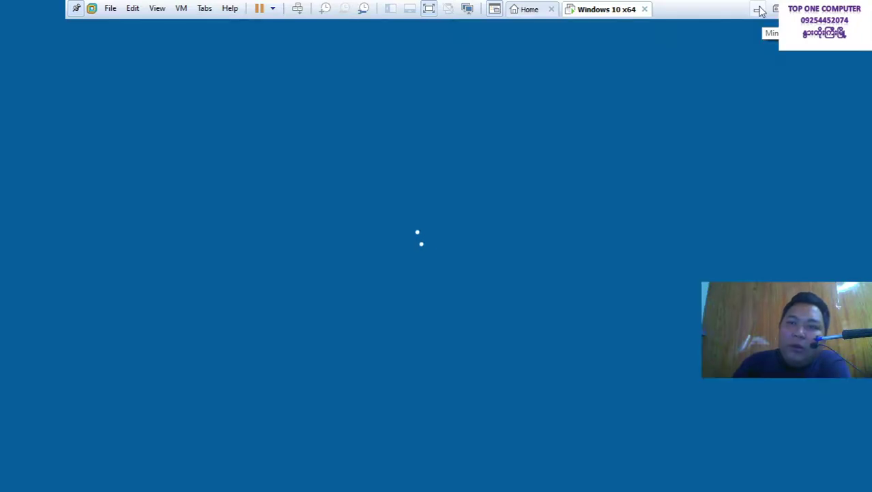
left_click(759, 8)
Mark Create User Account in the Word outline, then bring the Windows 10 VM window forward
left_click(418, 479)
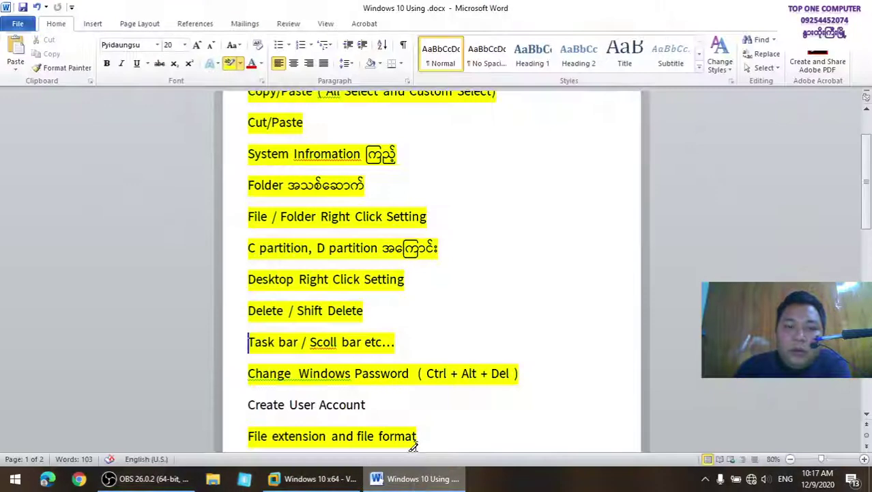
scroll(410, 443, "down", 2)
left_click_drag(380, 356, 233, 357)
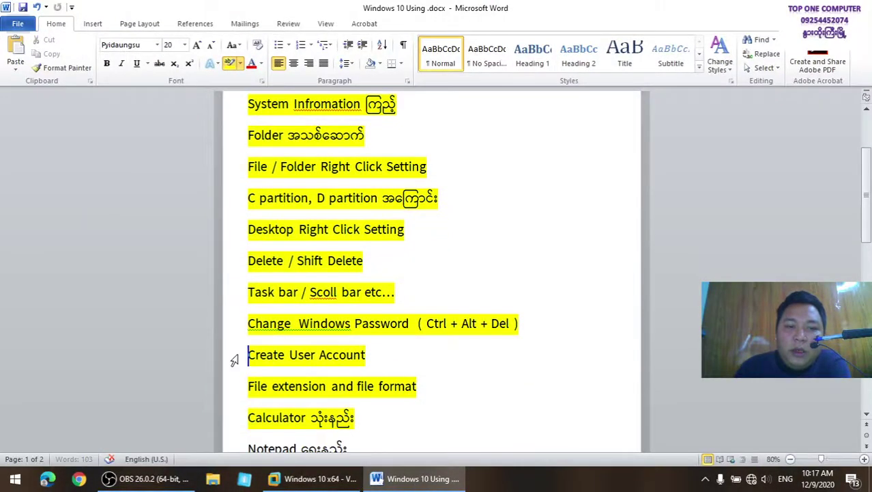
scroll(286, 372, "down", 2)
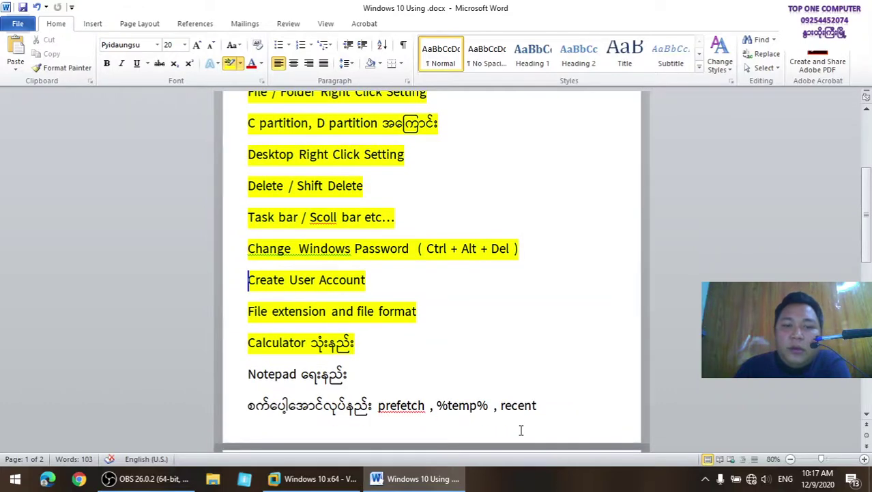
scroll(401, 424, "down", 2)
scroll(399, 425, "down", 3)
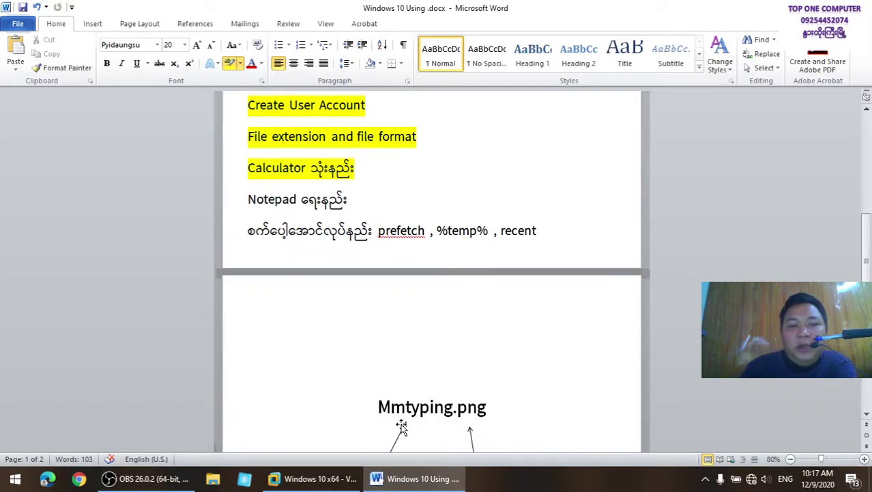
scroll(401, 424, "down", 3)
scroll(401, 425, "up", 2)
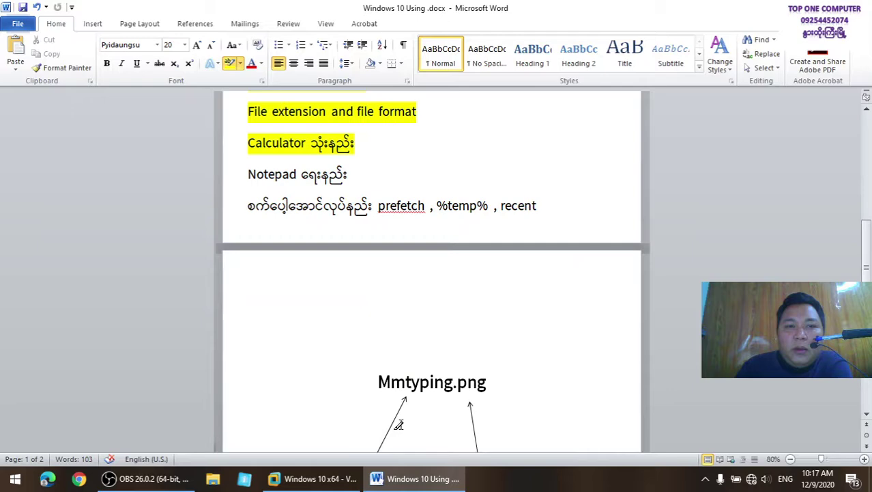
left_click(413, 478)
left_click(314, 478)
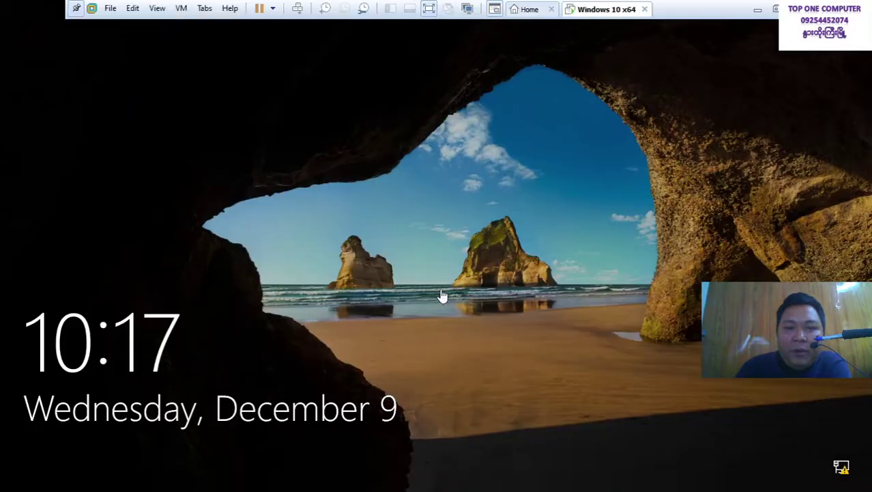
Enter the account password past the lock screen and submit it to sign in
left_click(405, 211)
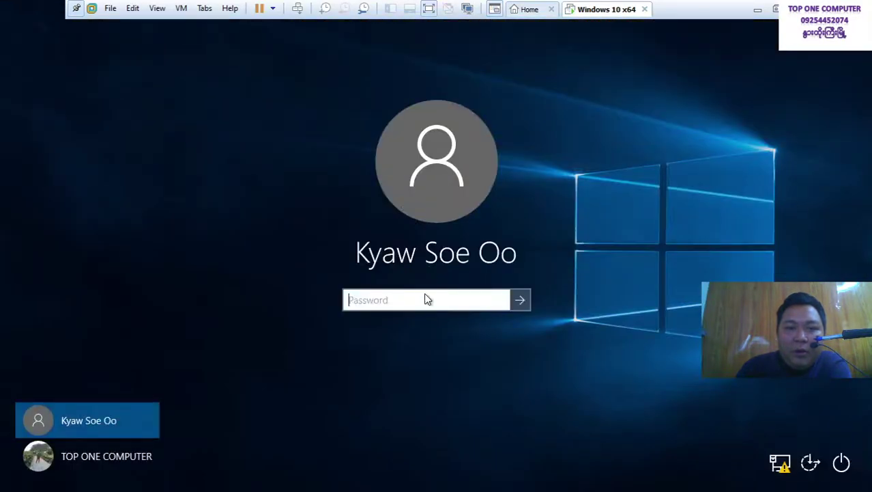
type("123")
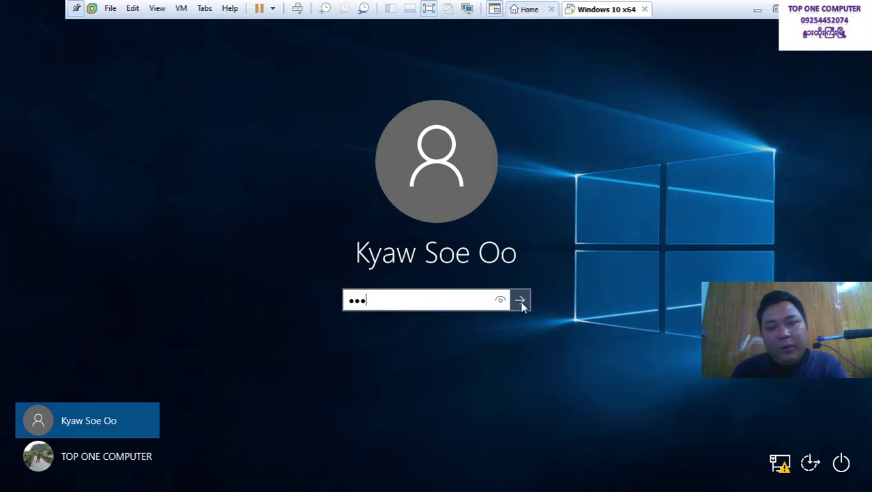
left_click(520, 301)
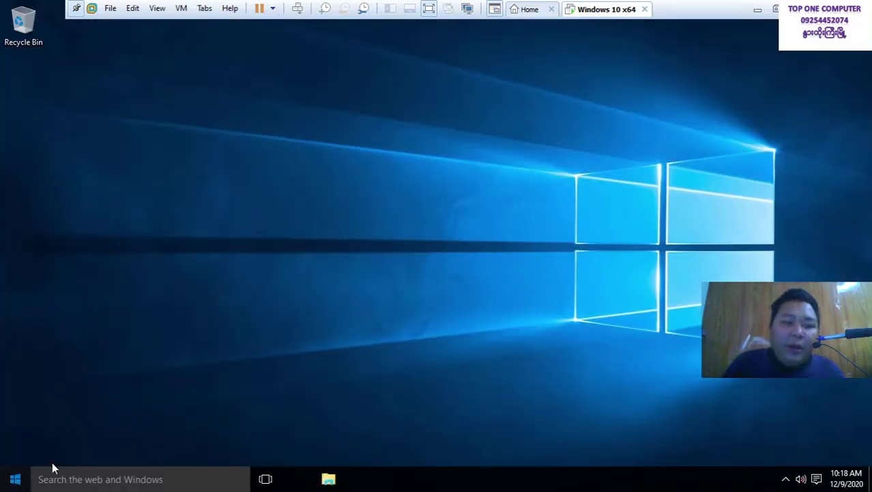
Refresh the desktop and create a new text document named note
right_click(377, 198)
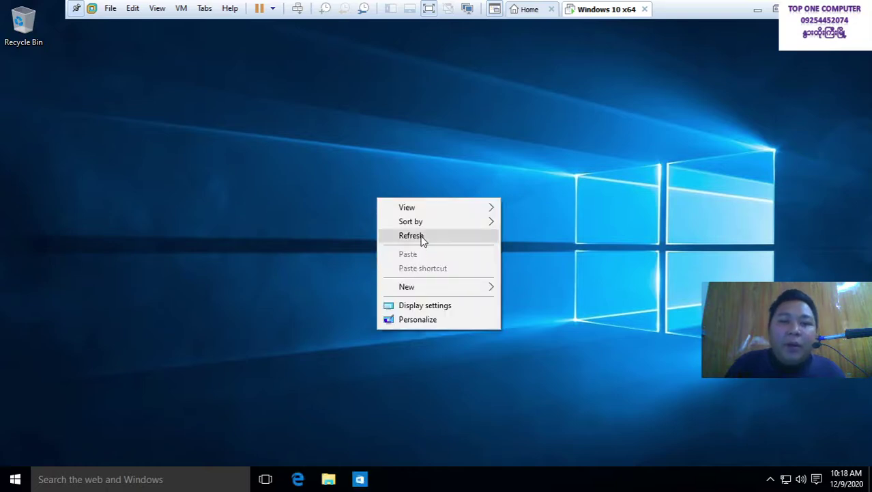
left_click(423, 236)
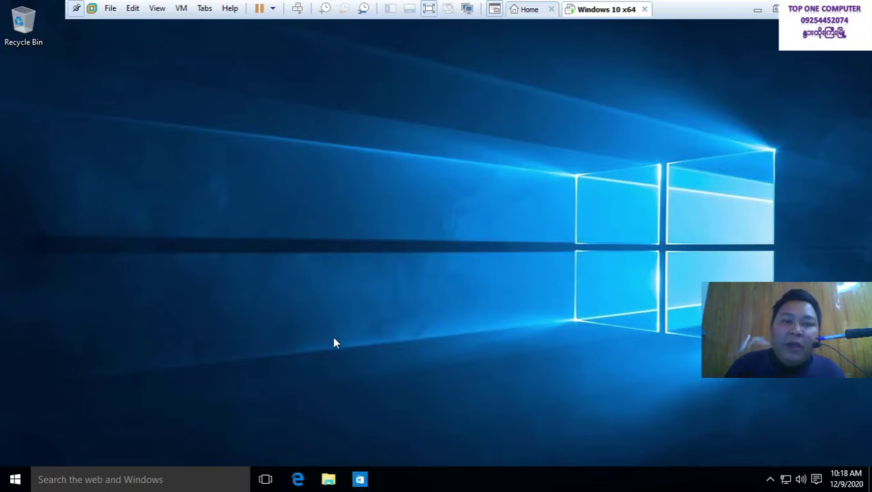
right_click(335, 123)
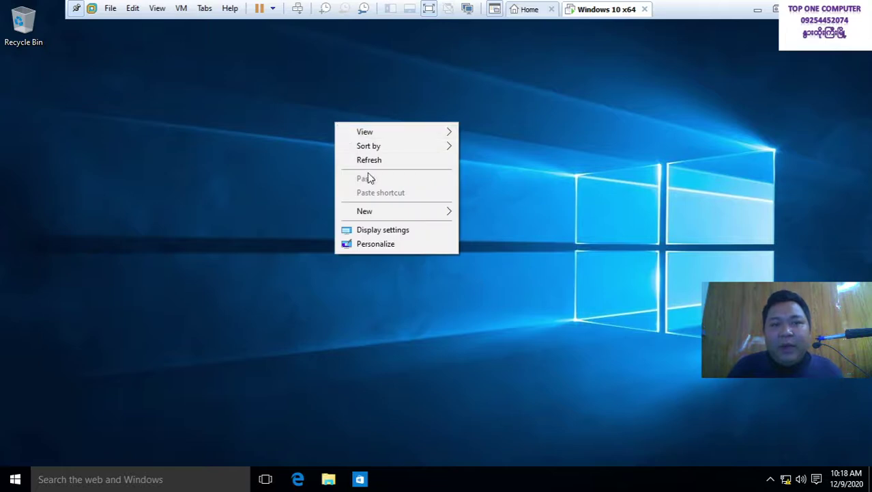
mouse_move(374, 213)
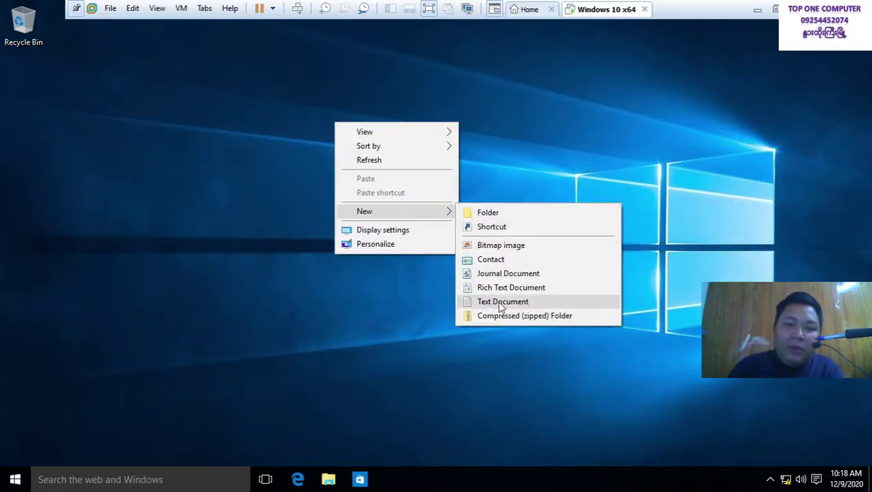
left_click(498, 301)
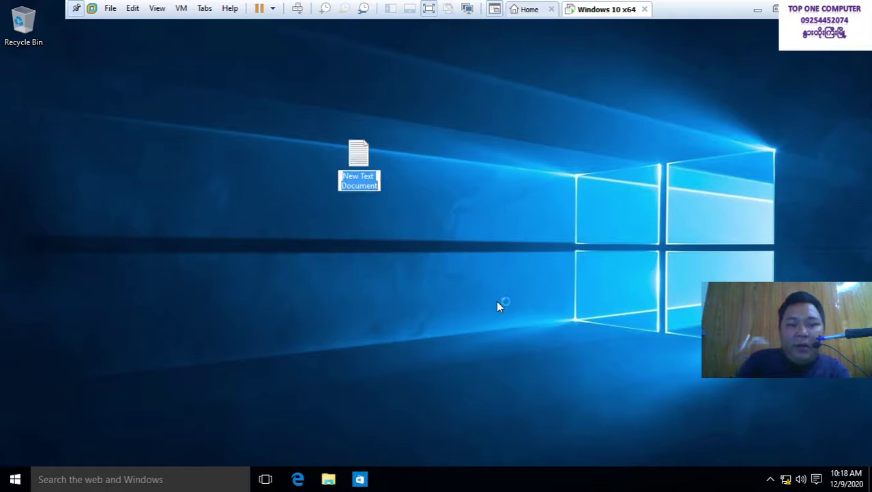
type("note")
key("Return")
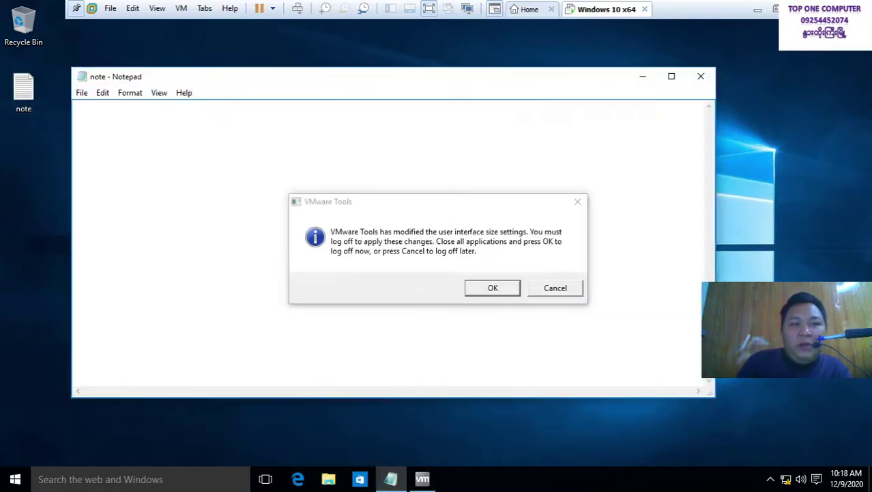
Write the phone-number line in note, save it, and reopen it to confirm it saved
left_click(550, 289)
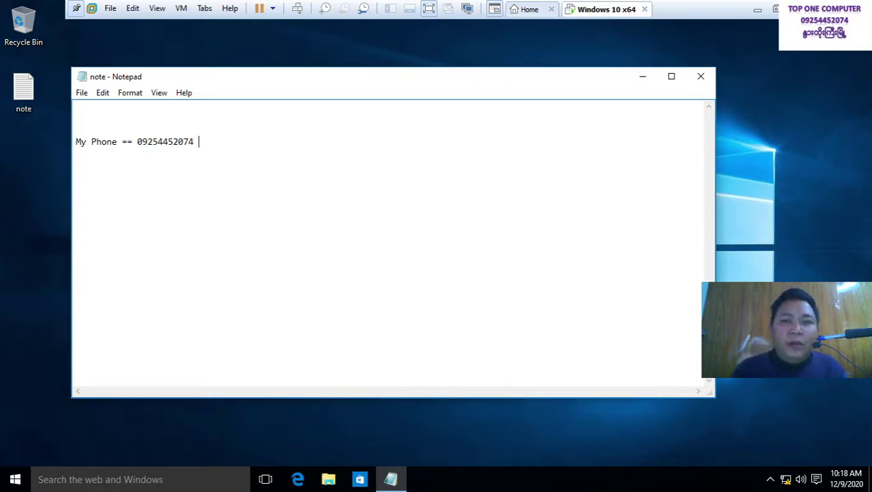
left_click(699, 79)
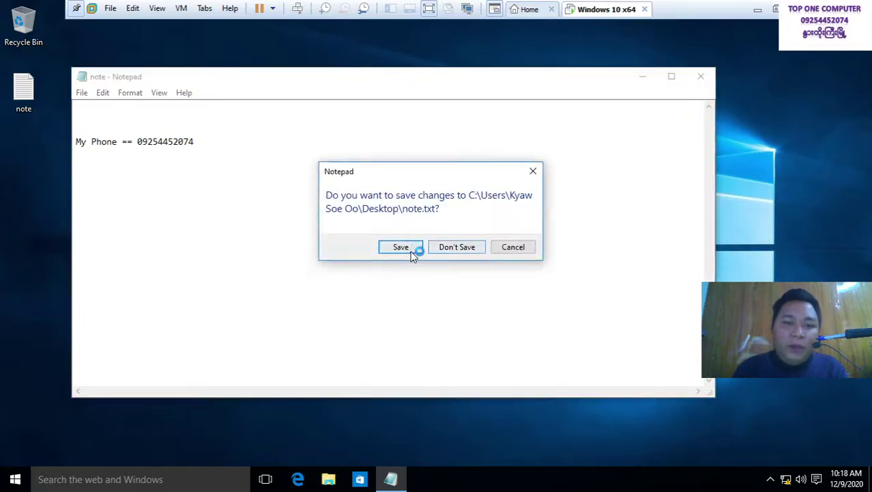
left_click(403, 247)
double_click(35, 90)
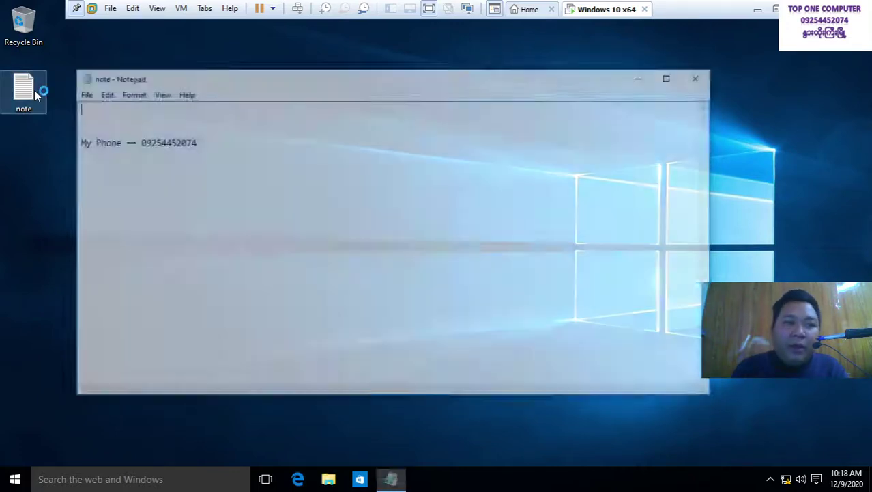
left_click(695, 80)
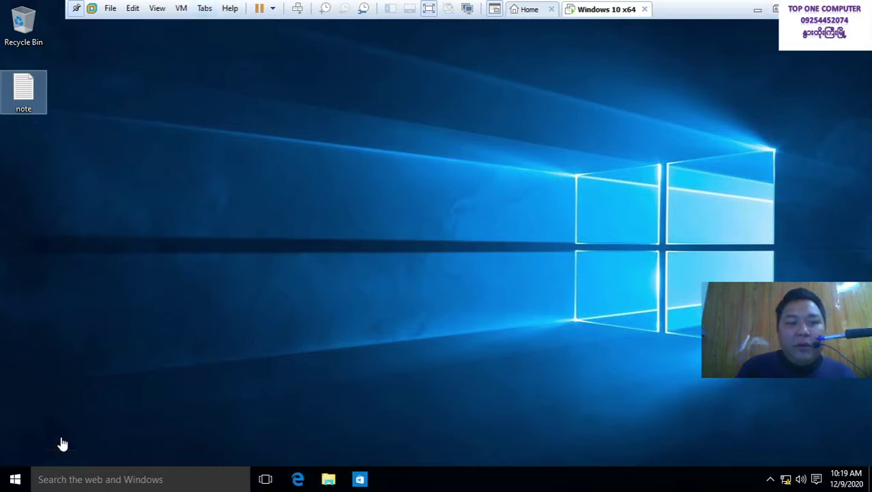
Shut down the guest from Start > Power, then minimize the VMware window
left_click(15, 481)
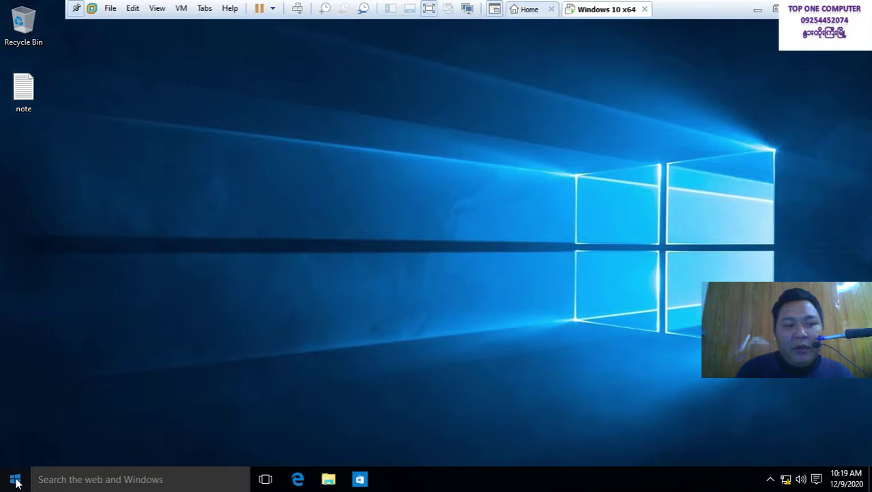
left_click(36, 428)
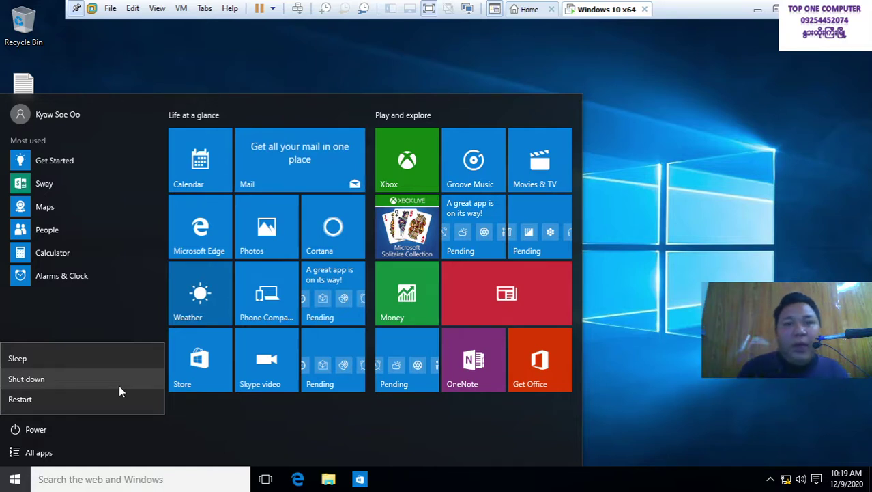
left_click(118, 384)
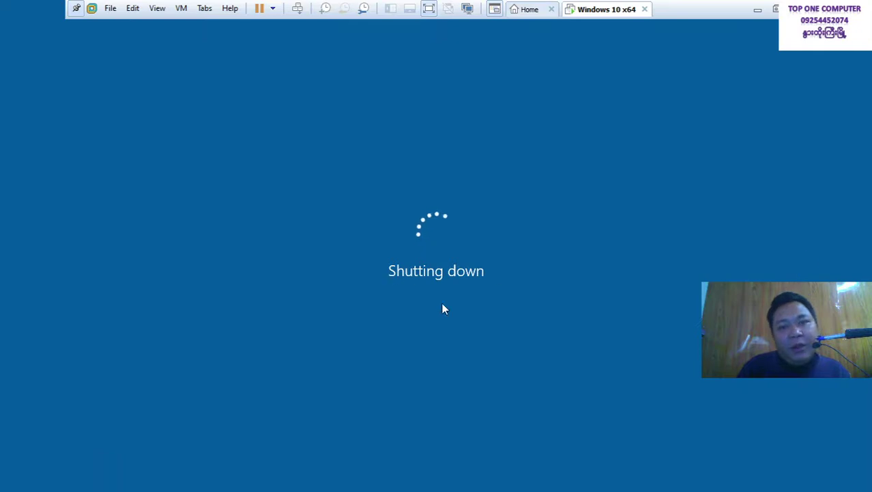
left_click(759, 11)
Select the Notepad ရေးနည်း line in Word, then run prefetch to open the host's Prefetch folder
left_click(403, 477)
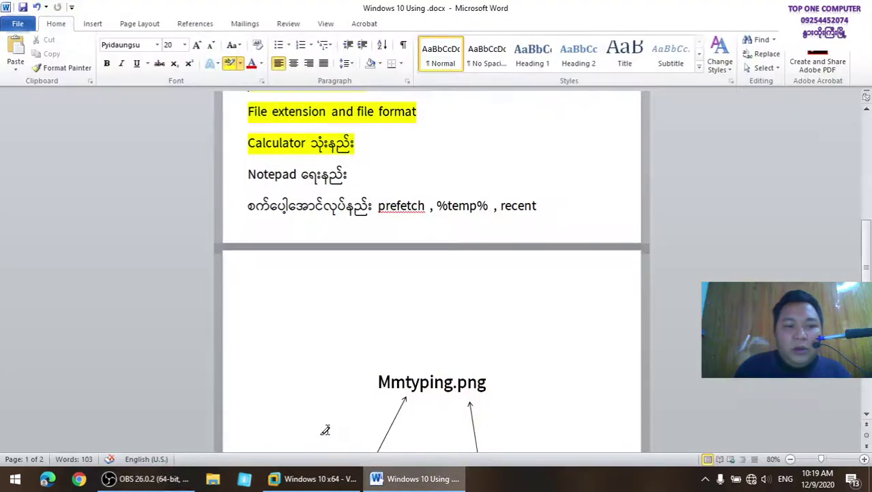
left_click_drag(245, 171, 401, 193)
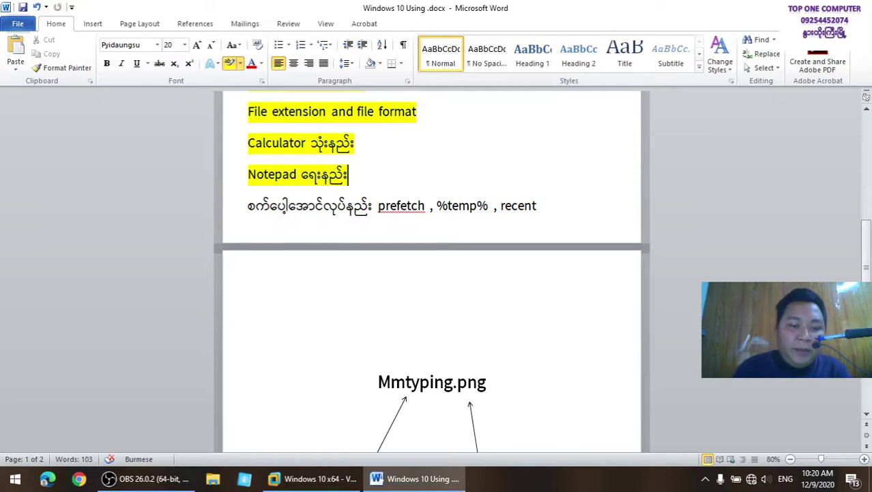
key("super+r")
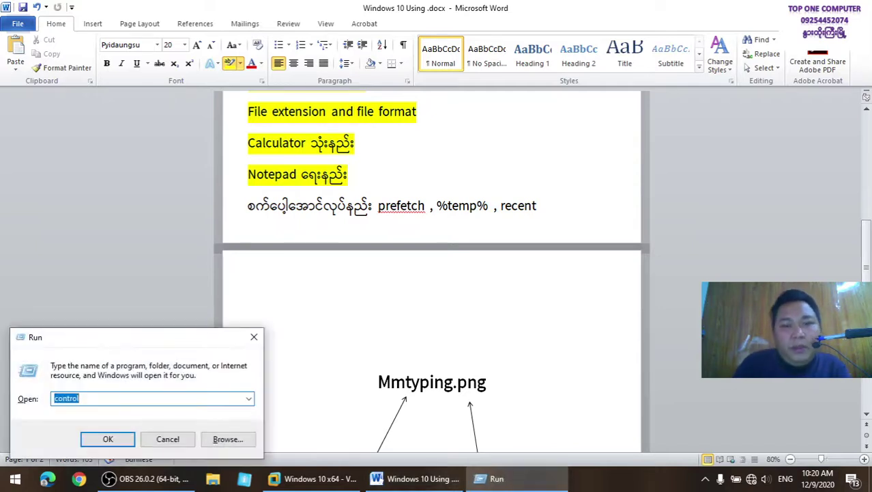
type("prefetch")
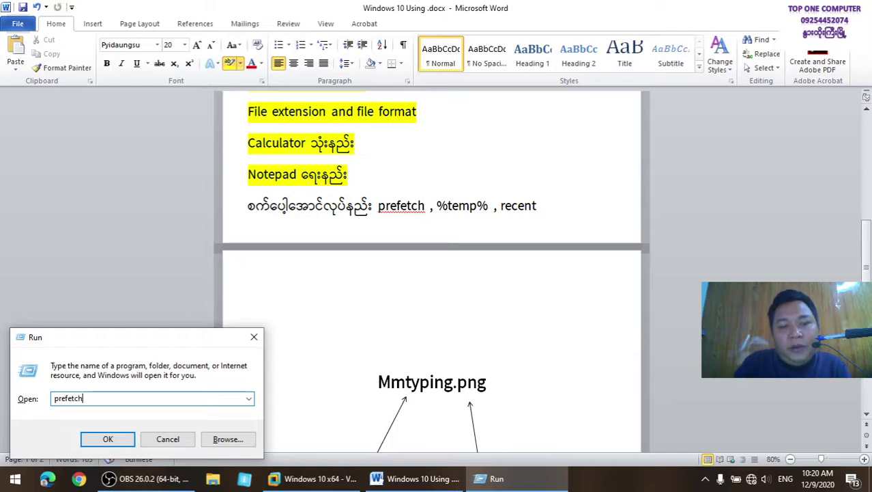
key("Return")
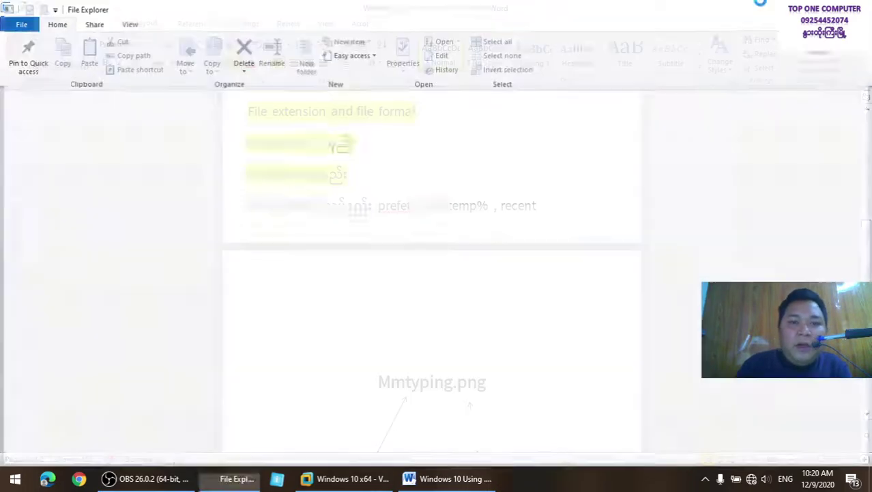
left_click(461, 257)
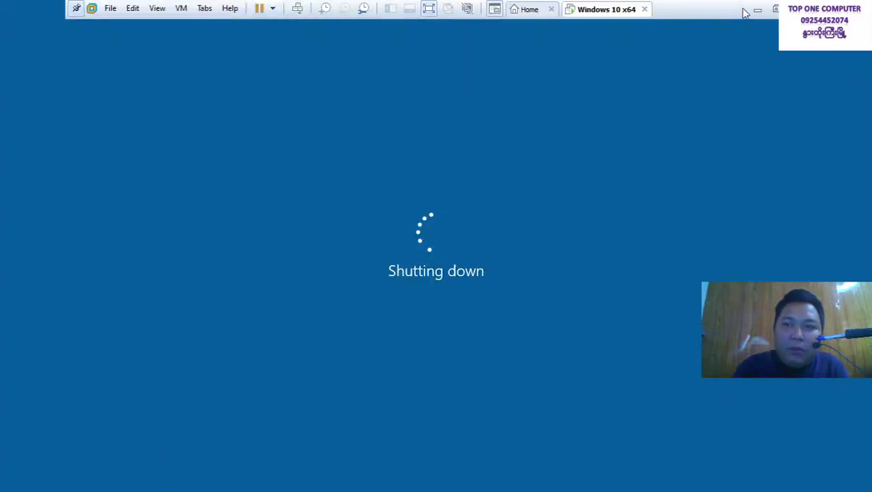
left_click(757, 9)
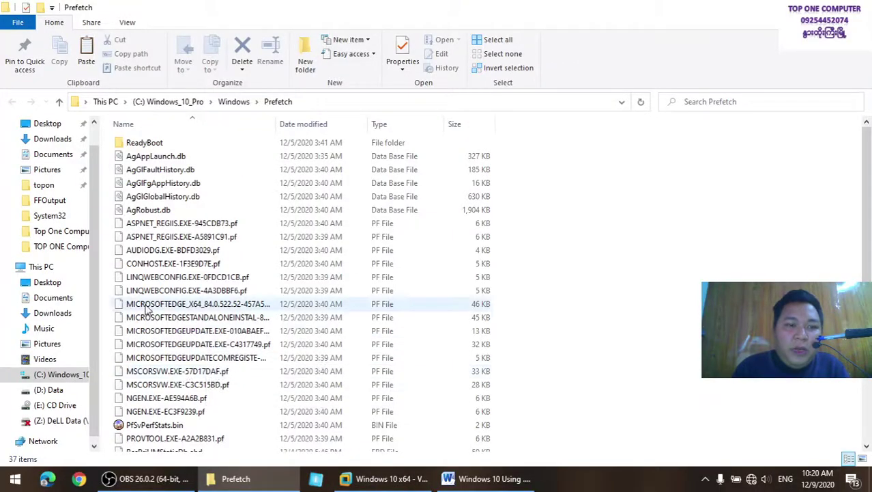
Select everything in Prefetch, decline formatting drive H, and permanently delete the 37 items
scroll(146, 308, "down", 2)
scroll(146, 308, "up", 2)
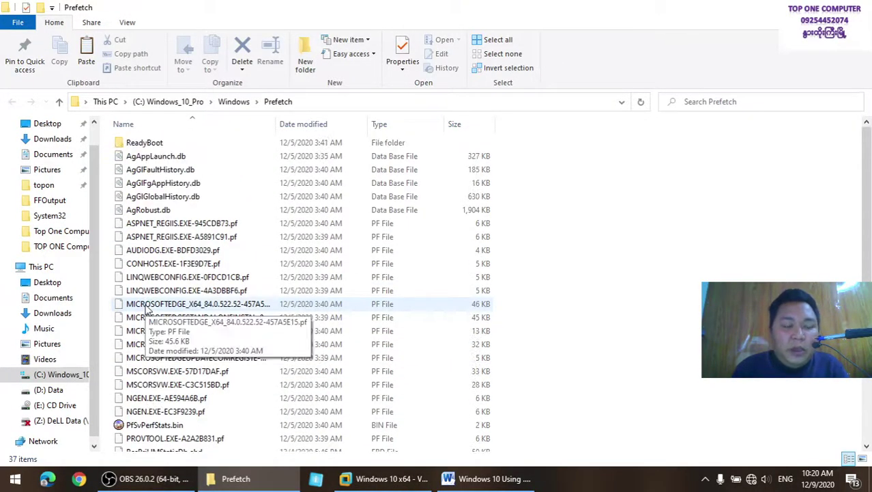
key("ctrl+a")
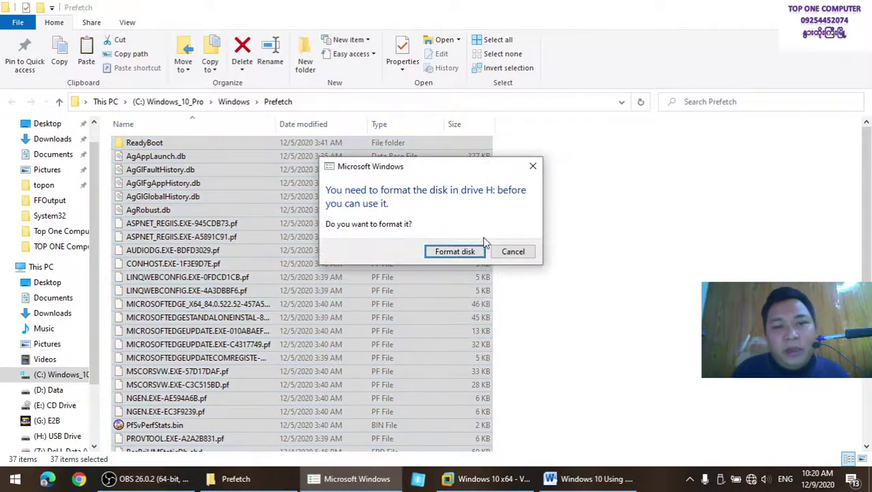
left_click(520, 255)
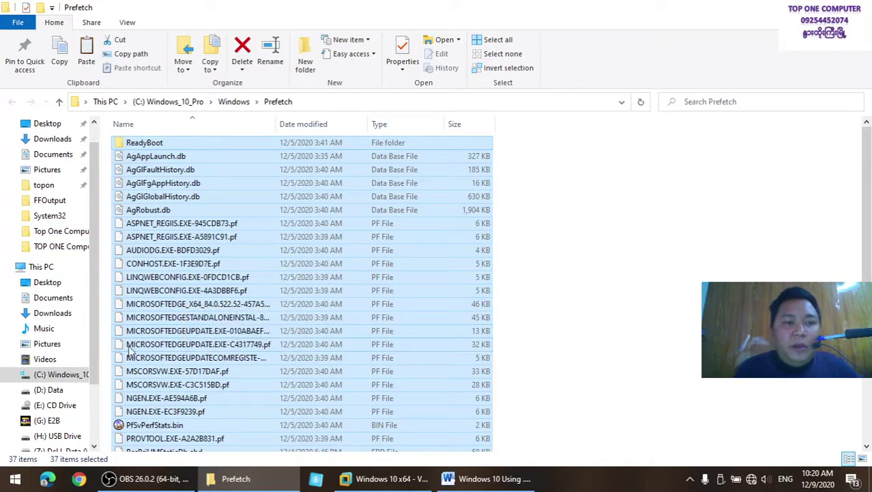
scroll(161, 367, "down", 3)
scroll(163, 362, "up", 2)
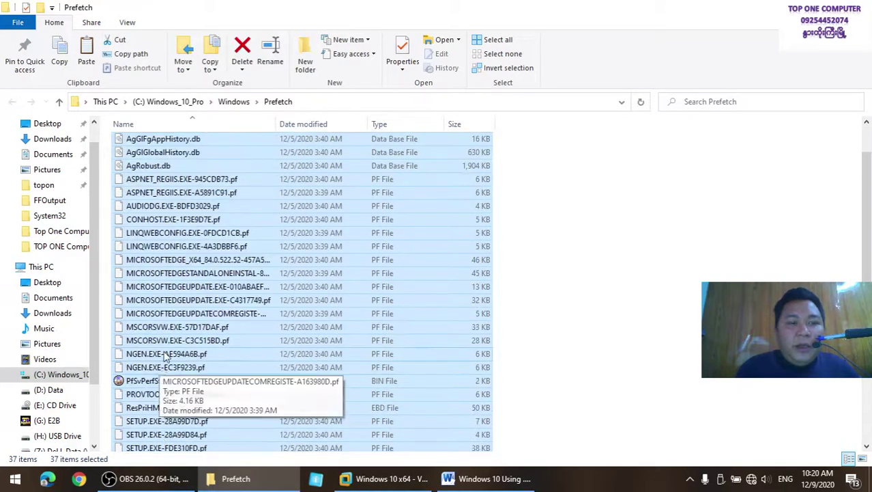
scroll(178, 348, "up", 1)
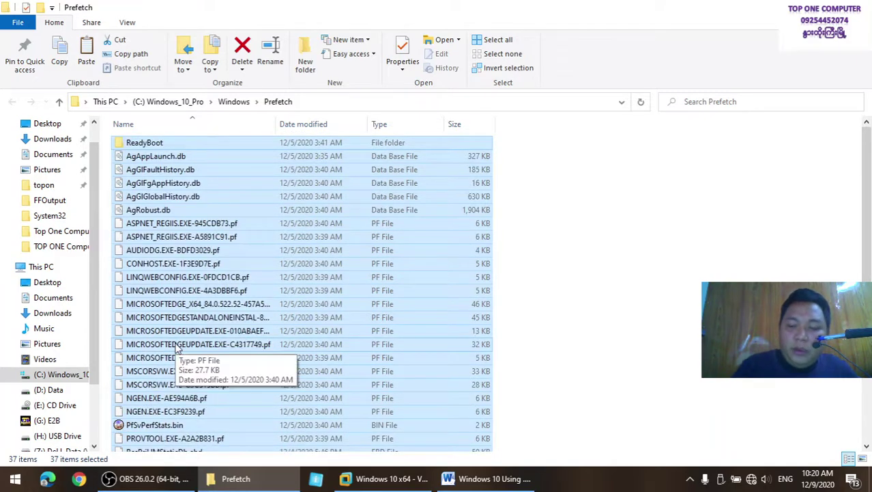
key("shift+Delete")
key("Return")
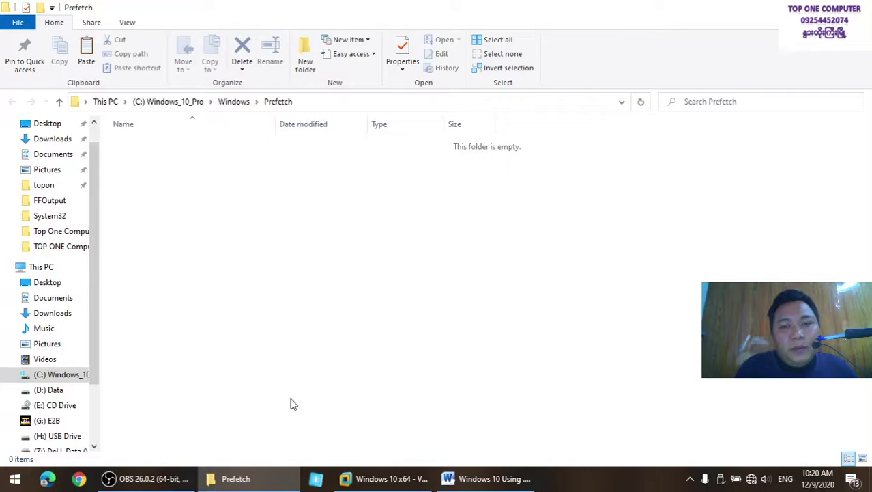
Switch between the taskbar windows to bring the now-empty Prefetch folder into view
left_click(292, 479)
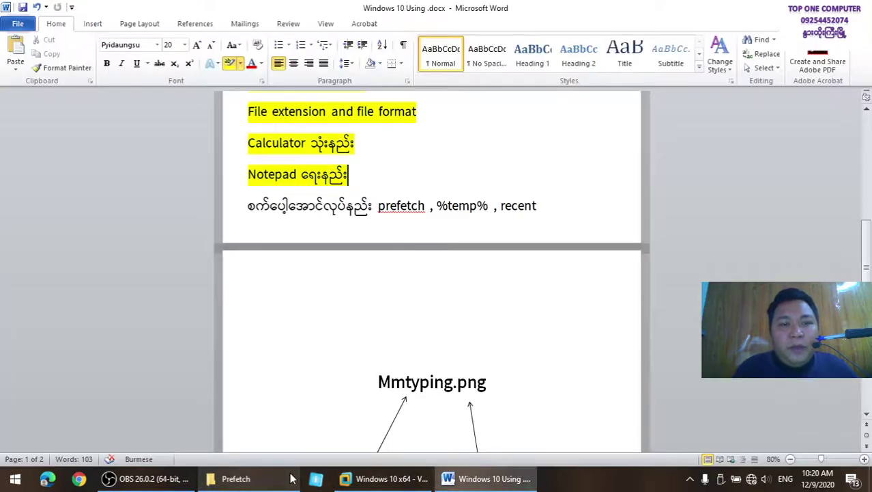
left_click(286, 479)
left_click(380, 479)
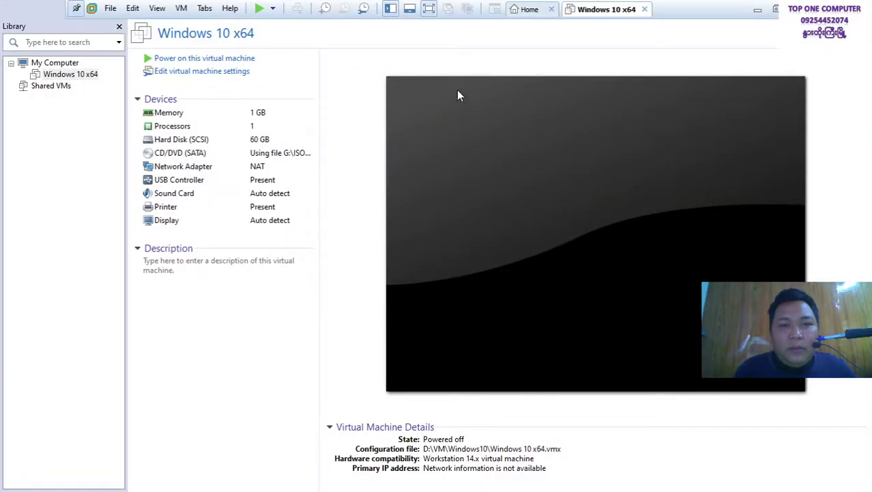
left_click(758, 10)
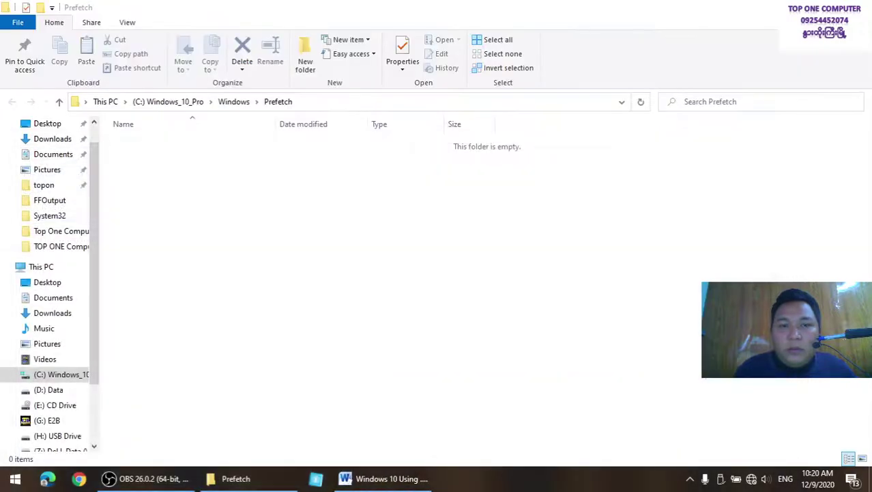
left_click(384, 478)
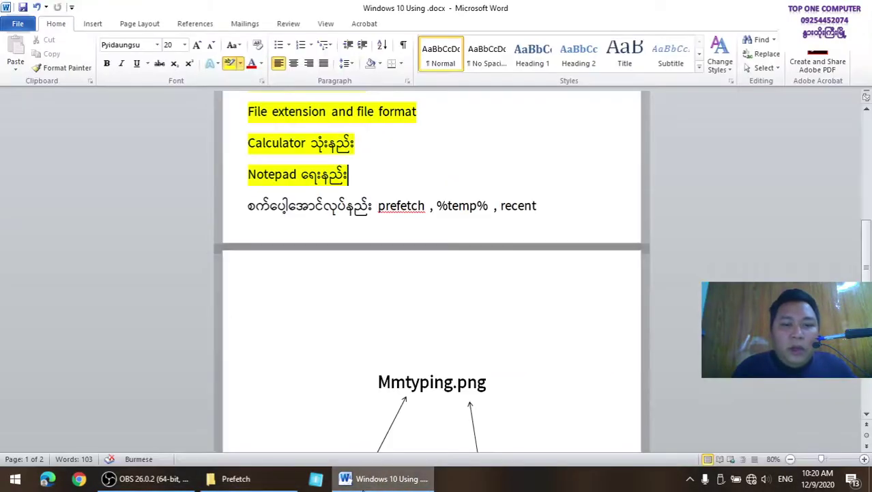
left_click(386, 480)
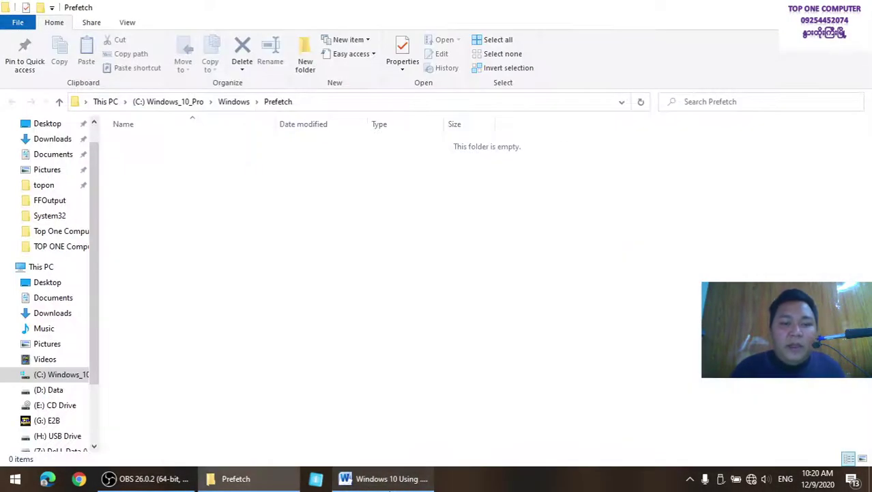
Open the user's %temp% folder from the Run box
key("super+r")
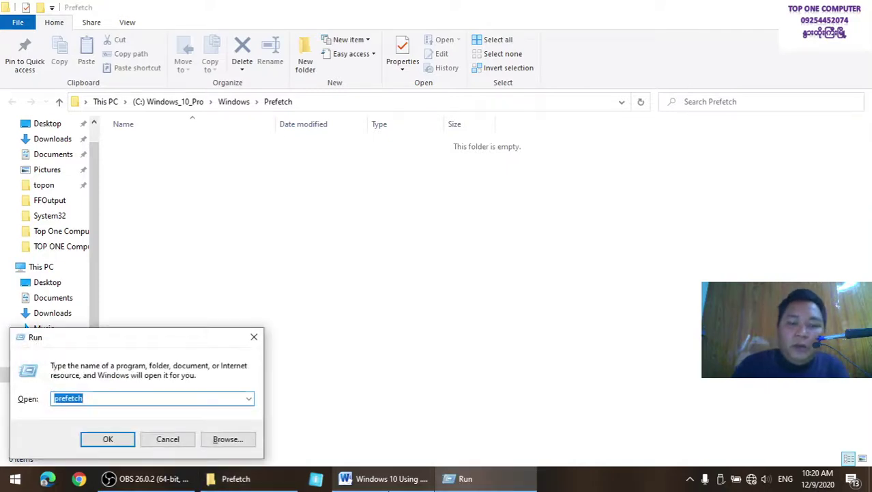
type("%temp%")
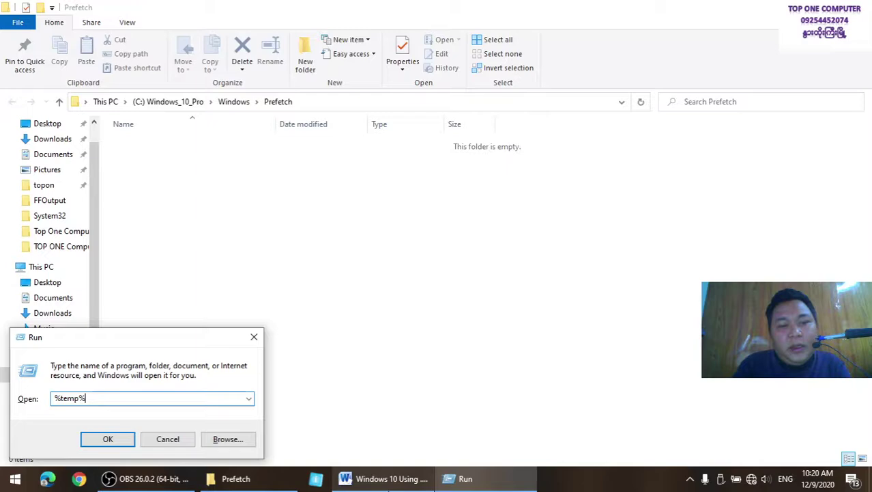
key("Return")
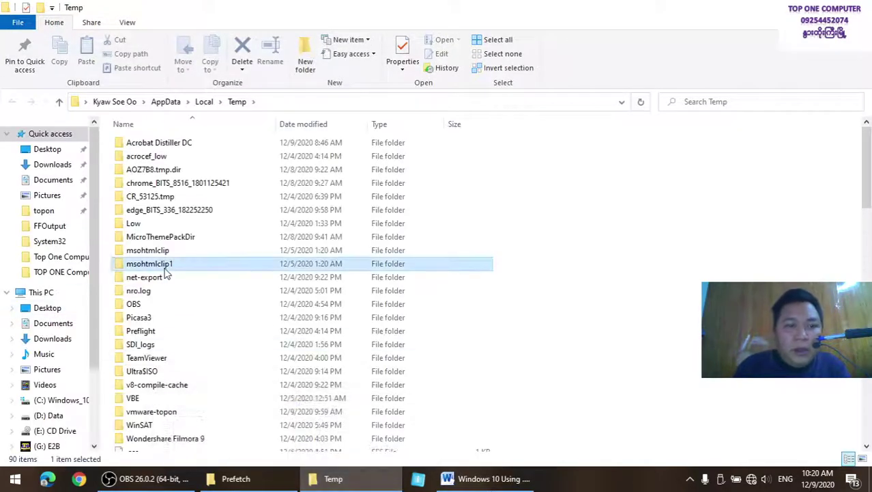
left_click(164, 265)
Permanently delete all 90 Temp items for all folders, skipping the in-use files
key("ctrl+a")
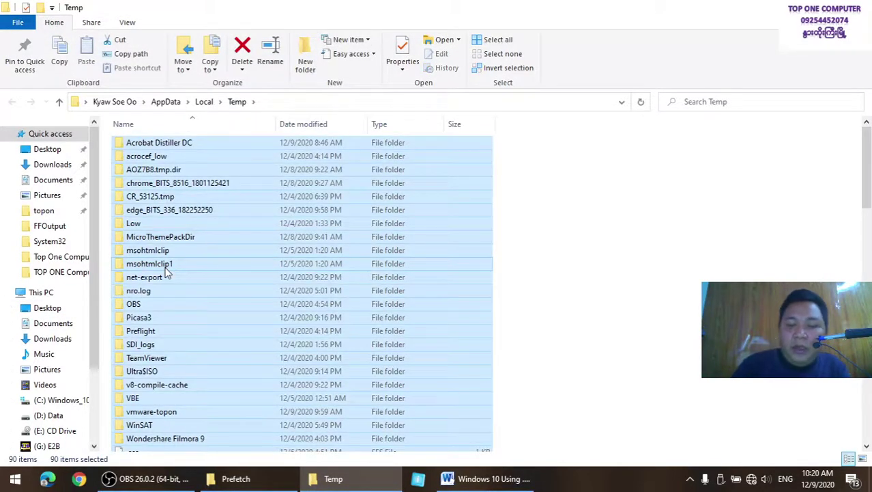
key("shift+Delete")
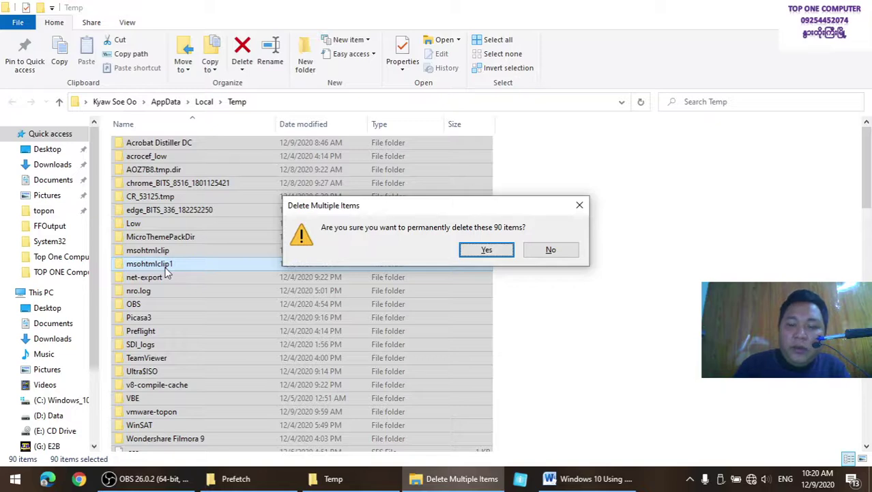
key("Return")
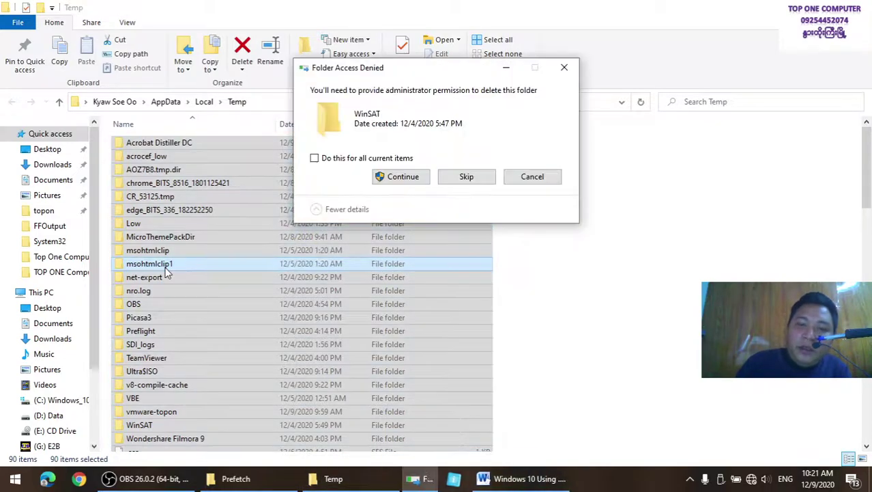
left_click(337, 158)
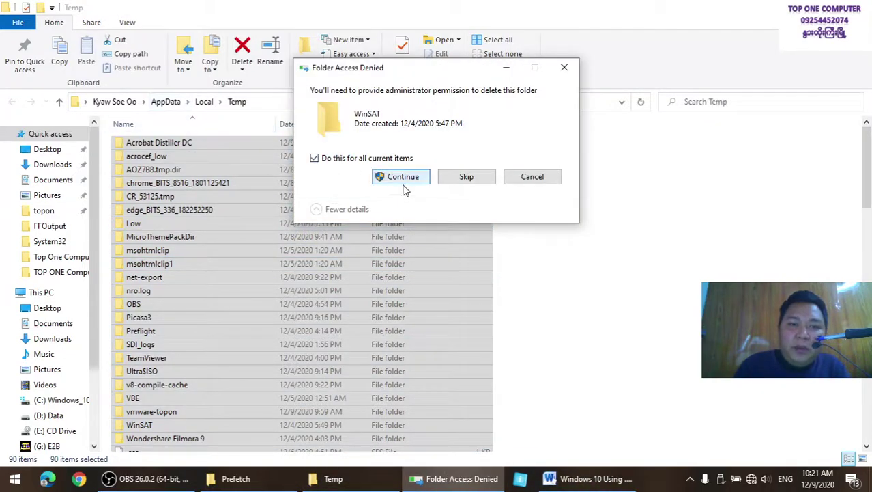
left_click(402, 178)
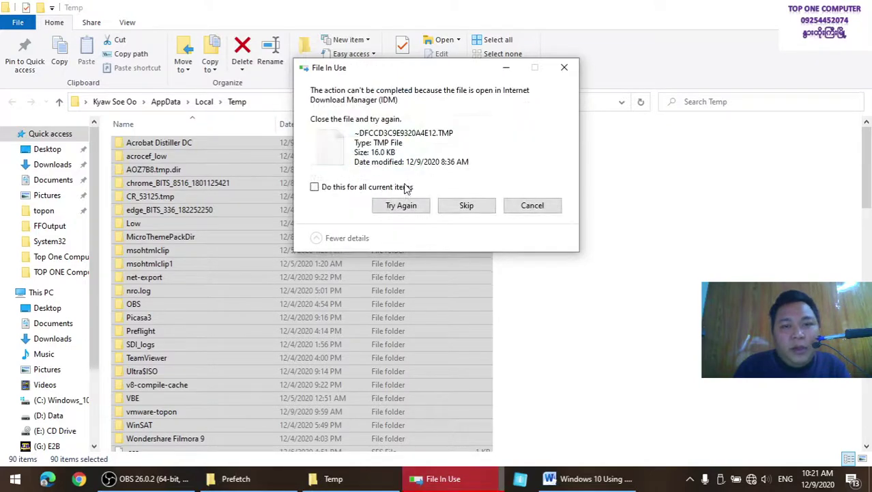
left_click(406, 187)
left_click(462, 211)
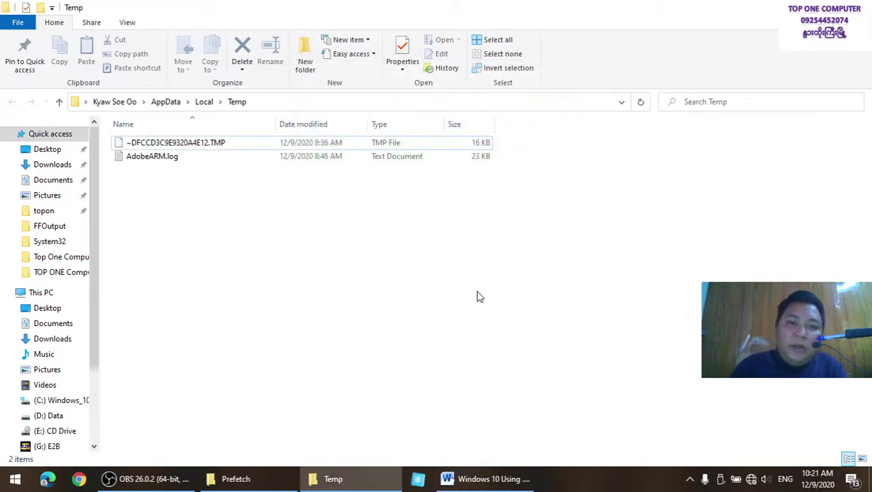
left_click(481, 478)
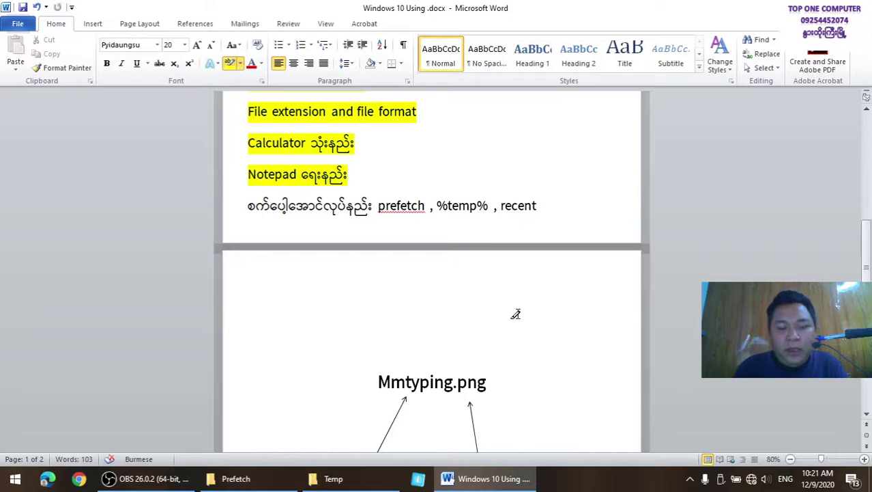
Open the Recent folder, delete all 150 shortcuts, and refresh the emptied folder
key("super+r")
type("re")
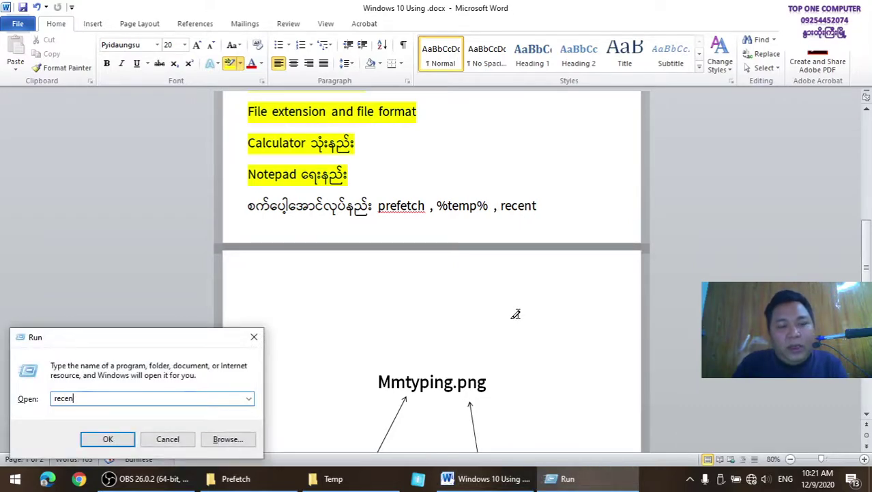
key("Return")
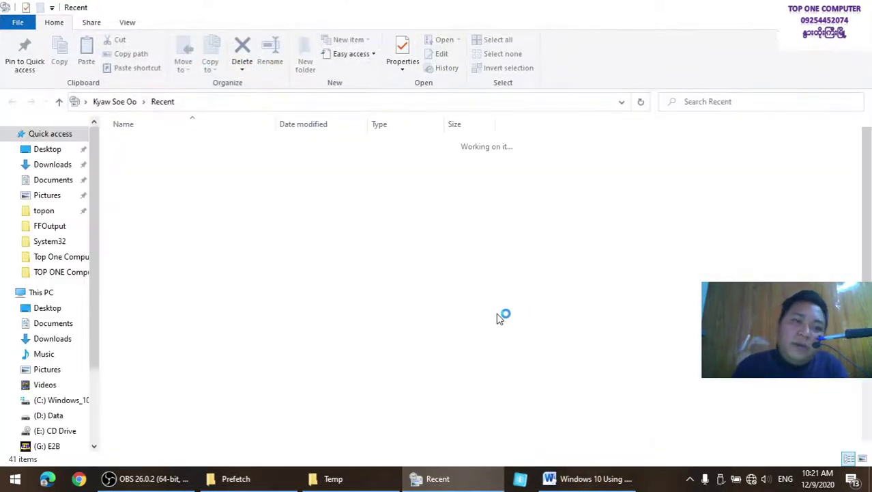
key("ctrl+a")
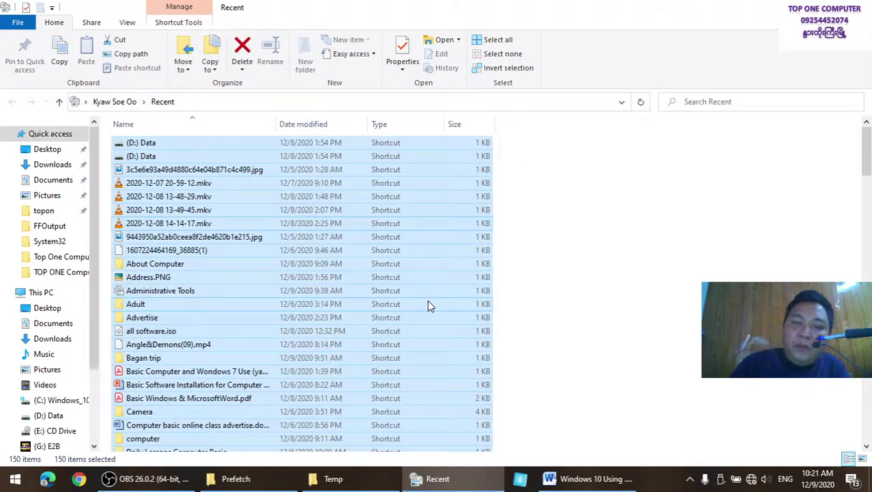
key("Delete")
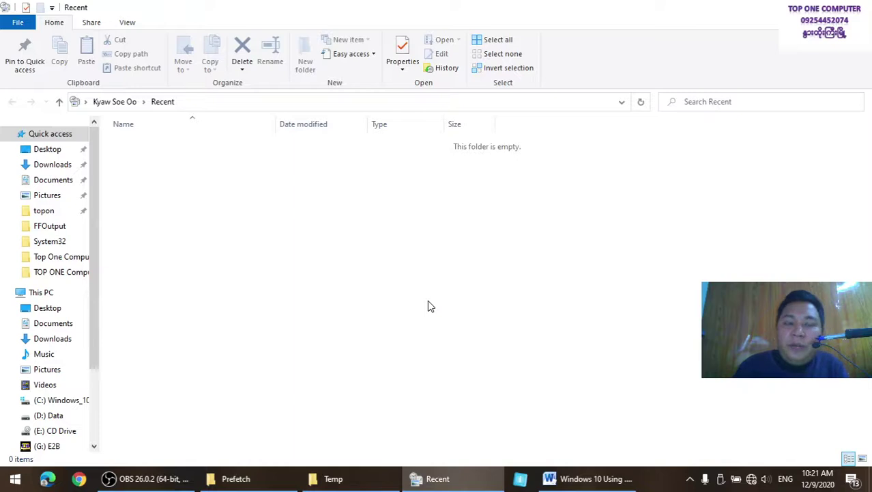
right_click(382, 265)
left_click(417, 311)
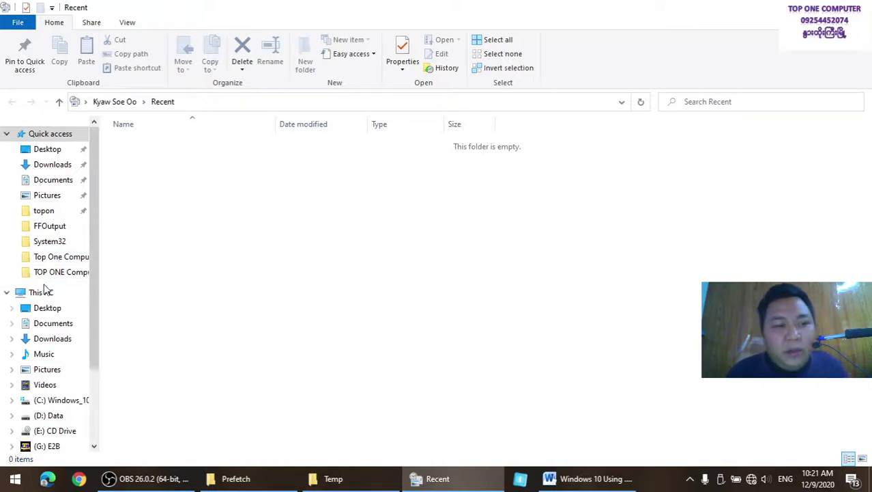
Switch to This PC, refresh it, and close the Explorer window
left_click(45, 293)
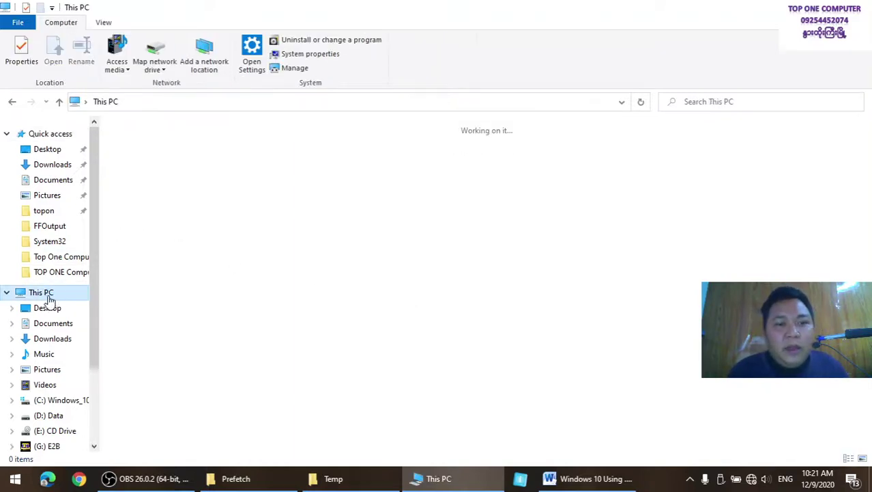
right_click(404, 341)
left_click(467, 246)
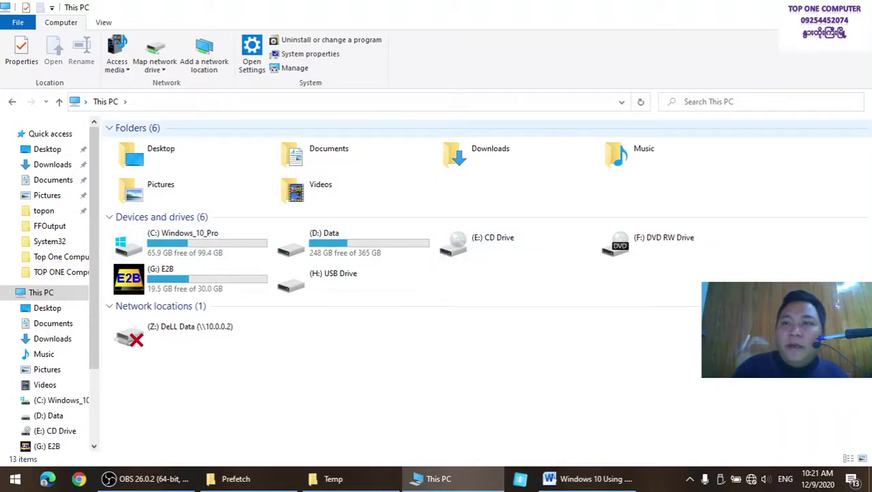
key("alt+F4")
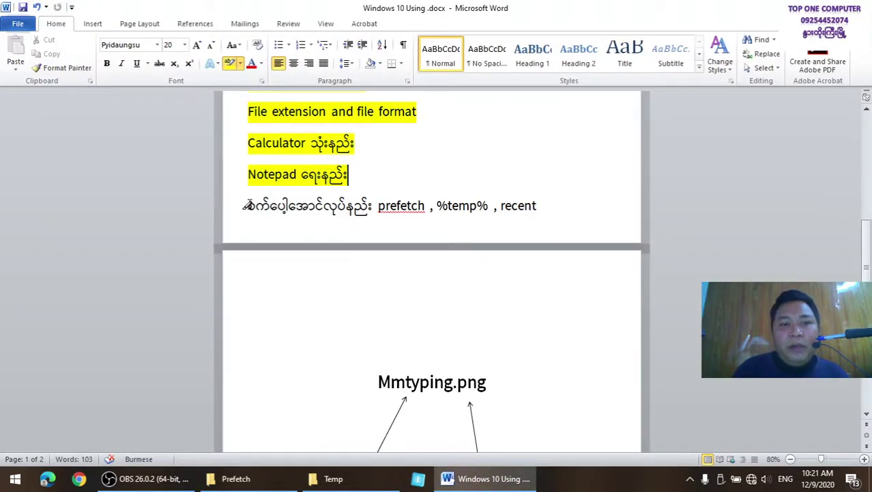
Highlight the 'prefetch , %temp% , recent' line yellow and scroll through the outline
left_click_drag(246, 205, 536, 205)
scroll(527, 250, "down", 1)
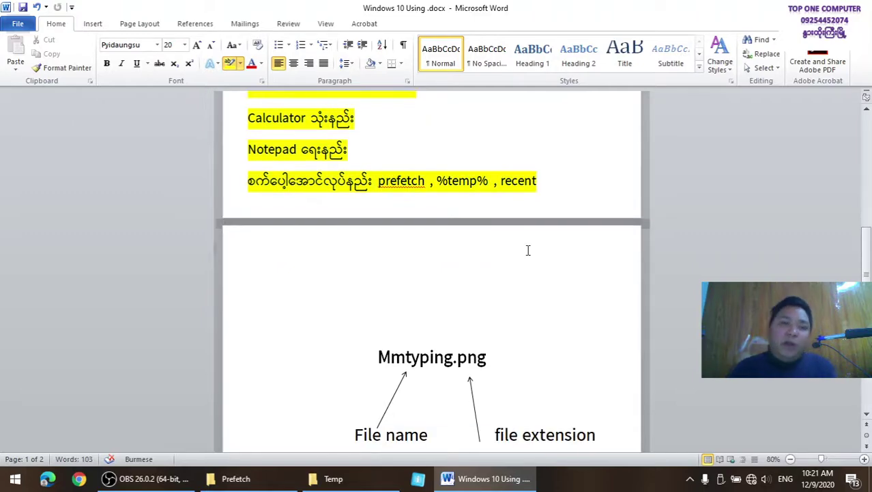
scroll(527, 250, "down", 3)
scroll(524, 250, "up", 13)
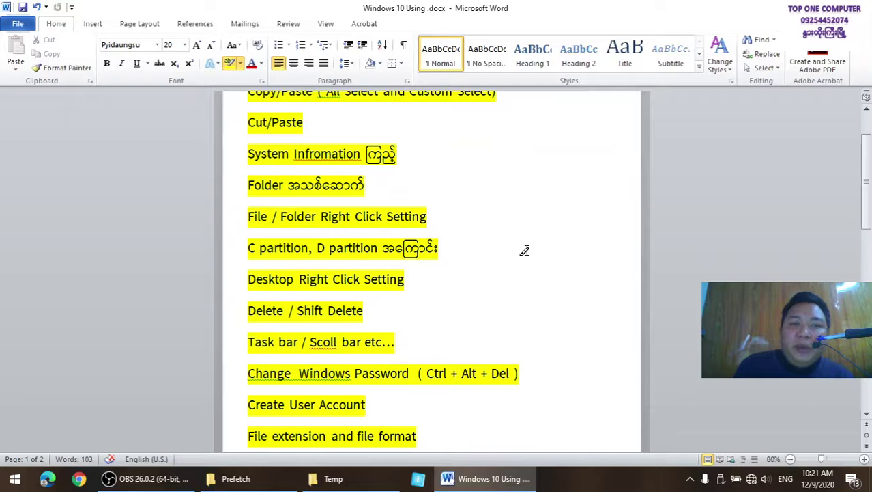
scroll(524, 251, "up", 2)
scroll(522, 255, "down", 17)
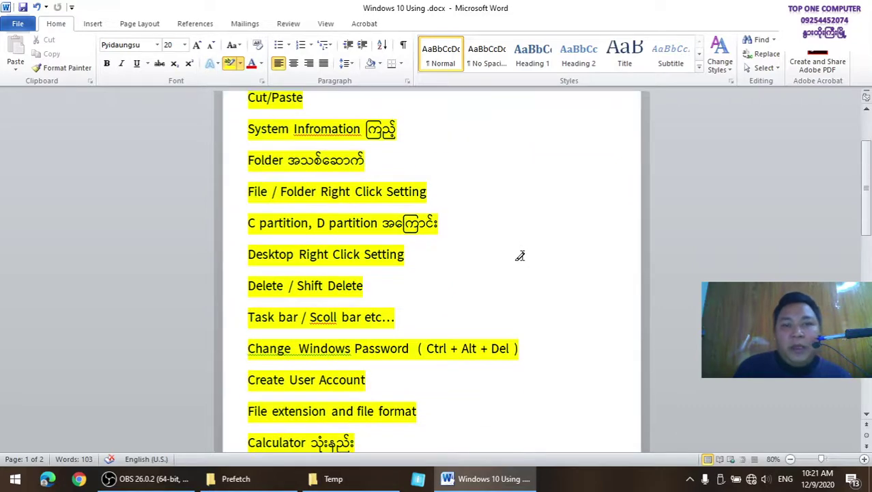